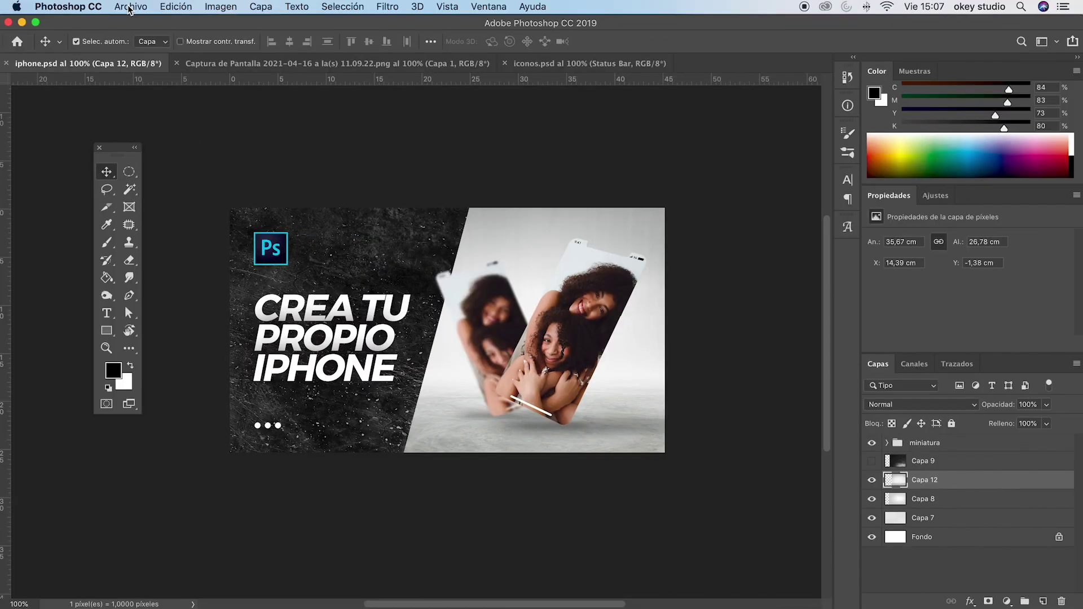
Open the Archivo menu while the finished iphone.psd two-phone mockup is displayed
left_click(130, 7)
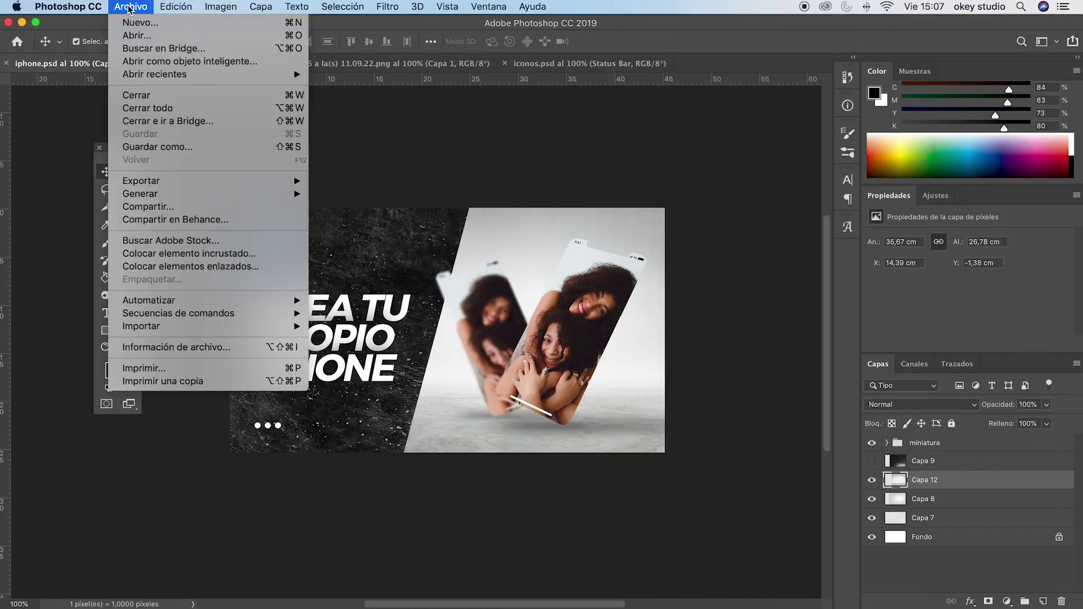
Create a new white document of 2000 × 3000 pixels at 72 ppi
left_click(130, 22)
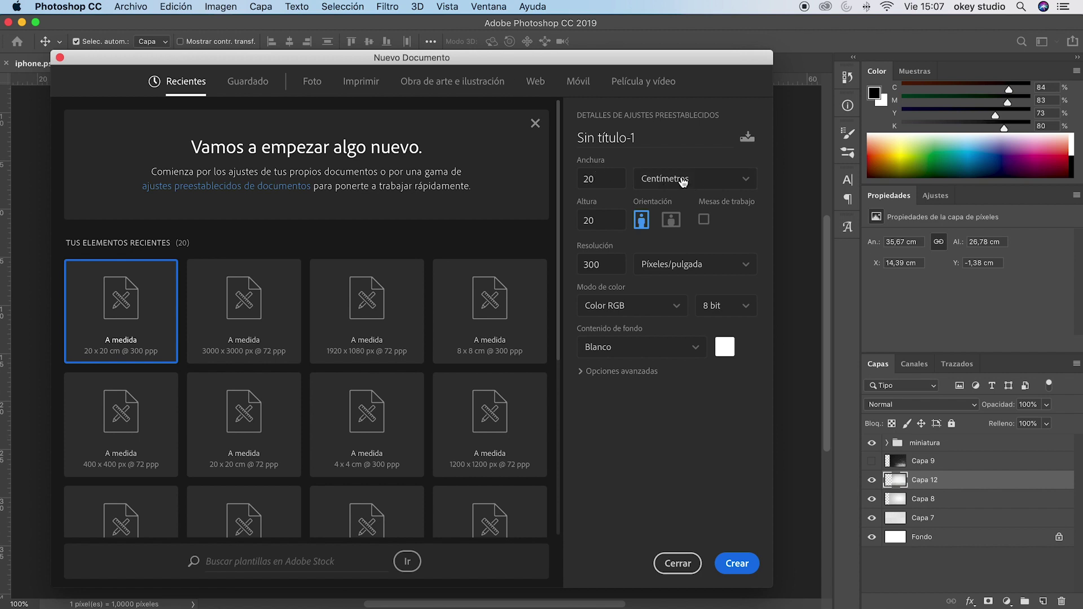
left_click(683, 180)
left_click(663, 203)
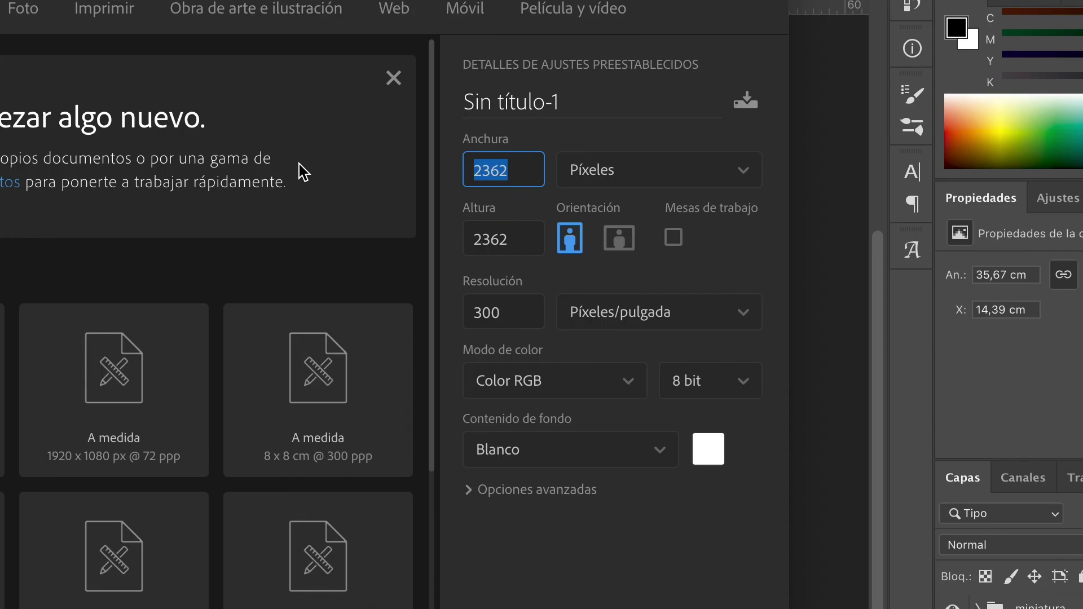
type("2000")
double_click(472, 239)
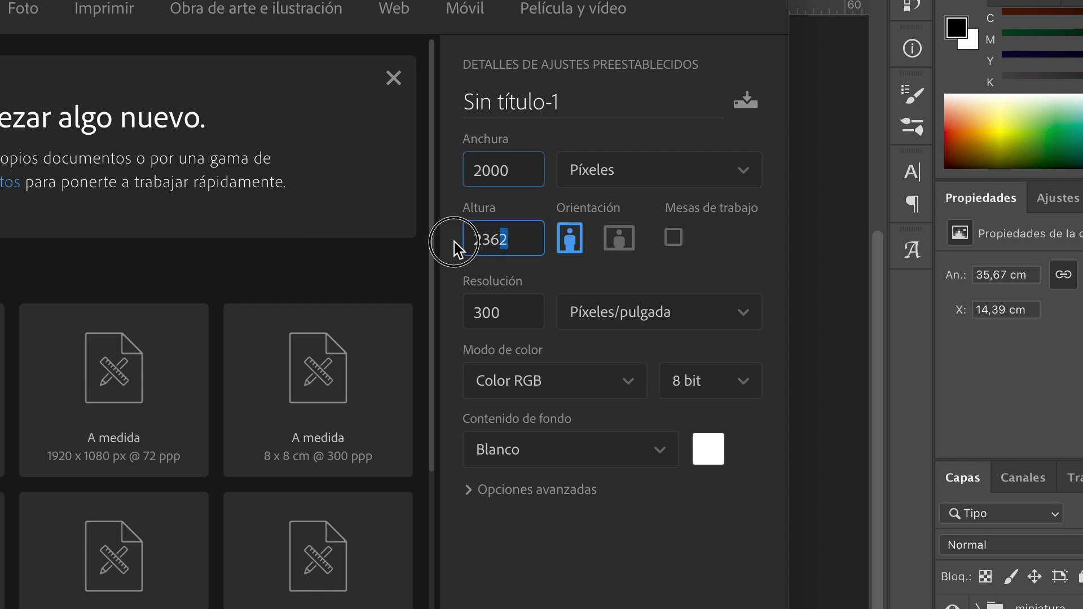
type("3000")
double_click(511, 314)
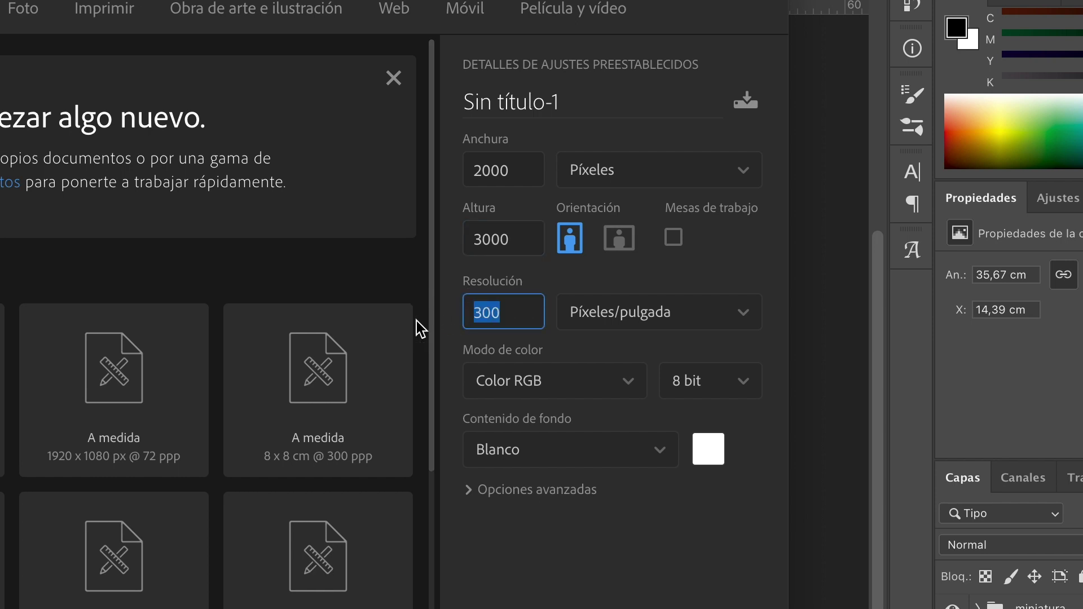
type("72")
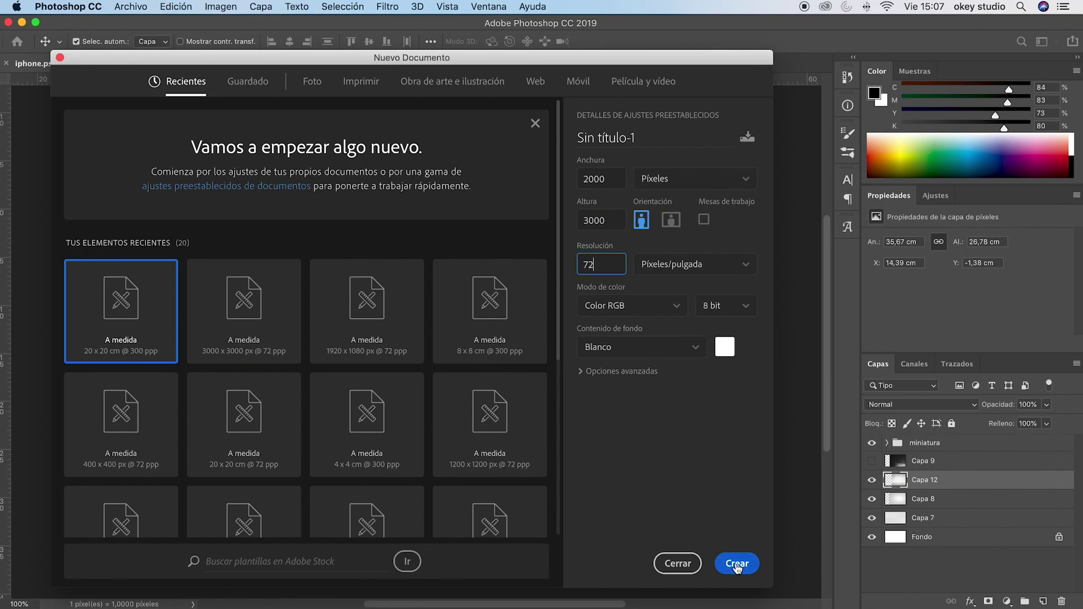
left_click(736, 563)
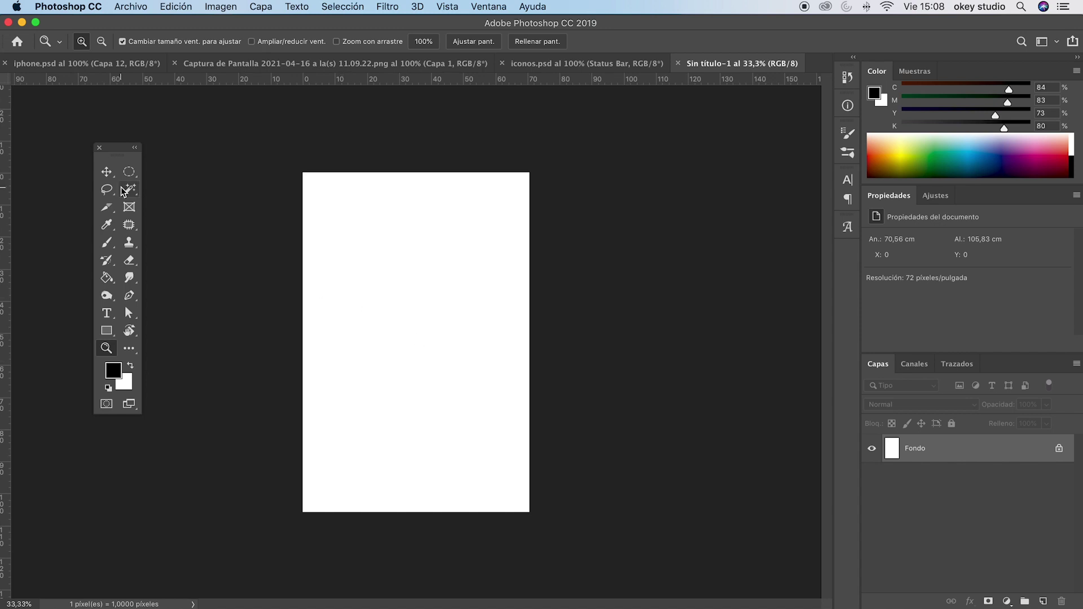
Start a Rounded Rectangle shape sized 1080 × 2330 px
left_click(107, 330)
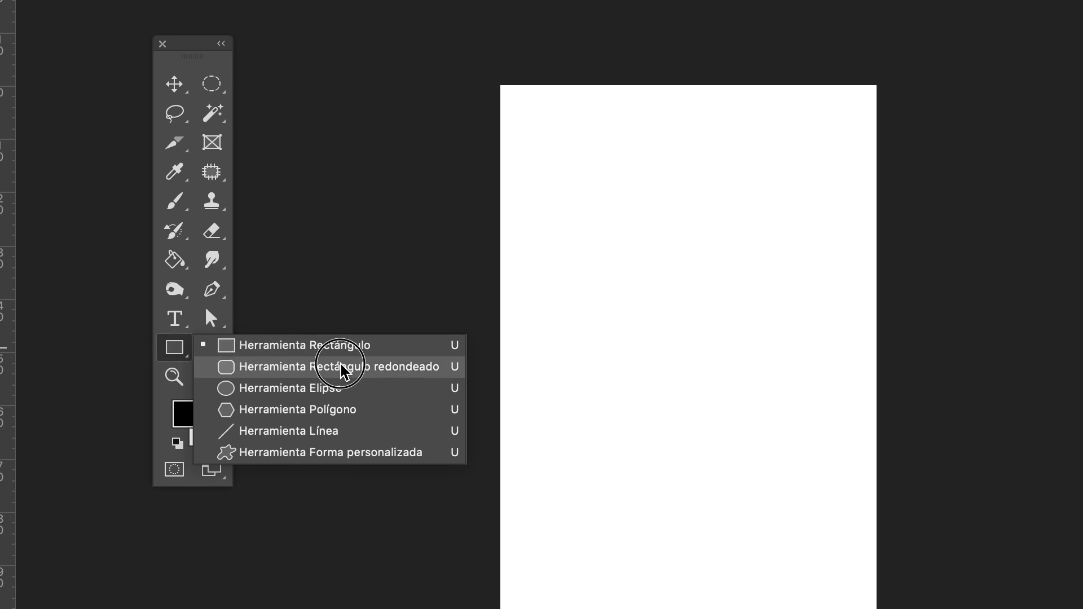
left_click(343, 368)
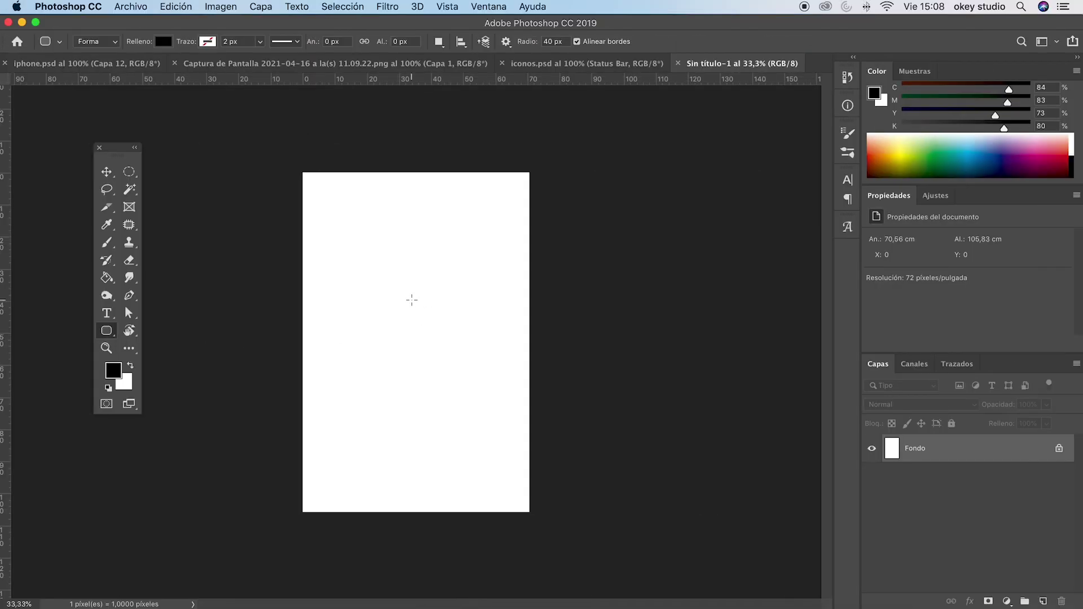
left_click(412, 300)
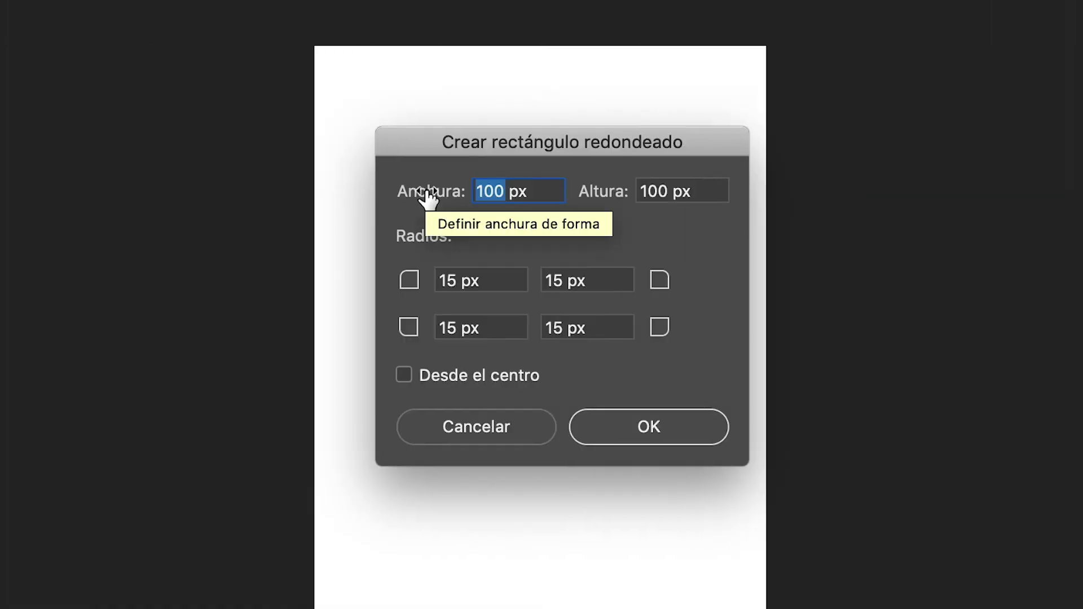
type("10")
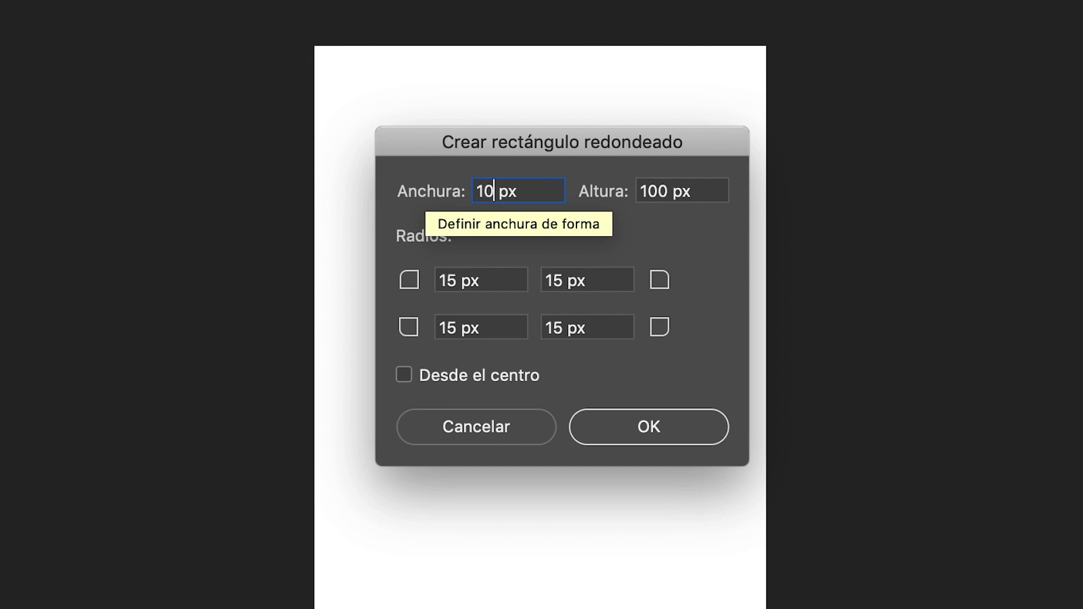
type("80")
double_click(655, 191)
type("2")
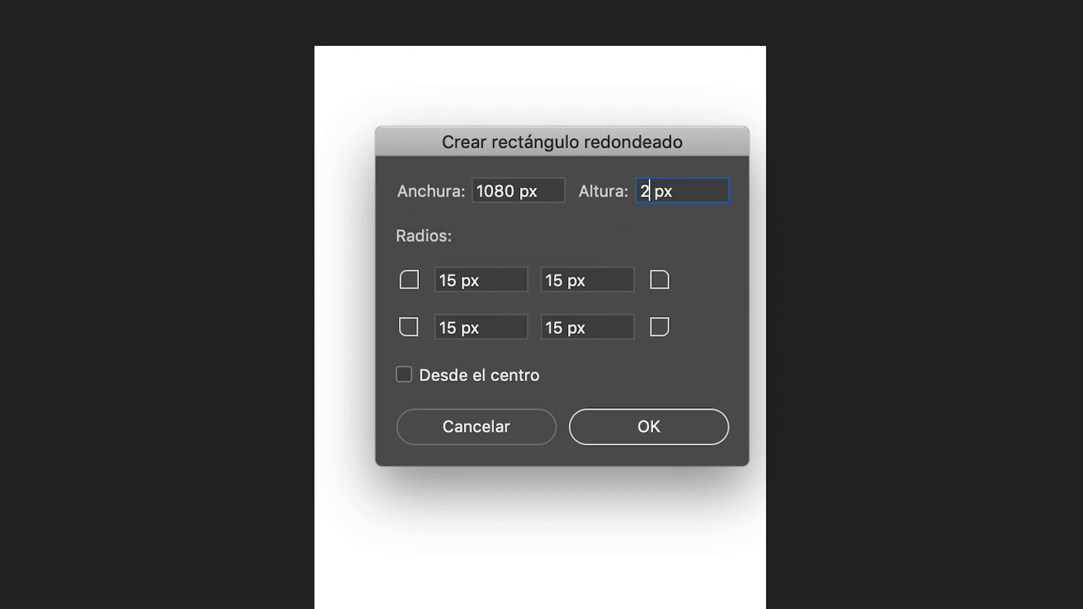
type("330")
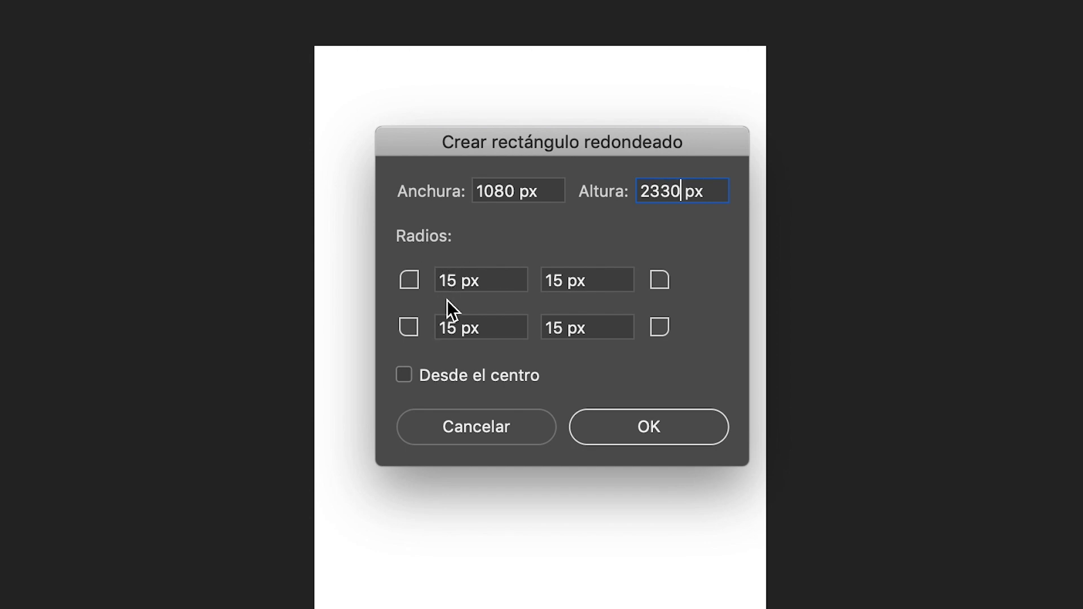
Give all four corners a 100 px radius, create the shape, and move it to the page centre
double_click(456, 280)
type("100")
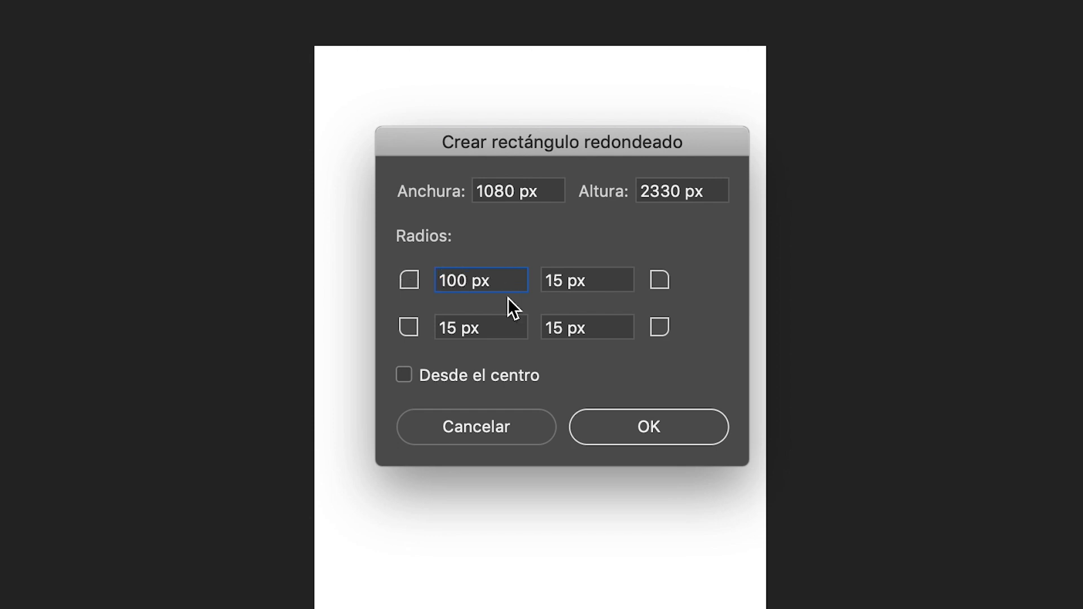
double_click(561, 283)
type("100")
double_click(451, 327)
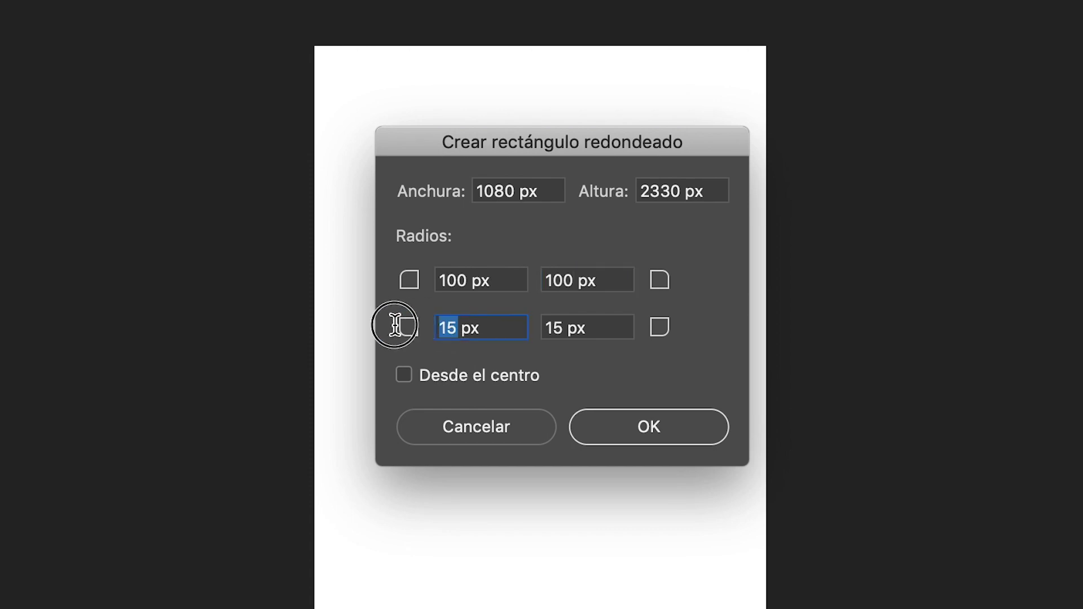
type("100")
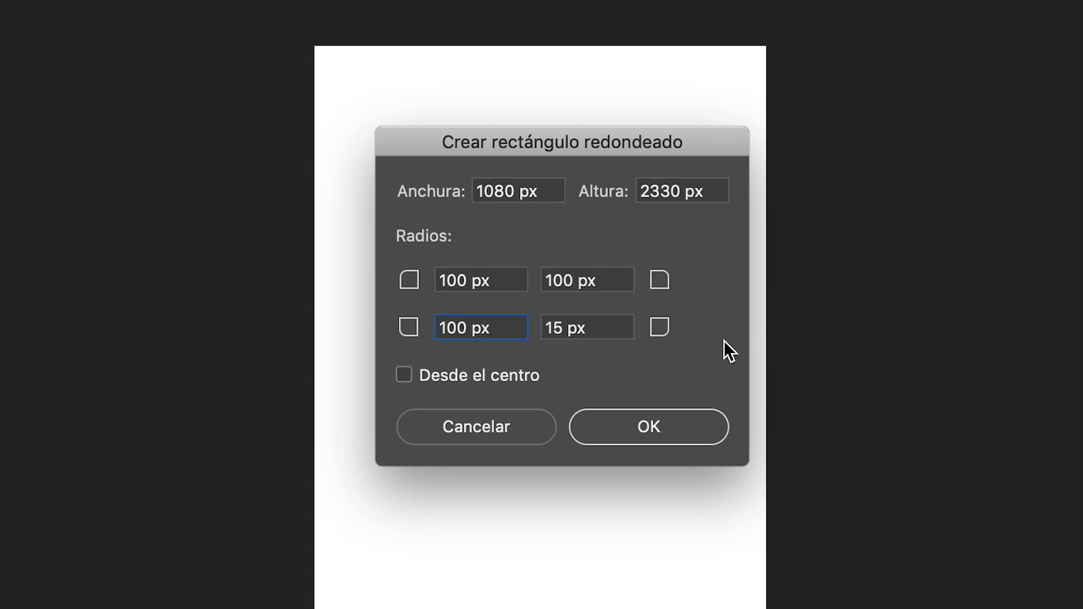
double_click(557, 330)
type("100")
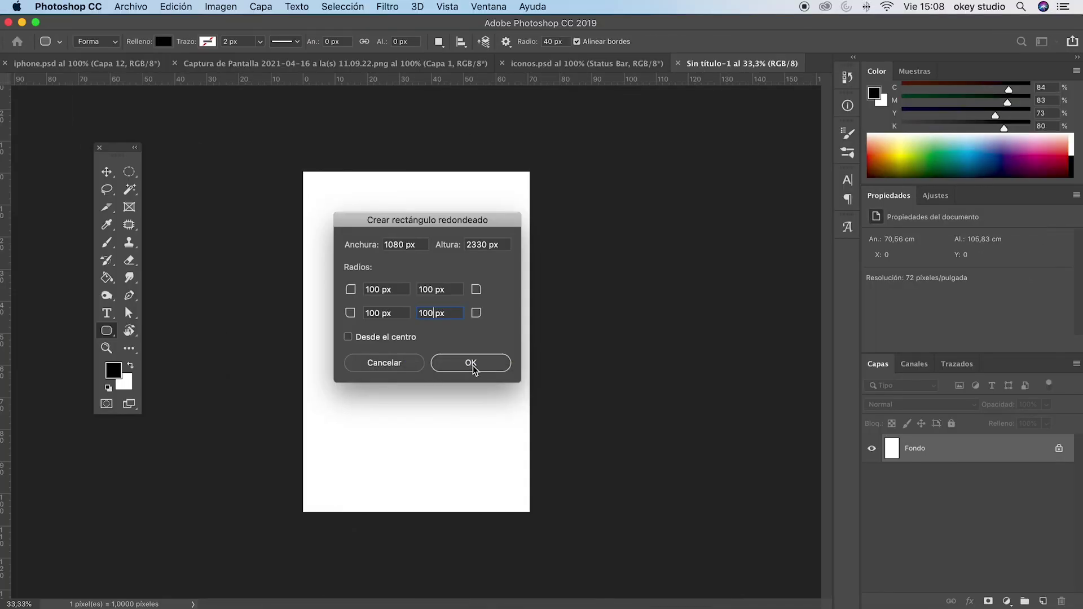
left_click(471, 364)
key("v")
left_click_drag(485, 394, 425, 339)
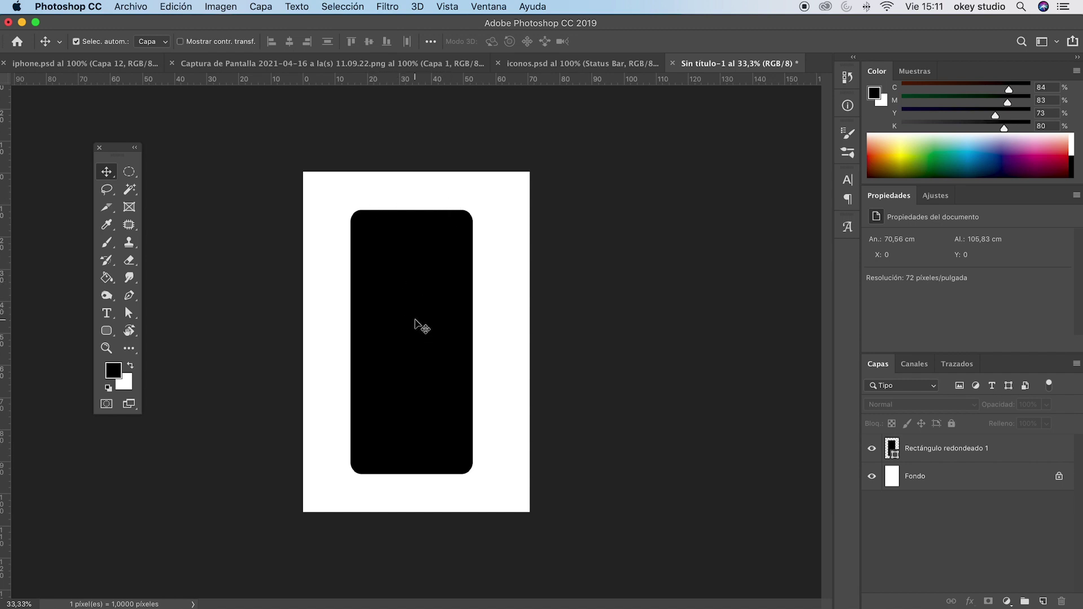
Keep the Rounded Rectangle tool and set the new-shape fill to green
left_click(108, 333)
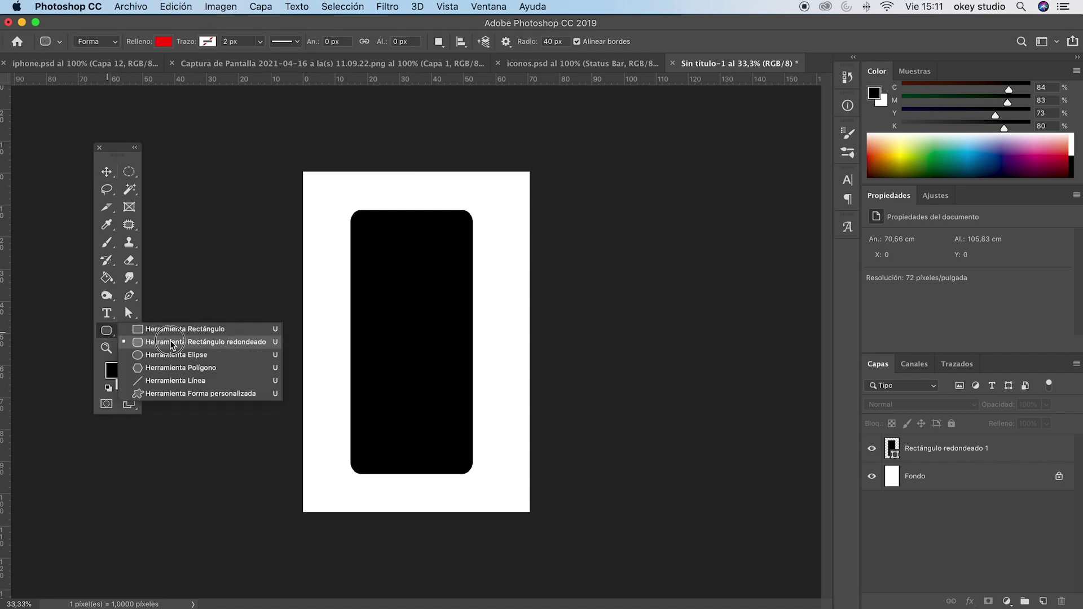
left_click(192, 344)
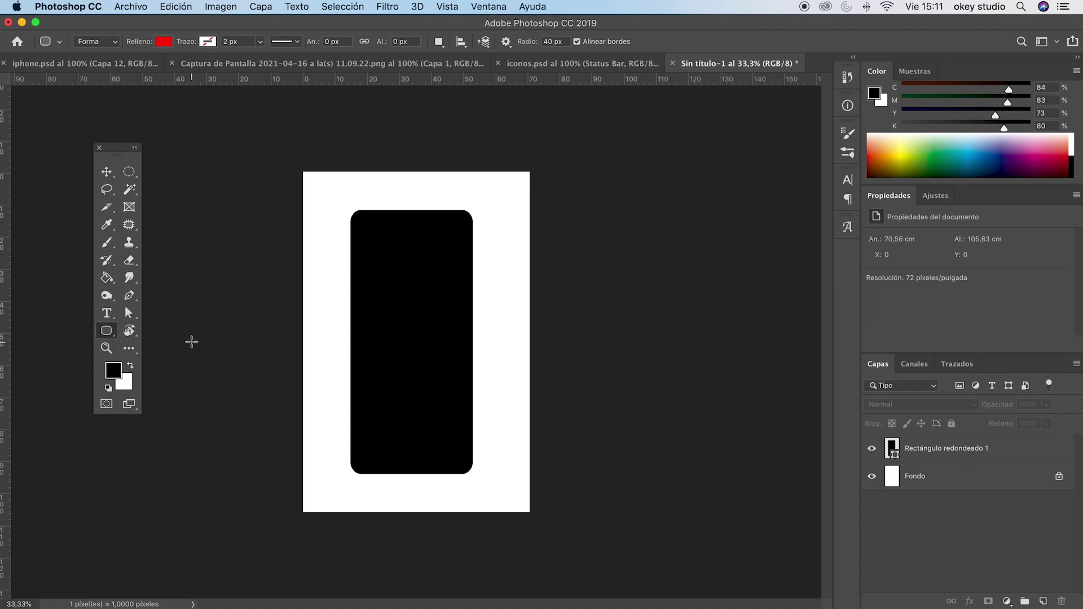
left_click(164, 41)
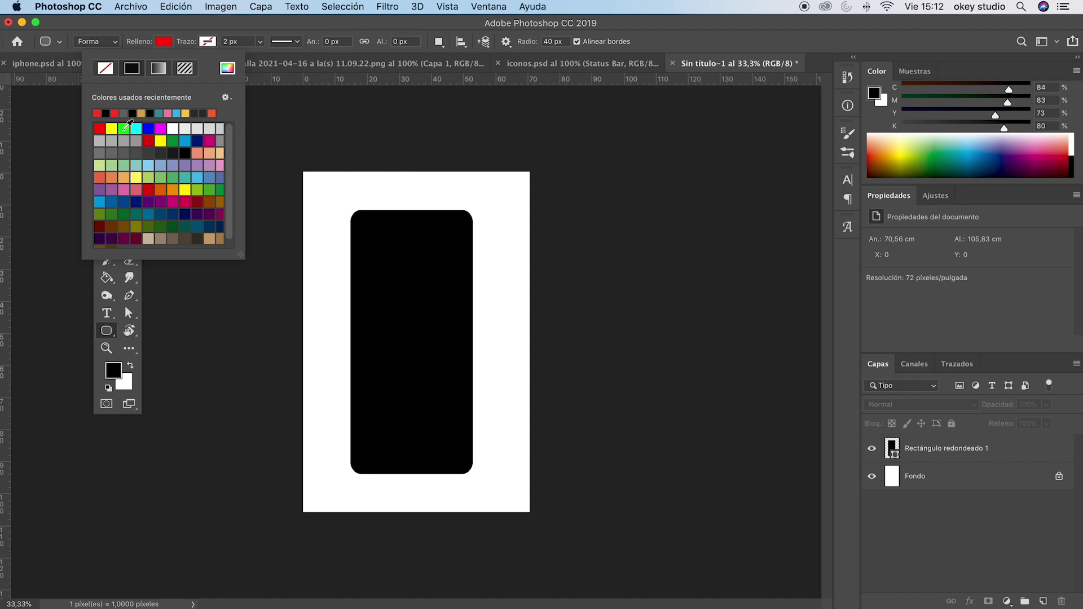
left_click(124, 129)
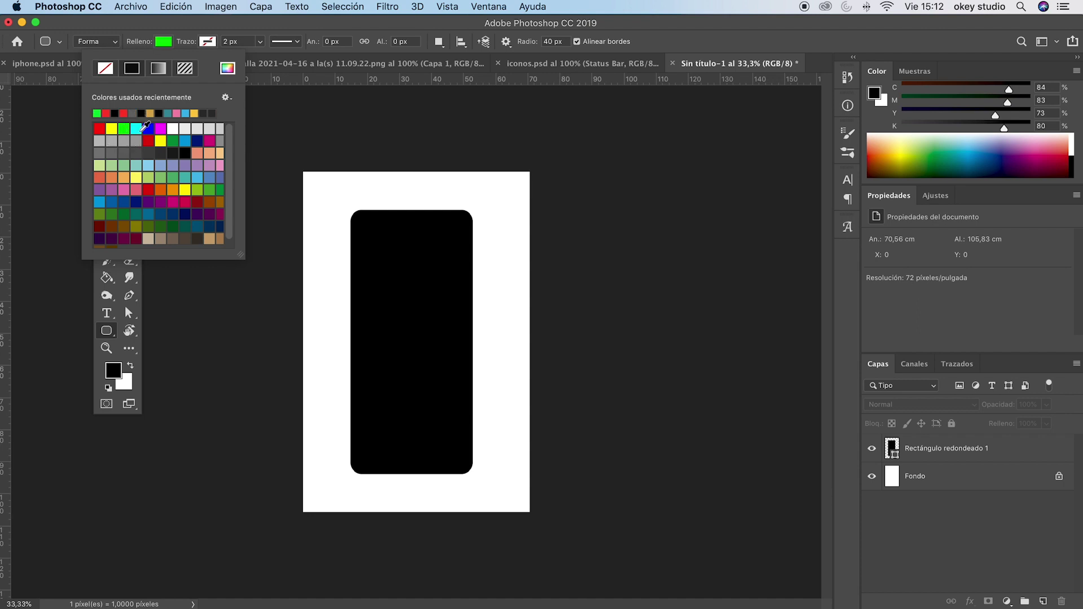
left_click(202, 26)
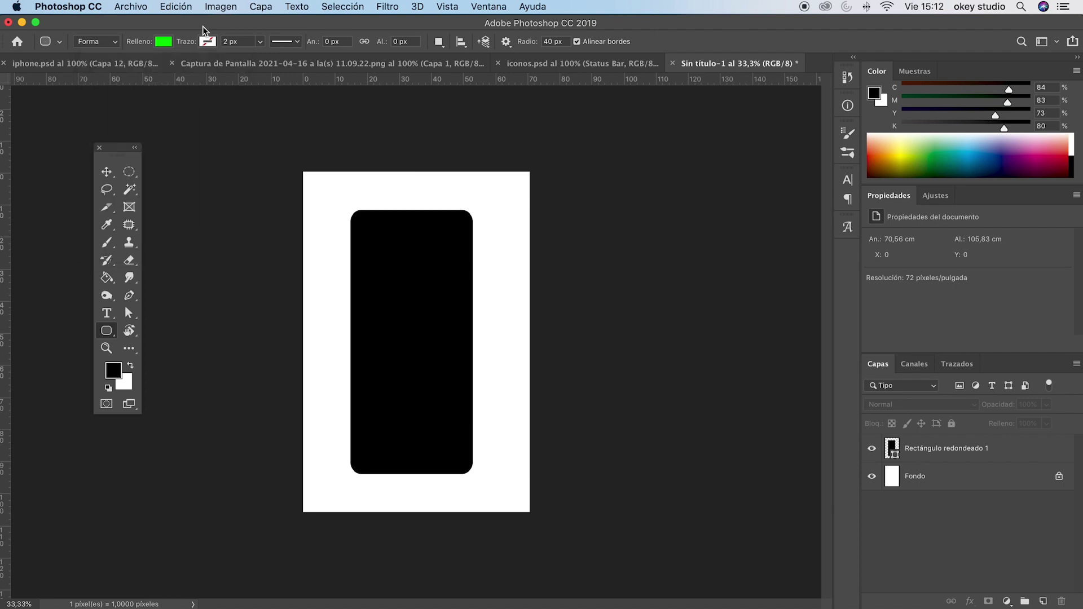
left_click(330, 252)
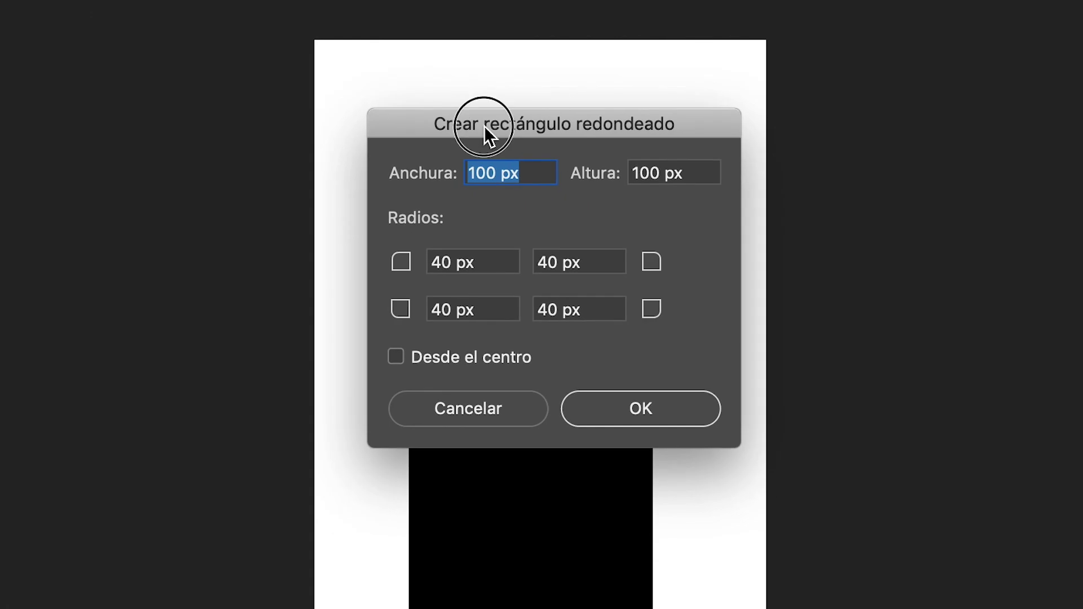
Set the new rounded rectangle size to 590 × 150 px
left_click_drag(520, 120, 506, 144)
double_click(477, 200)
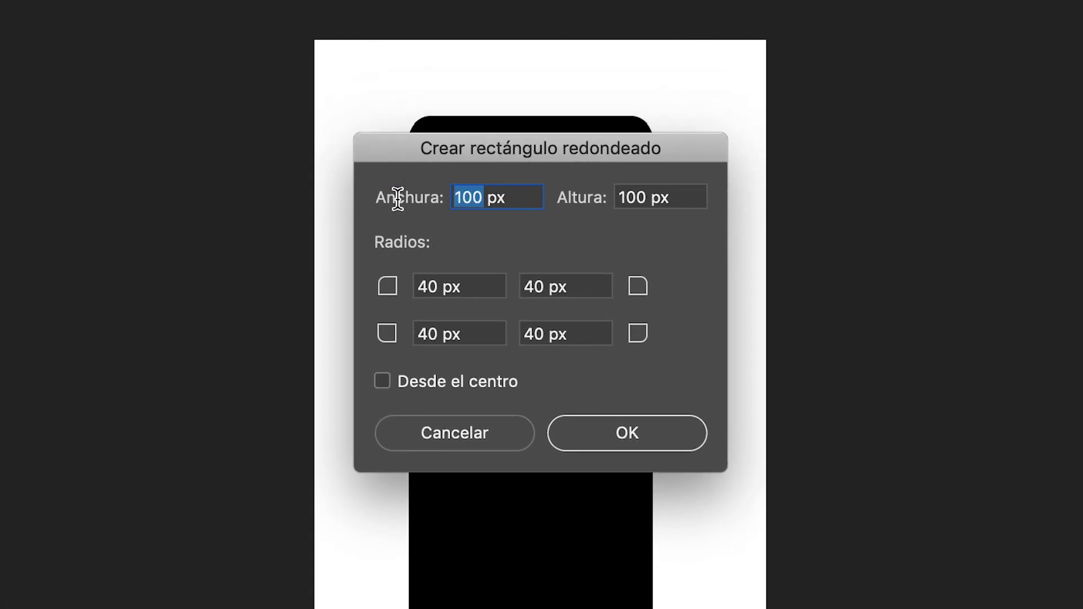
type("590")
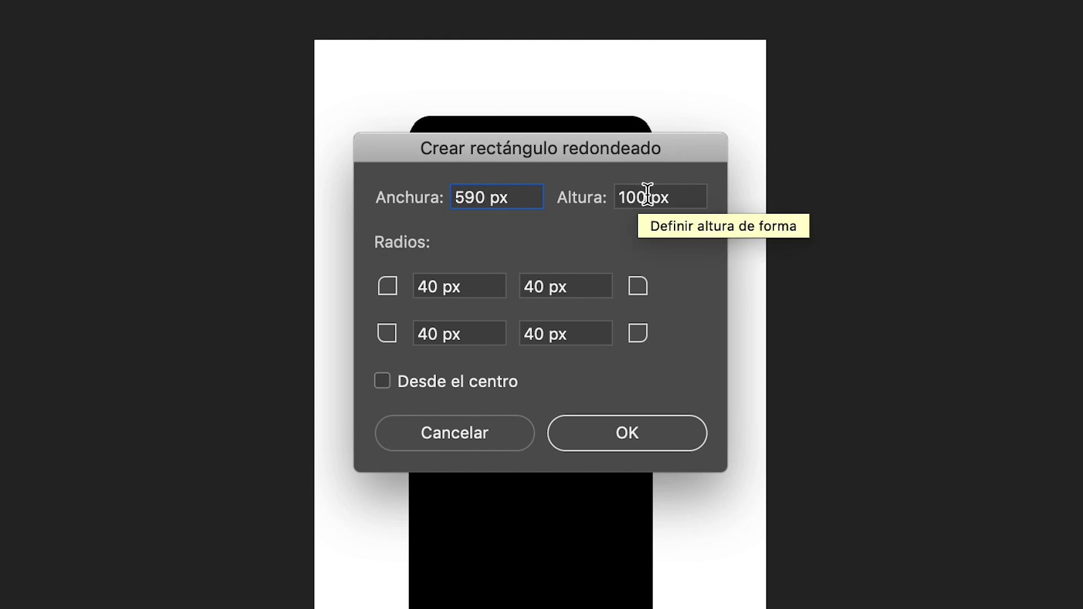
double_click(633, 198)
type("150")
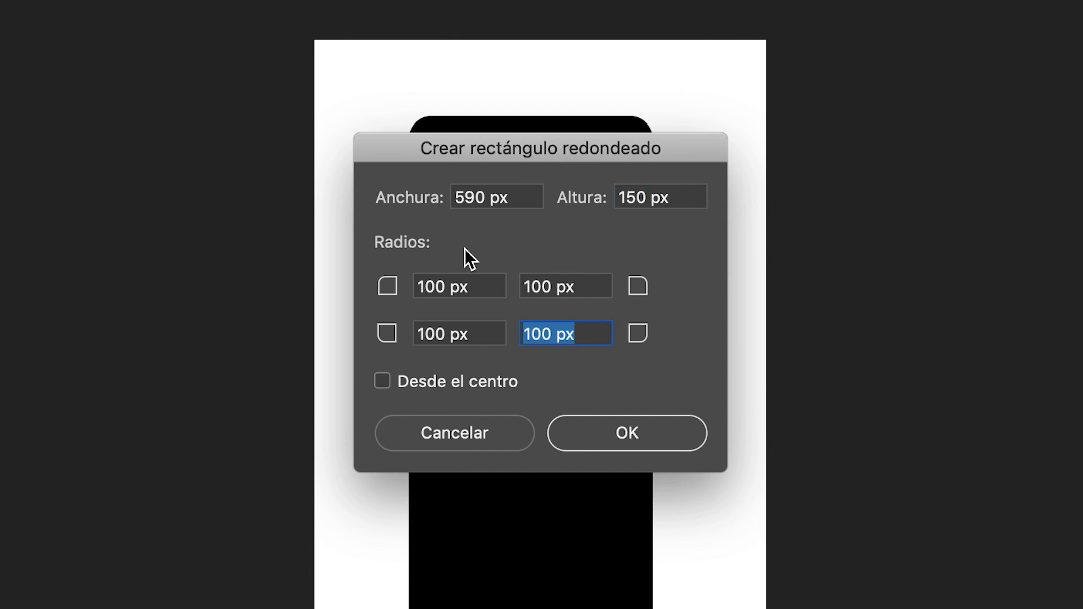
Set all four corner radii to 40 px and create the green notch shape
double_click(442, 286)
type("40")
key("Tab")
type("40")
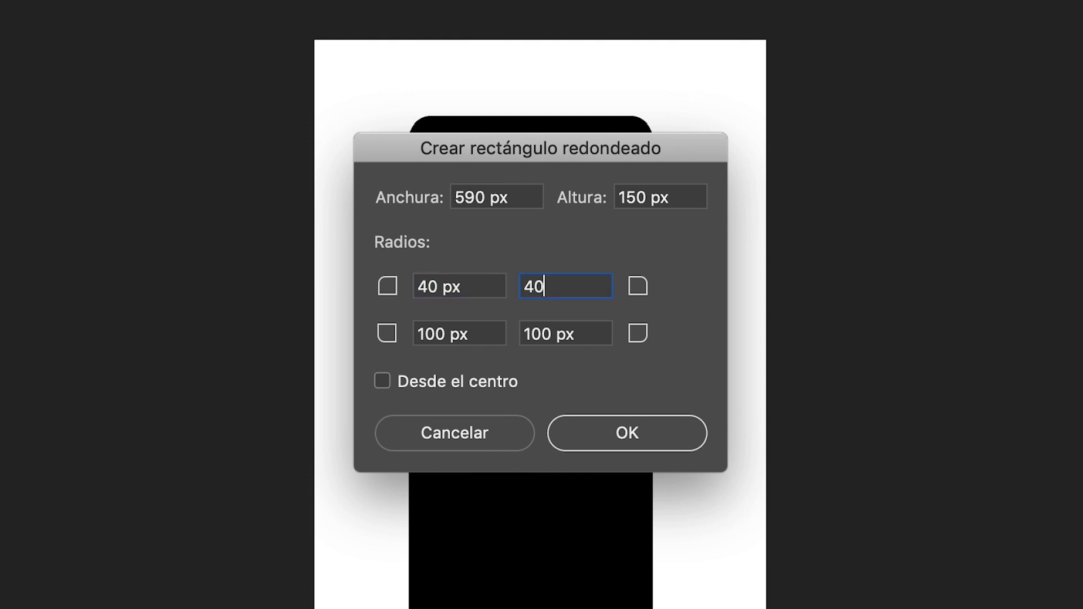
key("Tab")
type("40")
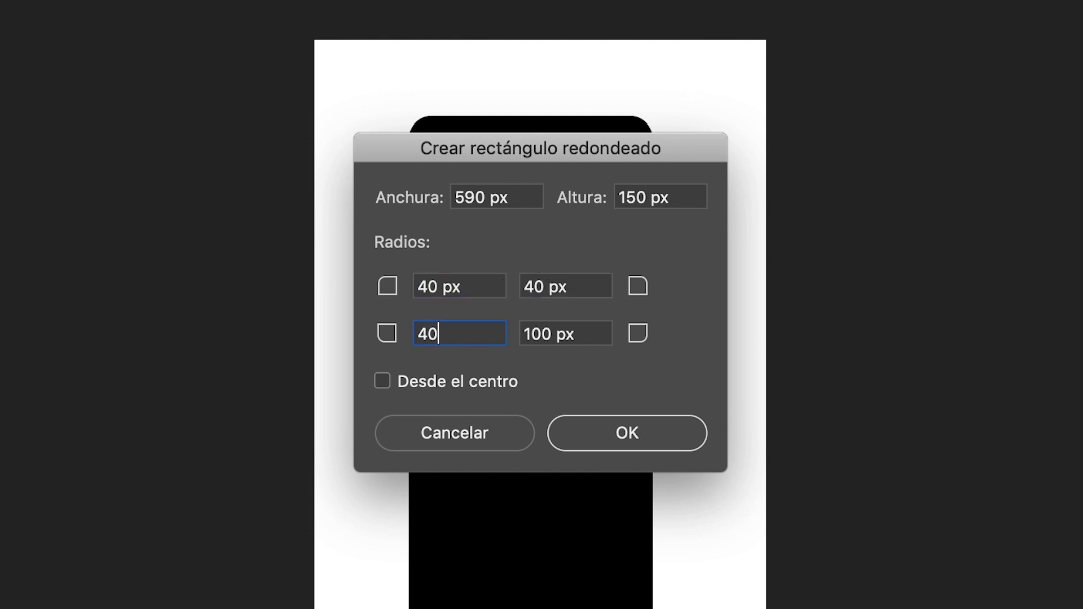
key("Tab")
type("40")
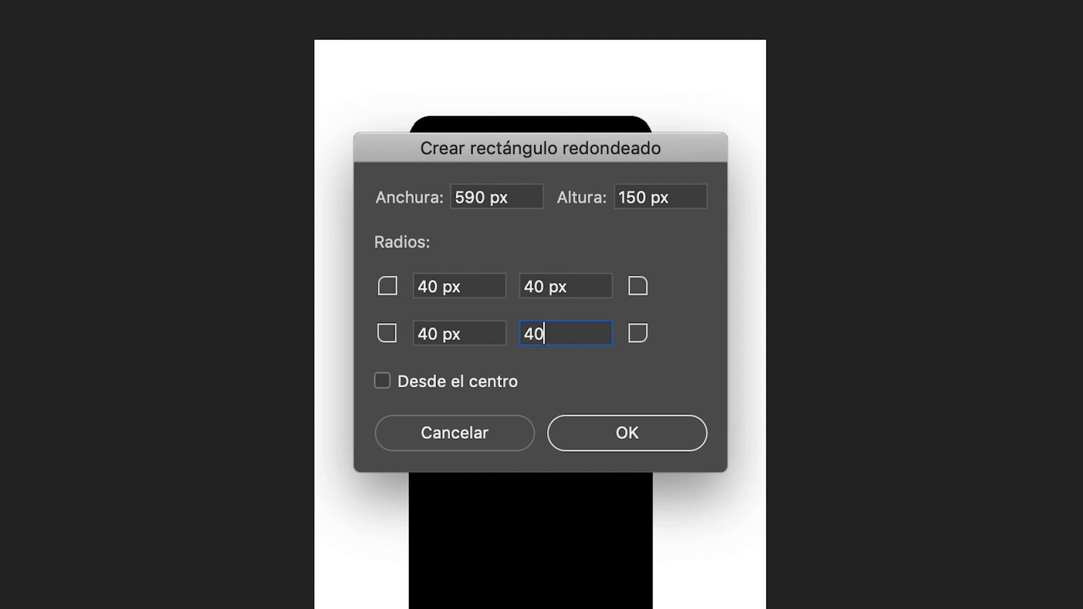
left_click(632, 432)
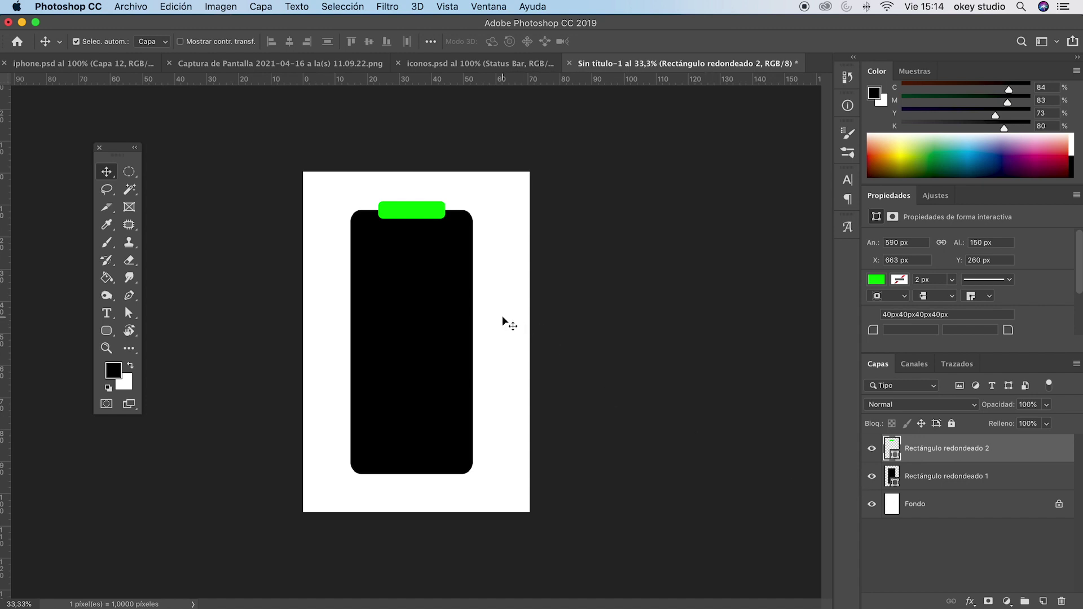
Select the phone shape, green shape and Fondo layers and align their horizontal centres
left_click(1002, 480, "shift")
left_click(979, 505, "shift")
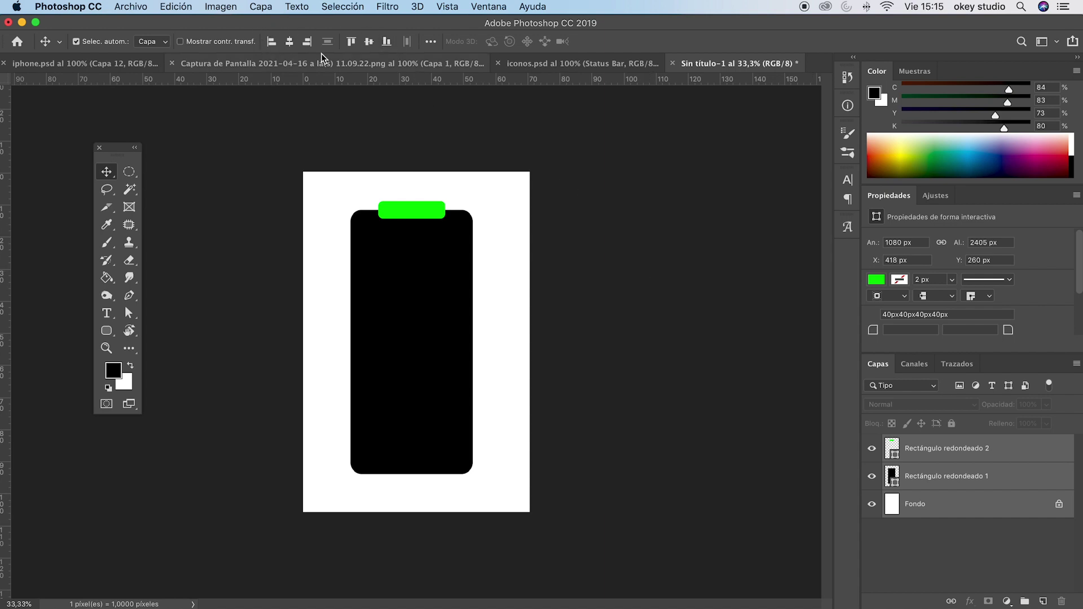
left_click(289, 43)
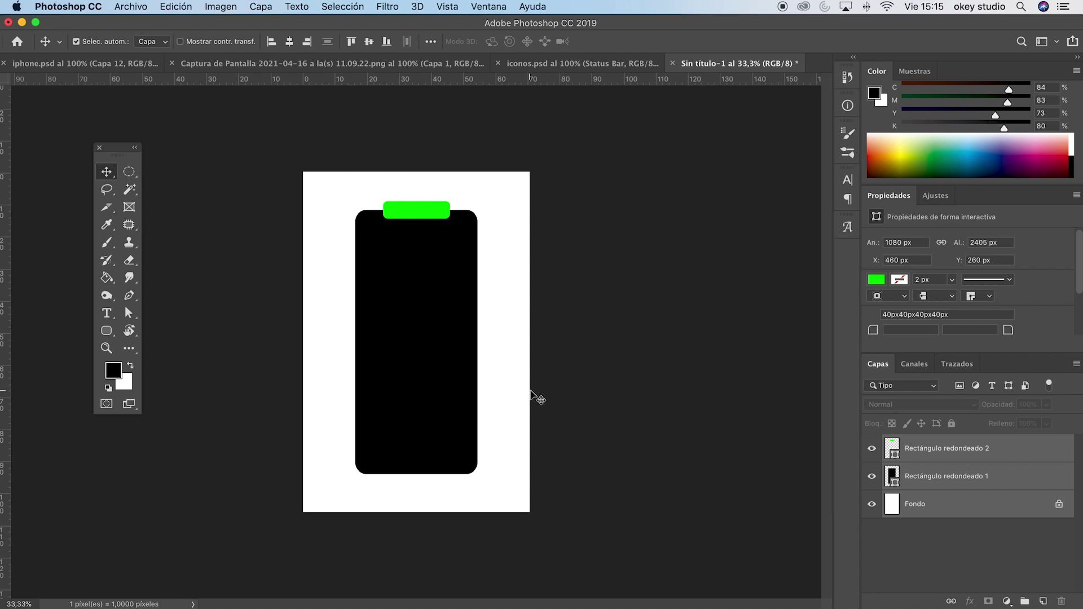
left_click(664, 373)
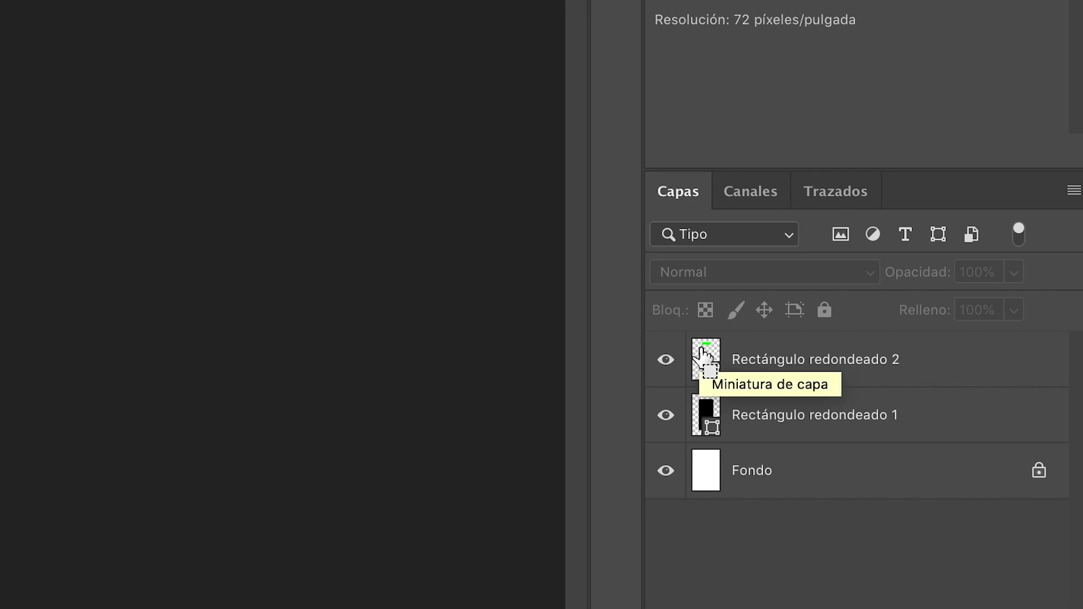
Load the green rectangle's outline as a selection and rasterize the black phone layer
left_click(701, 353, "super")
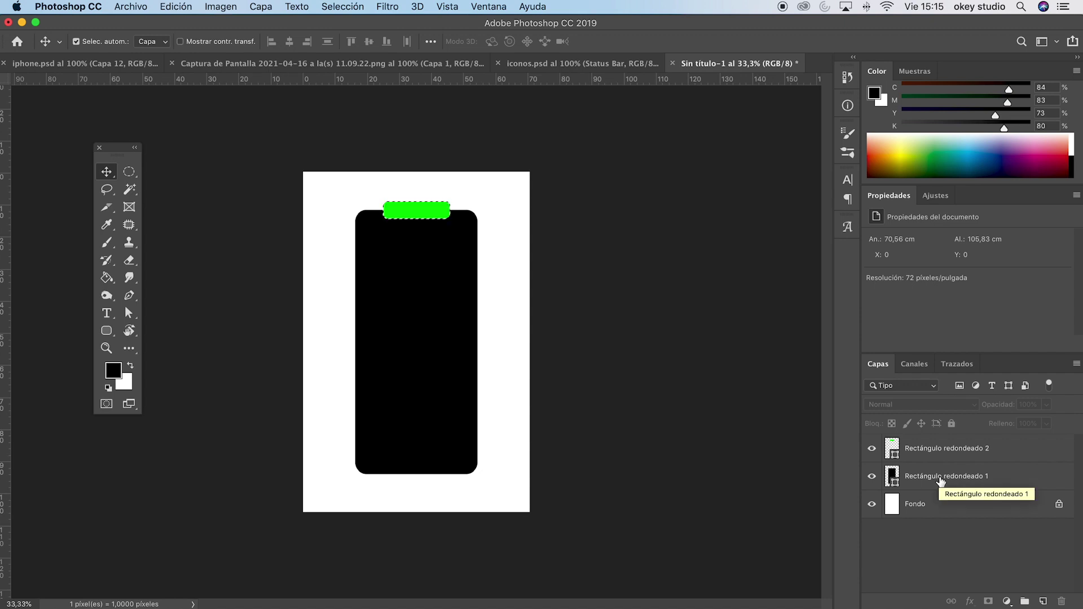
left_click(1003, 482)
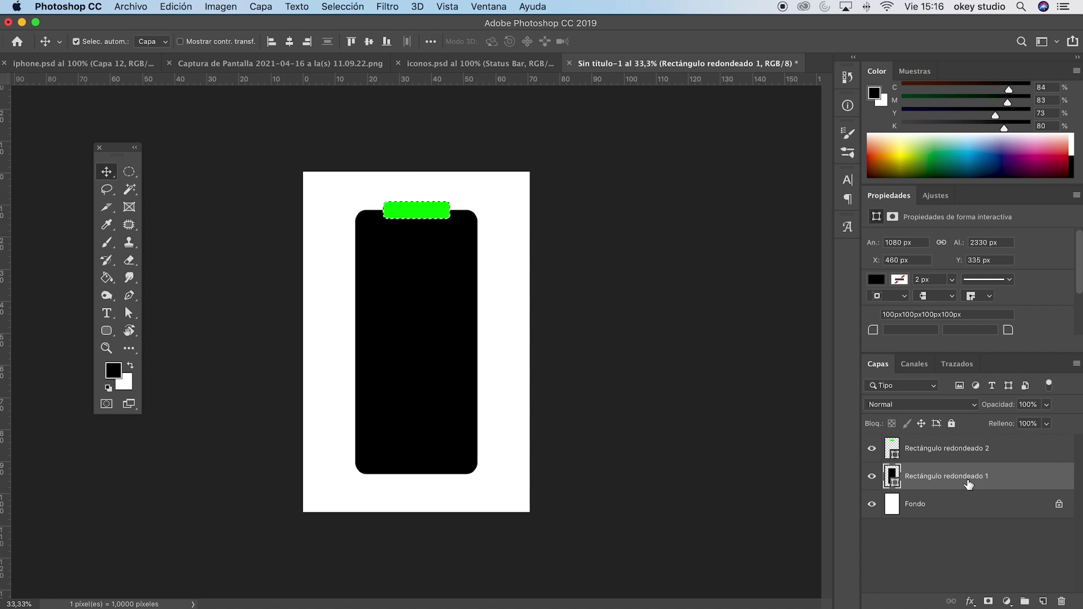
right_click(1003, 479)
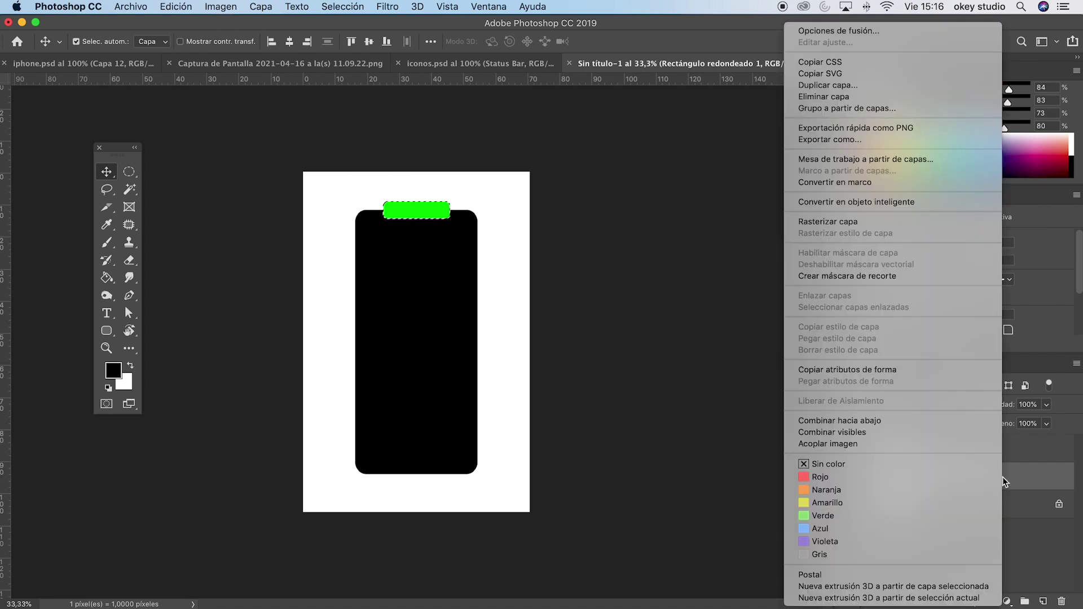
left_click(818, 223)
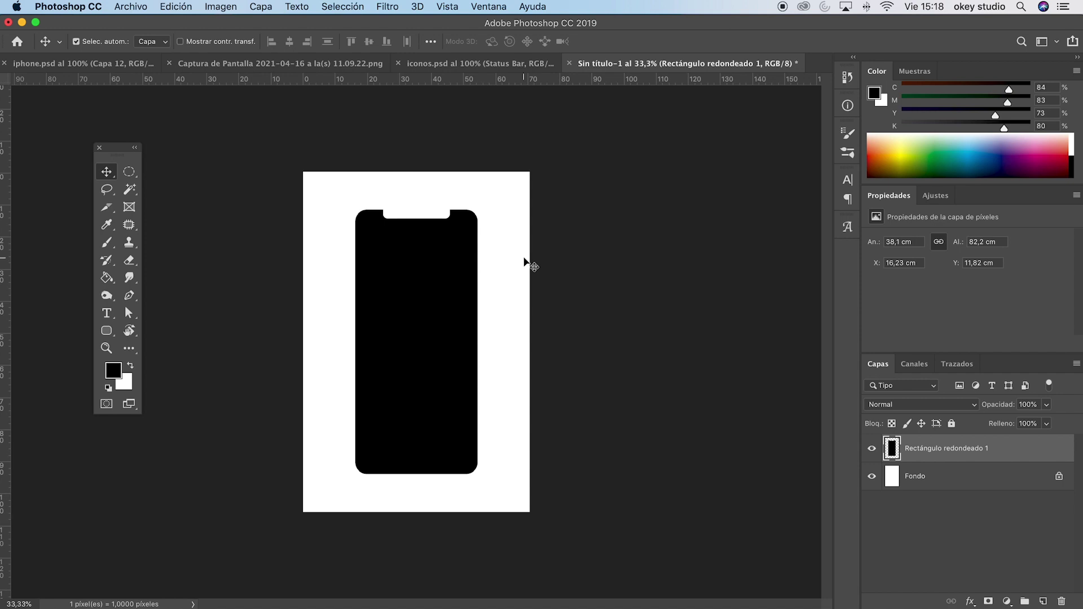
left_click(79, 65)
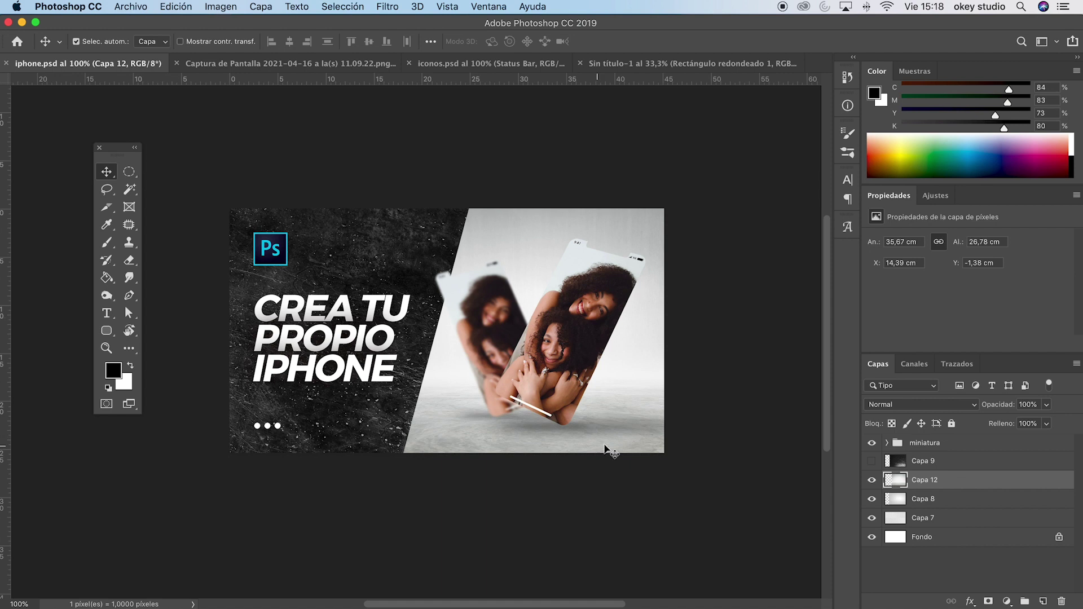
key("z")
left_click(599, 280)
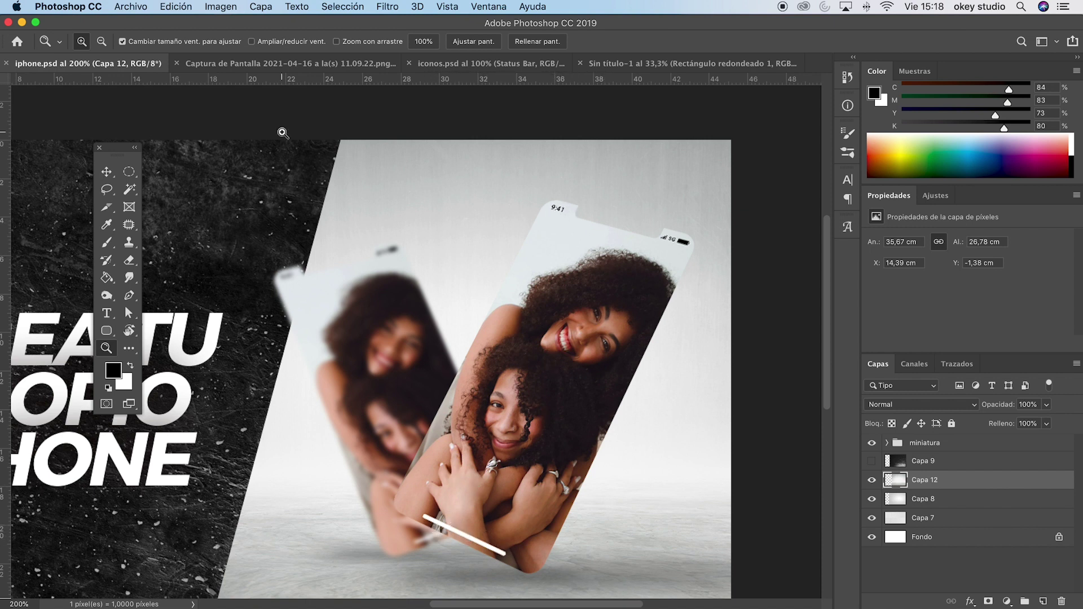
left_click(640, 65)
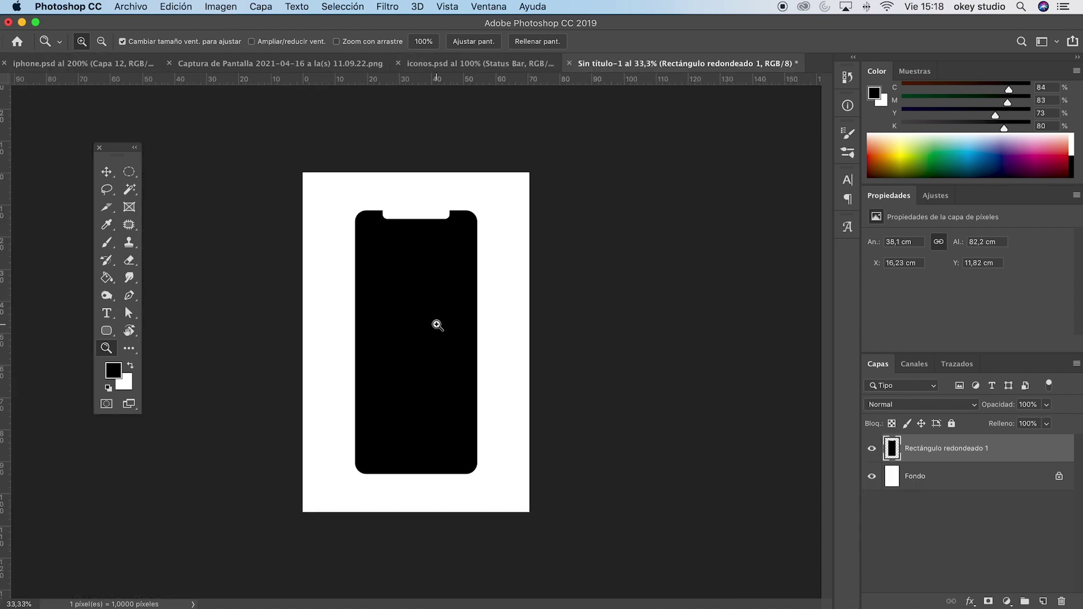
Keep the Rounded Rectangle tool and set the new-shape fill to white
left_click(107, 333)
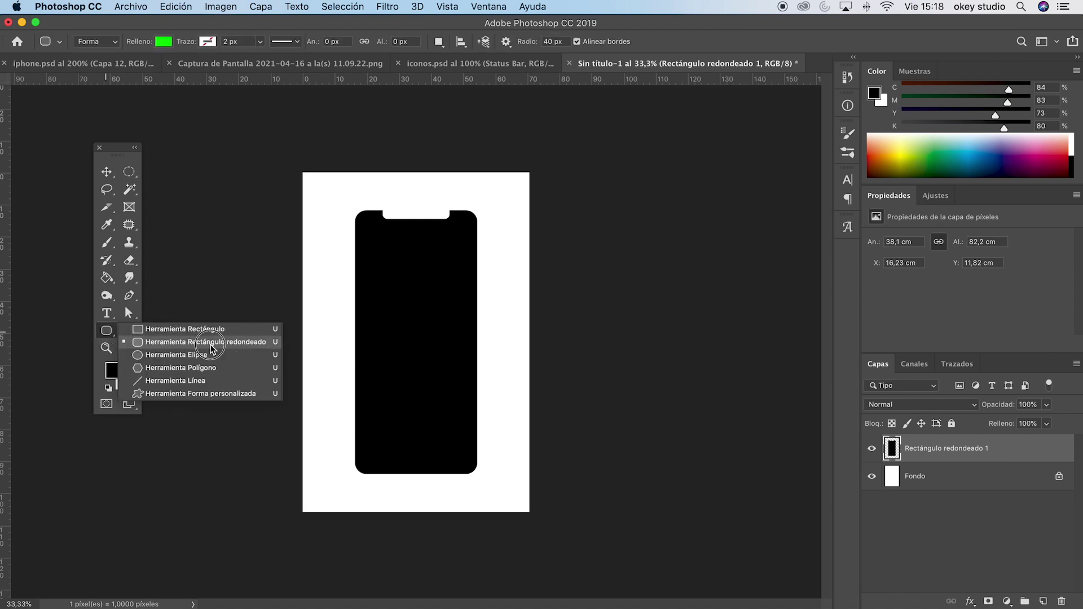
left_click(235, 344)
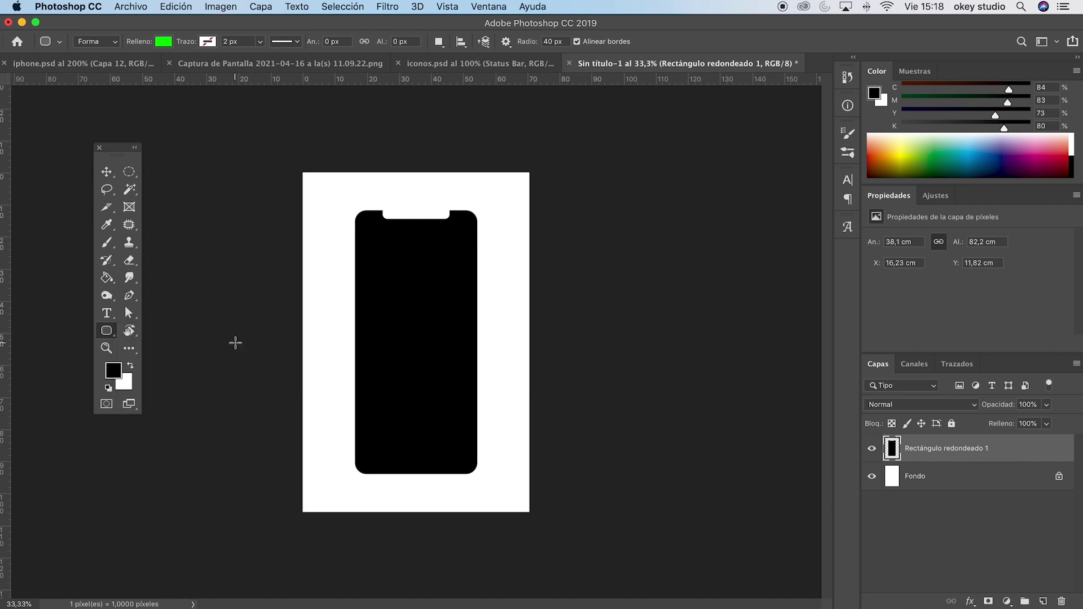
left_click(163, 43)
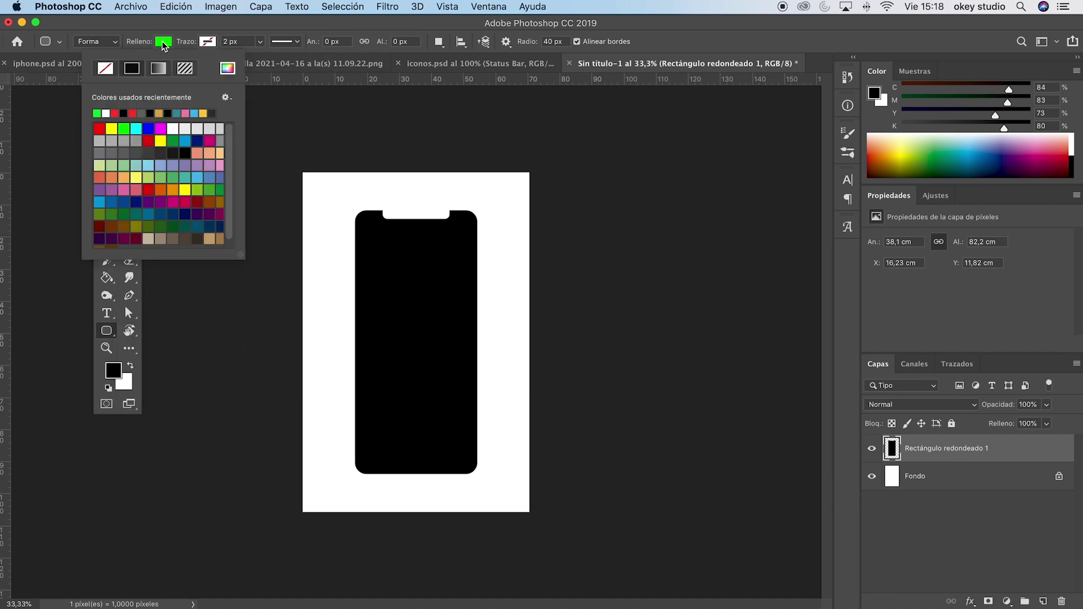
left_click(107, 113)
Start a rounded rectangle sized 590 × 35 px
left_click(383, 290)
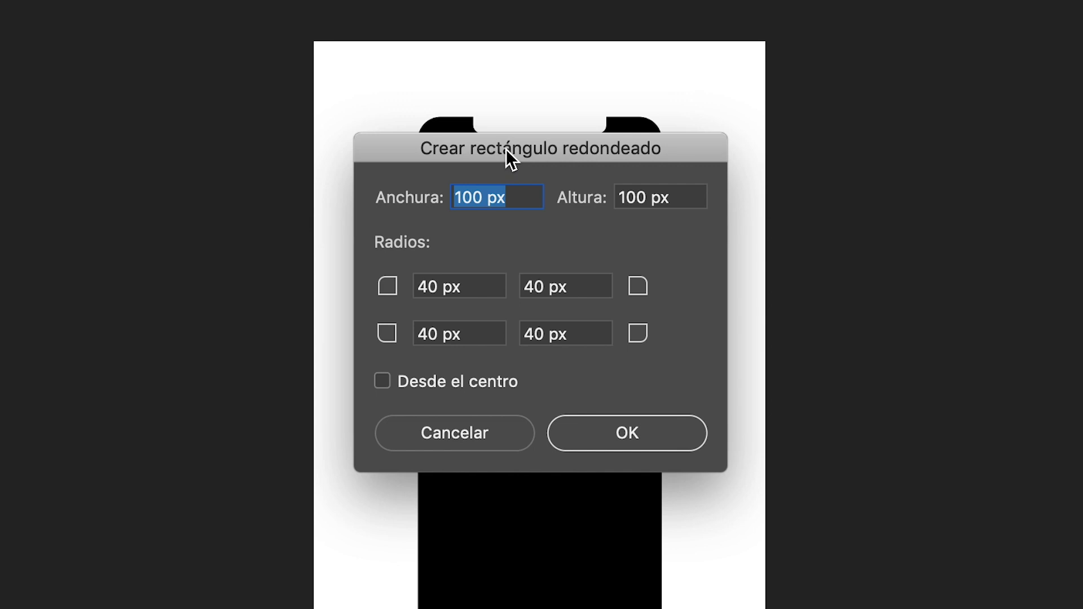
double_click(474, 198)
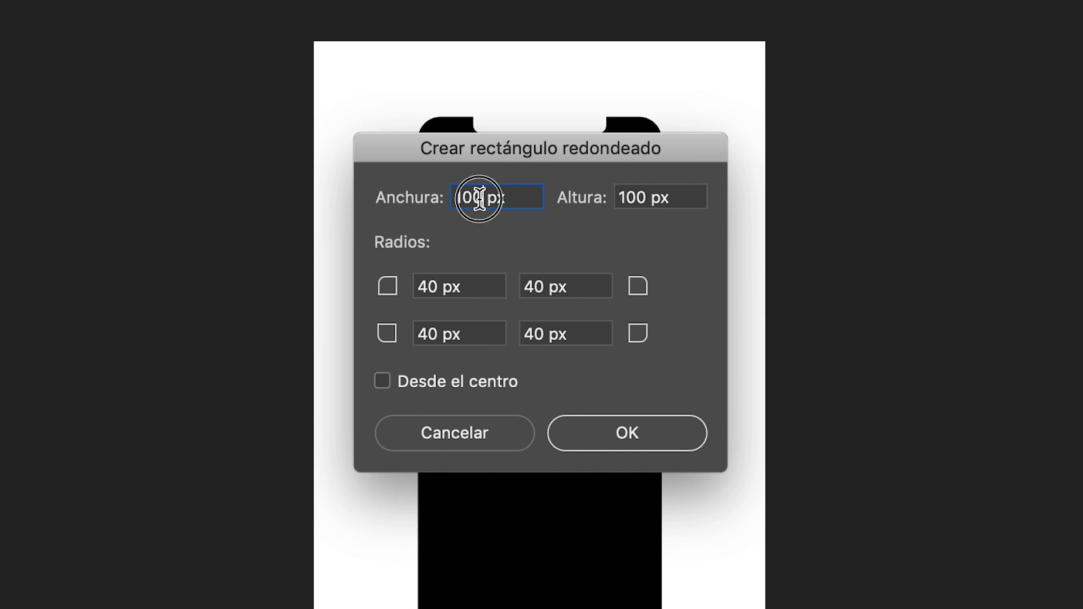
type("590")
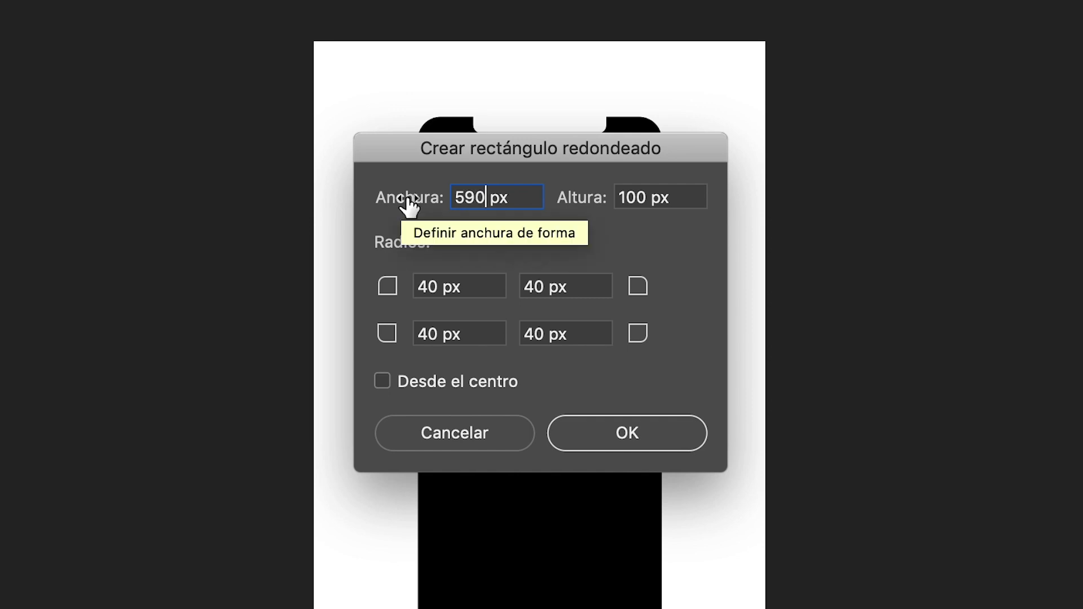
double_click(641, 198)
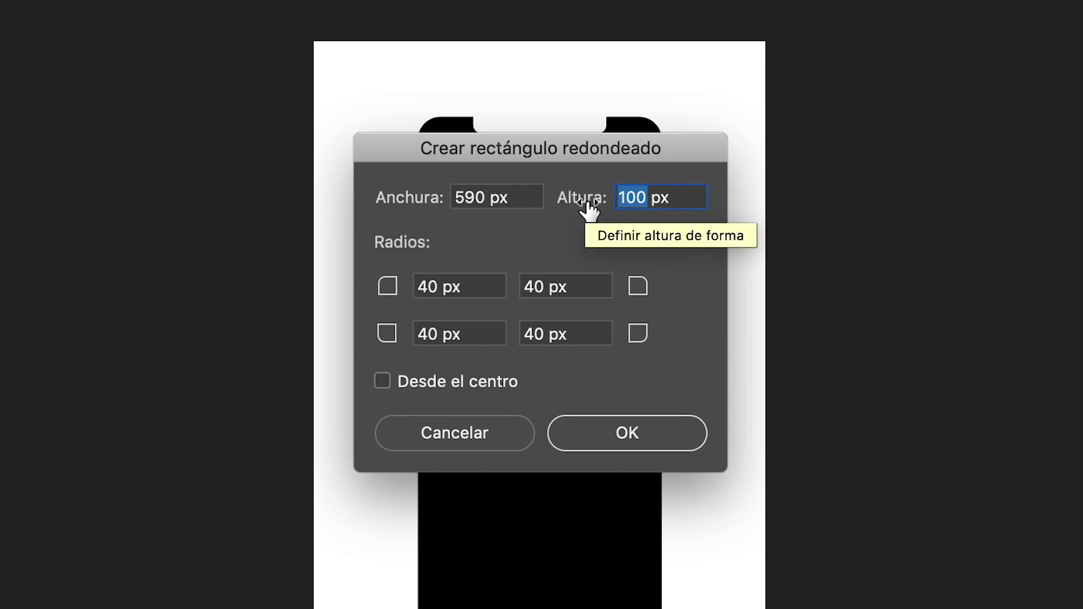
type("35")
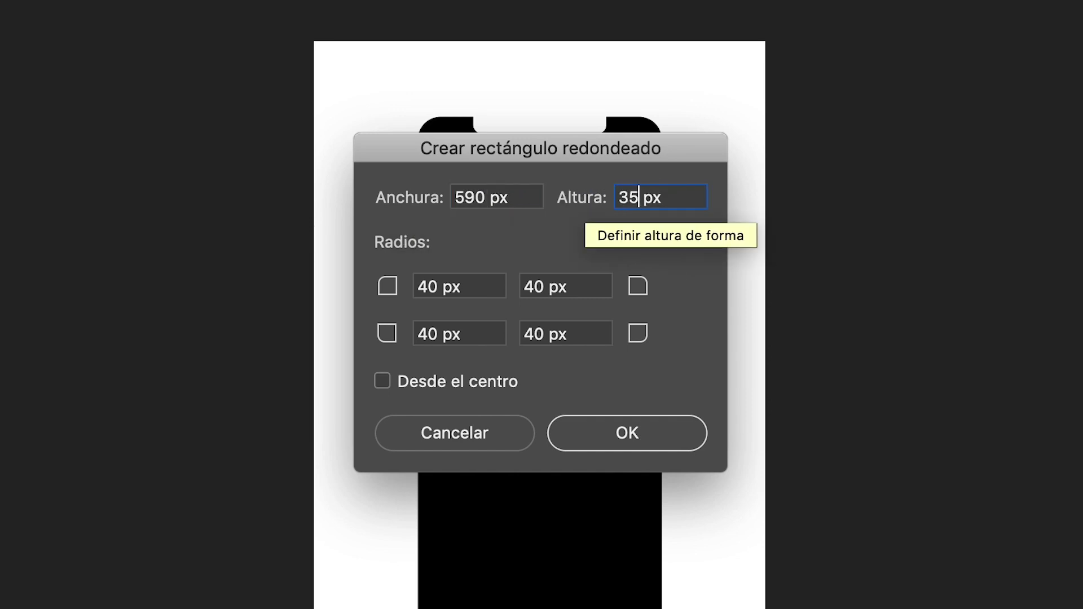
Give all four corners a 15 px radius and create the white bar
double_click(428, 287)
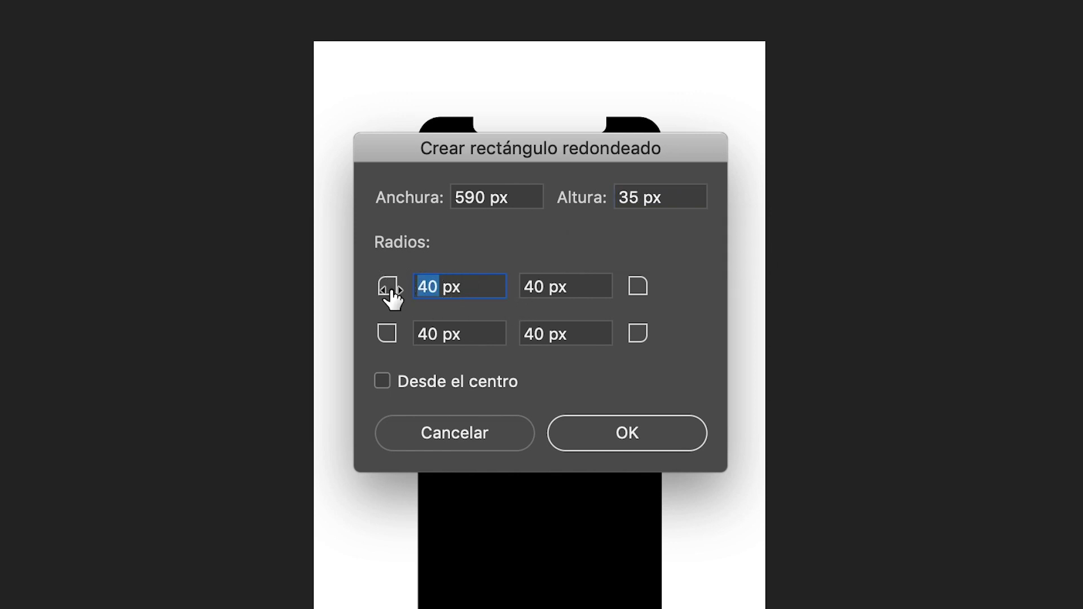
type("15")
key("Tab")
type("15")
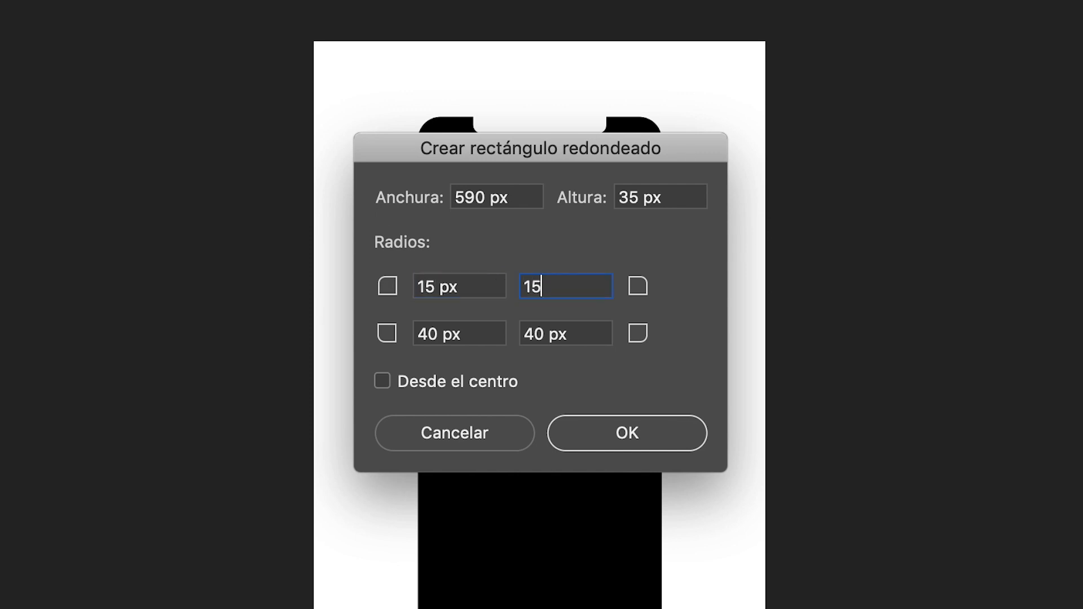
key("Tab")
type("15")
key("Tab")
type("15")
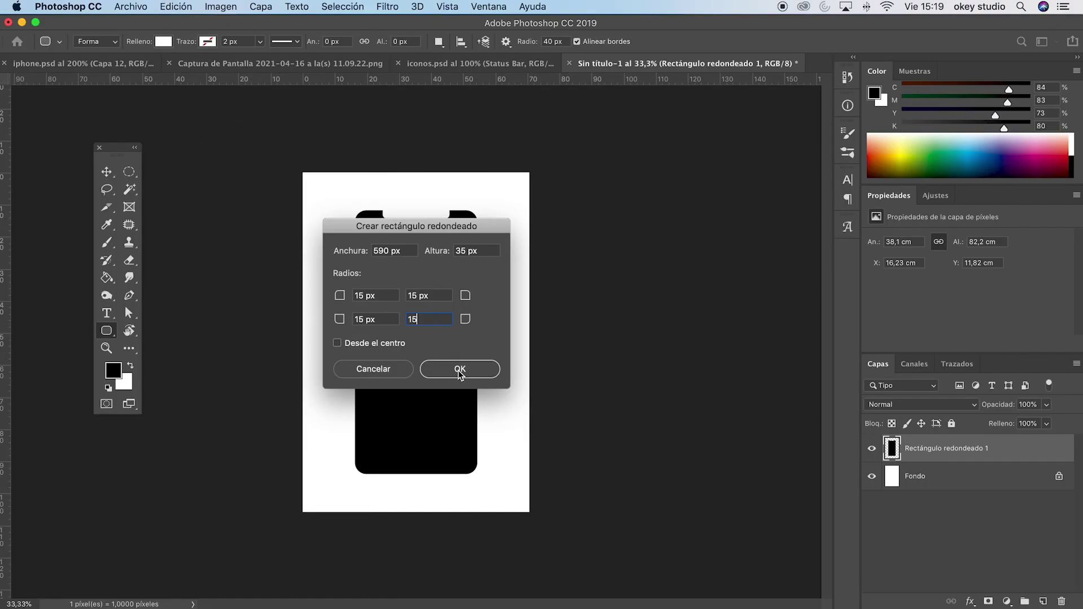
left_click(458, 370)
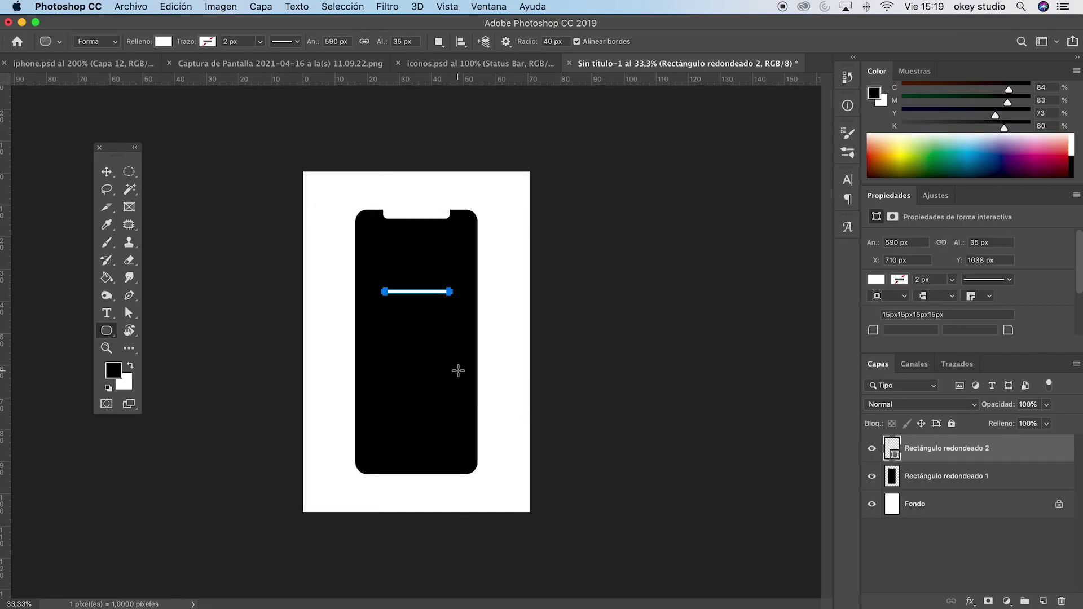
Move the white bar down near the phone's bottom edge, then switch to iconos.psd
left_click(107, 172)
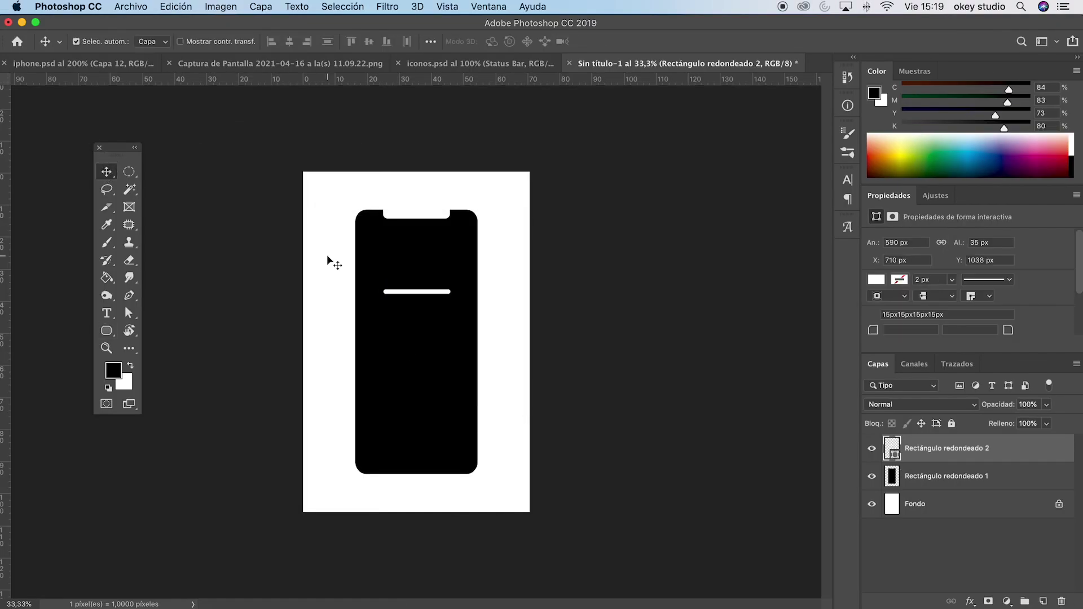
left_click(429, 294)
left_click_drag(429, 293, 419, 468)
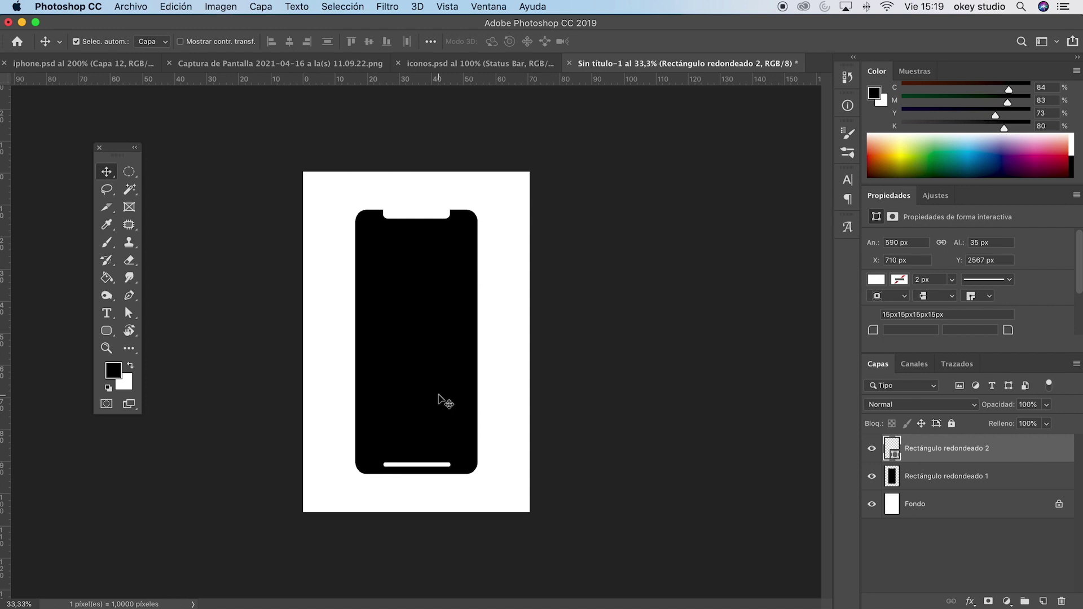
left_click(456, 69)
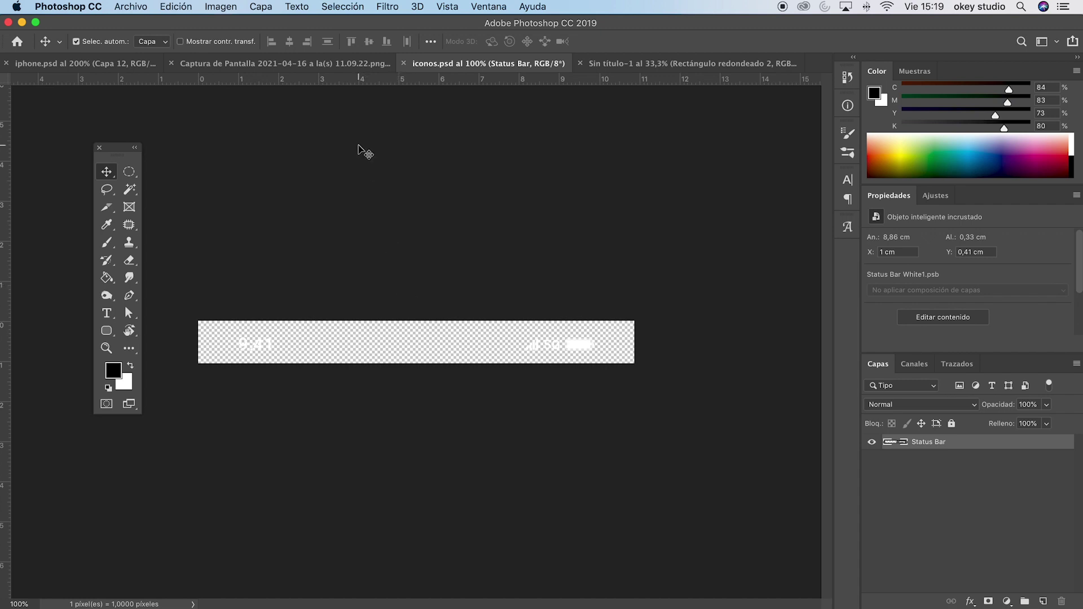
Copy the whole iconos.psd status bar and paste it into the Sin título-1 phone document
left_click(334, 8)
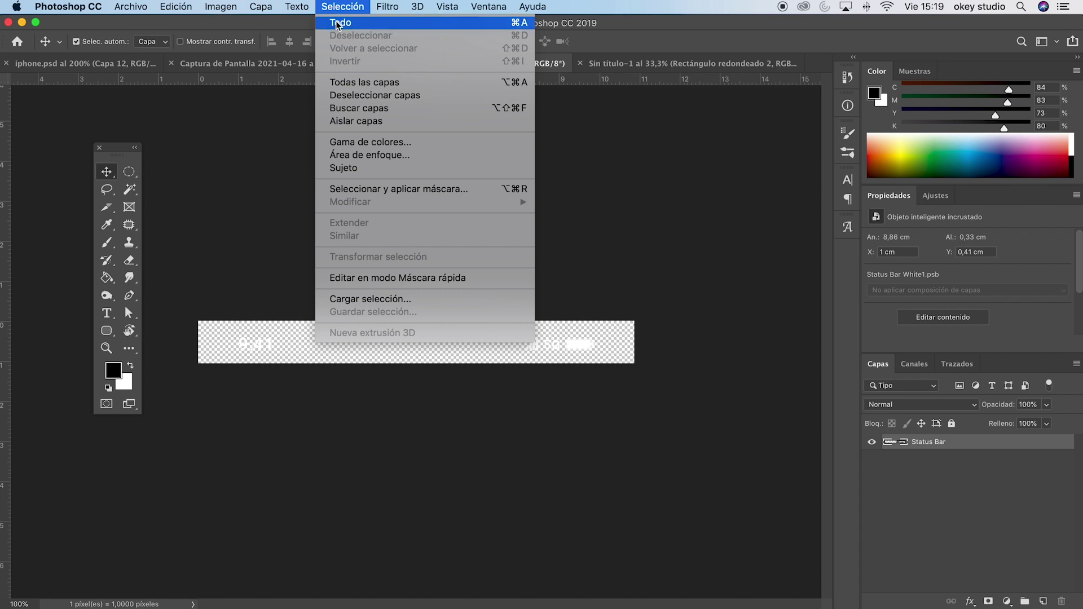
left_click(338, 24)
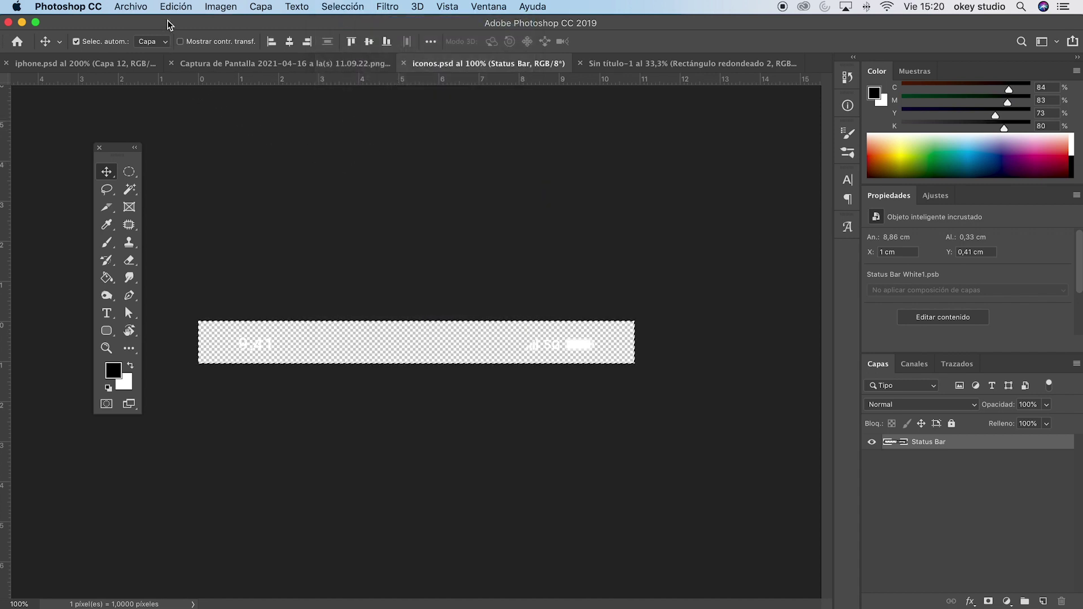
left_click(175, 8)
left_click(186, 103)
left_click(637, 66)
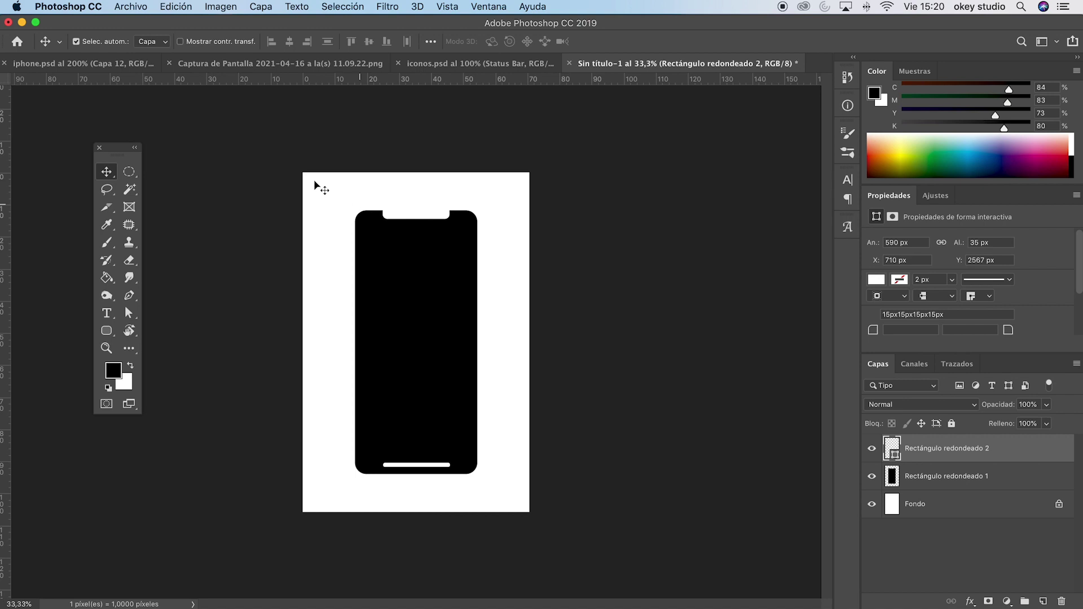
left_click(177, 8)
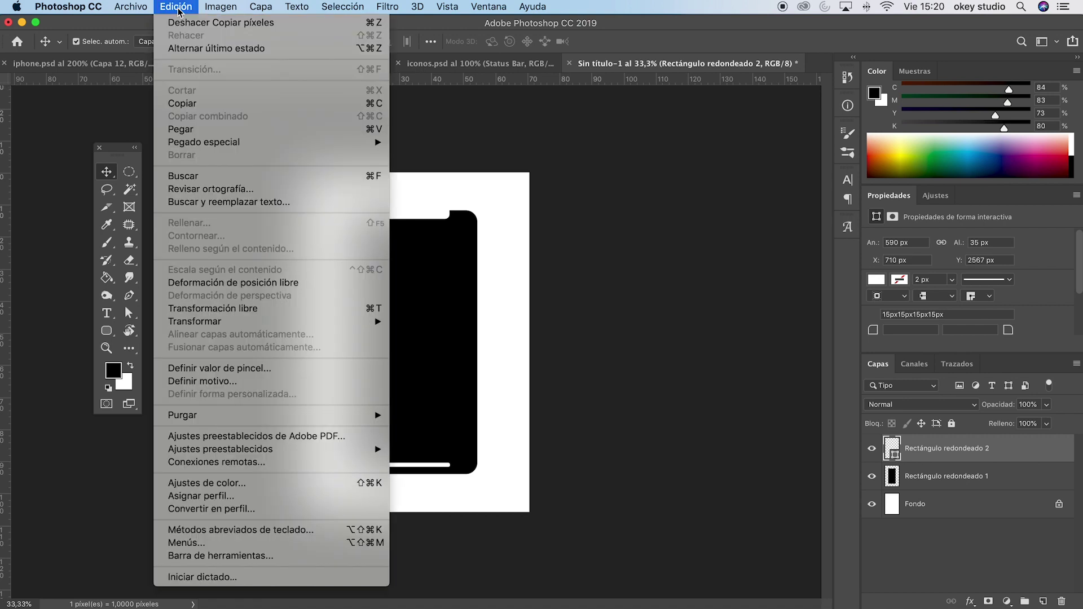
left_click(185, 130)
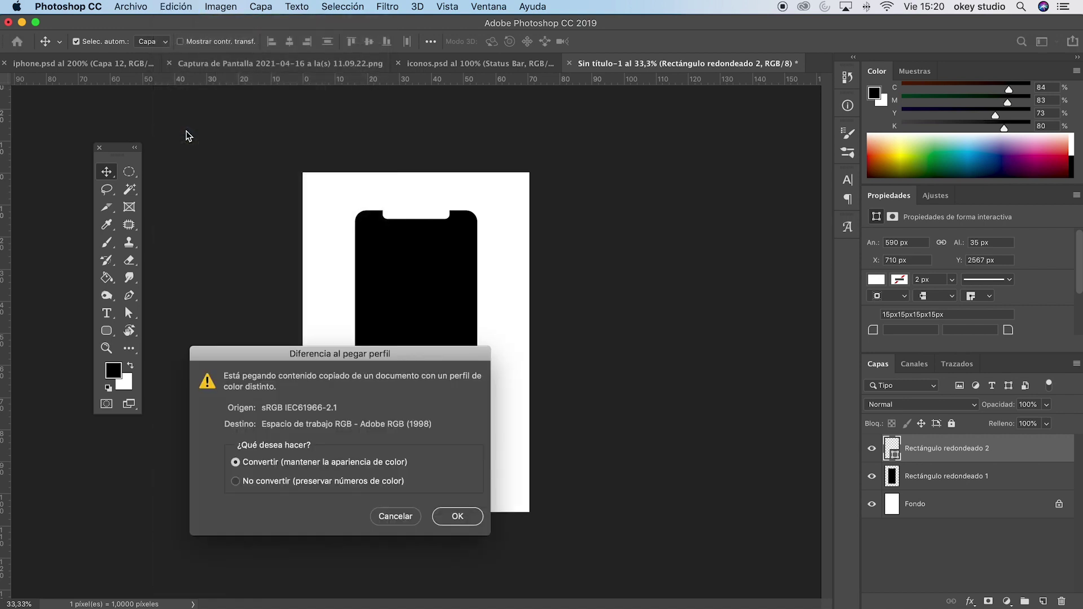
left_click(460, 518)
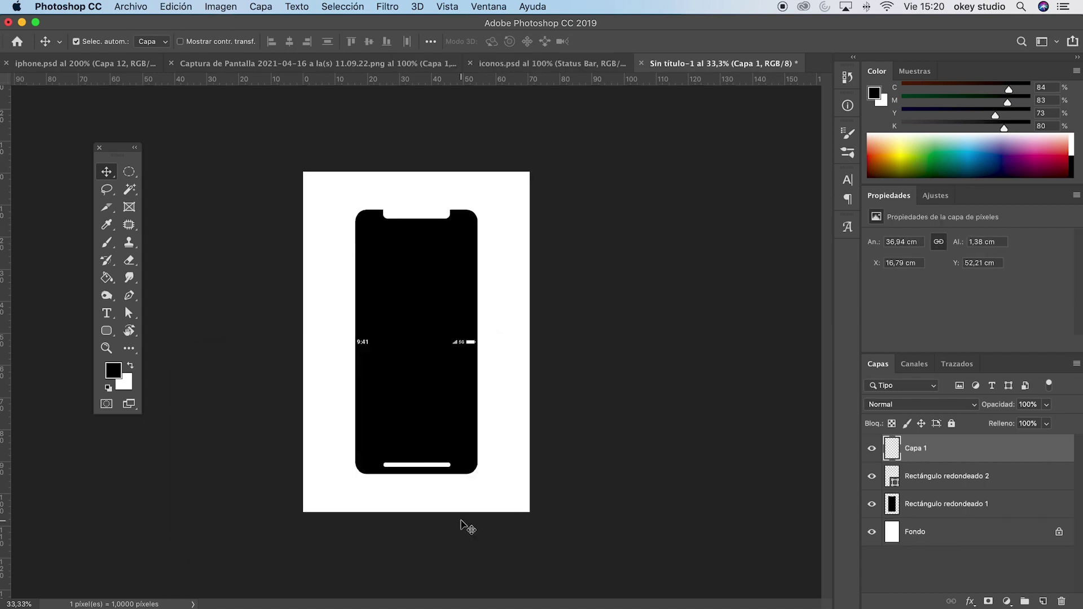
Position the status bar along the phone's top edge beside the notch, zooming in to align it
left_click_drag(472, 342, 473, 225)
key("z")
left_click(473, 225)
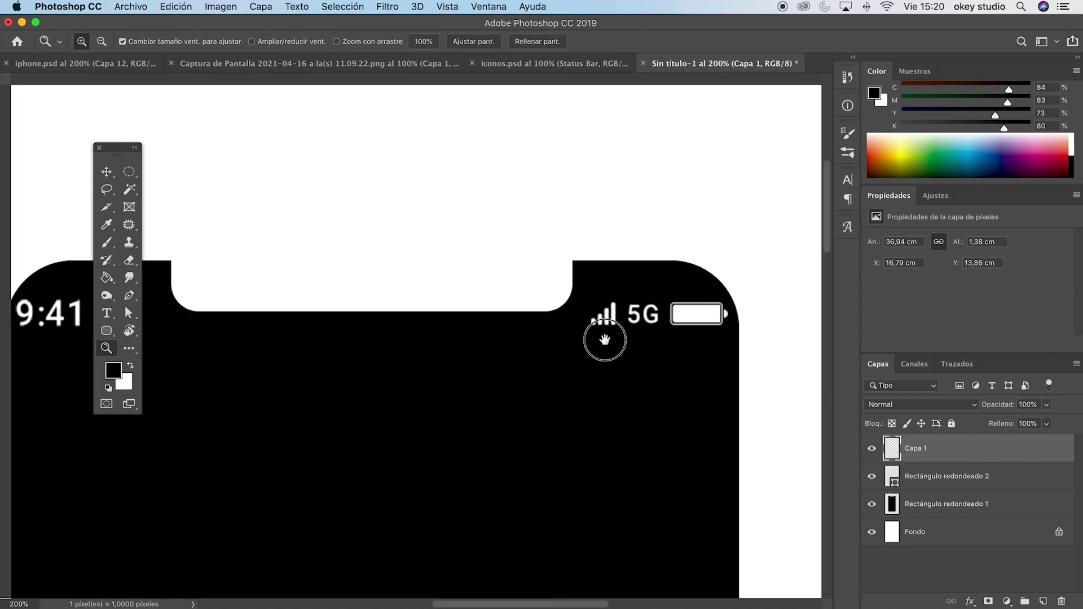
left_click_drag(117, 148, 30, 117)
key("v")
left_click_drag(747, 308, 751, 295)
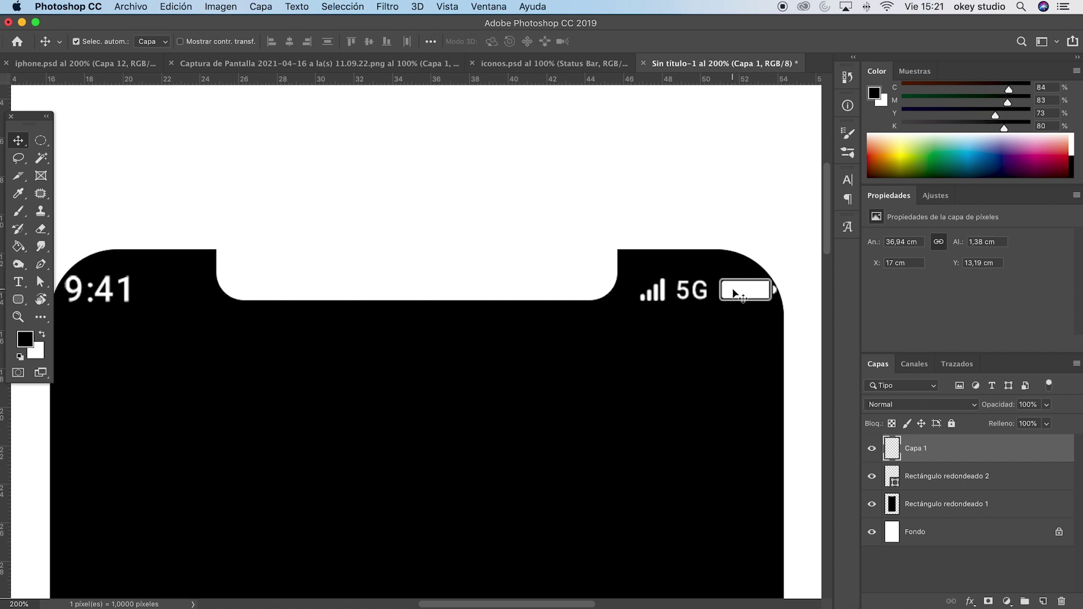
Scale the status bar to about 91.7%, nudge it up beside the notch, then view the whole phone
left_click(173, 6)
mouse_move(195, 321)
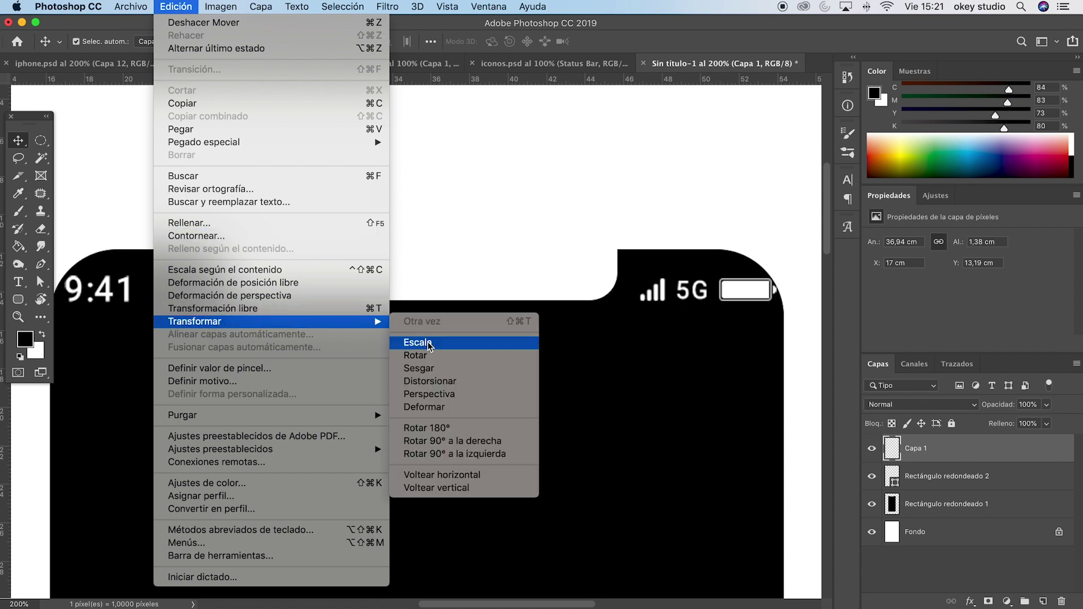
left_click(435, 343)
left_click_drag(777, 302, 750, 297)
left_click_drag(68, 273, 97, 277)
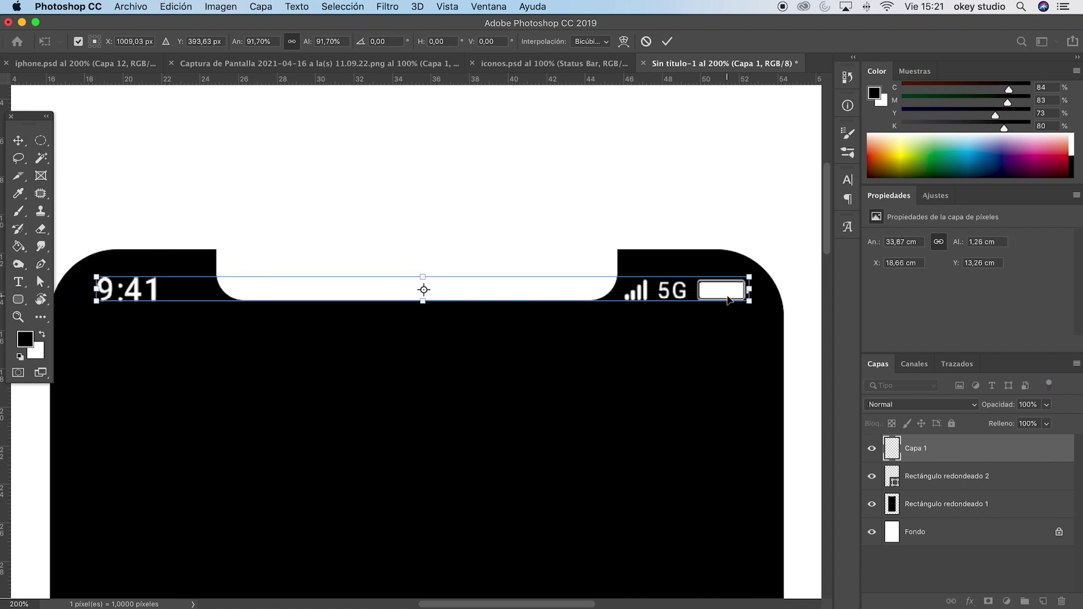
key("Up")
key("Up")
key("Up")
key("Up")
key("Up")
key("Up")
key("Up")
key("Up")
key("Up")
key("Up")
key("Up")
key("Up")
key("Up")
key("Up")
key("Up")
key("Up")
key("Up")
key("Return")
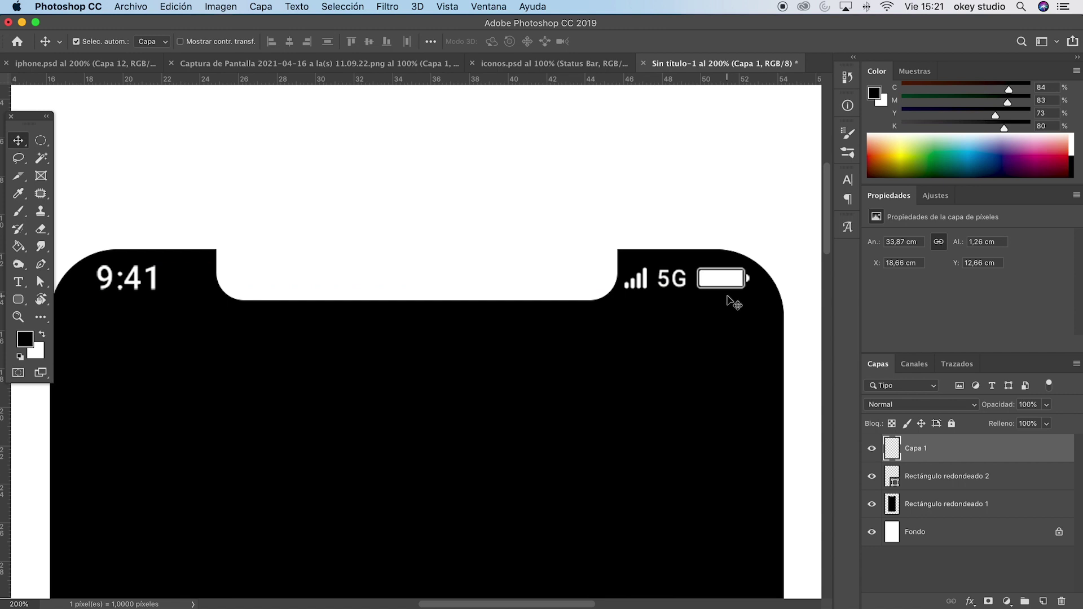
key("z")
left_click(494, 318, "alt")
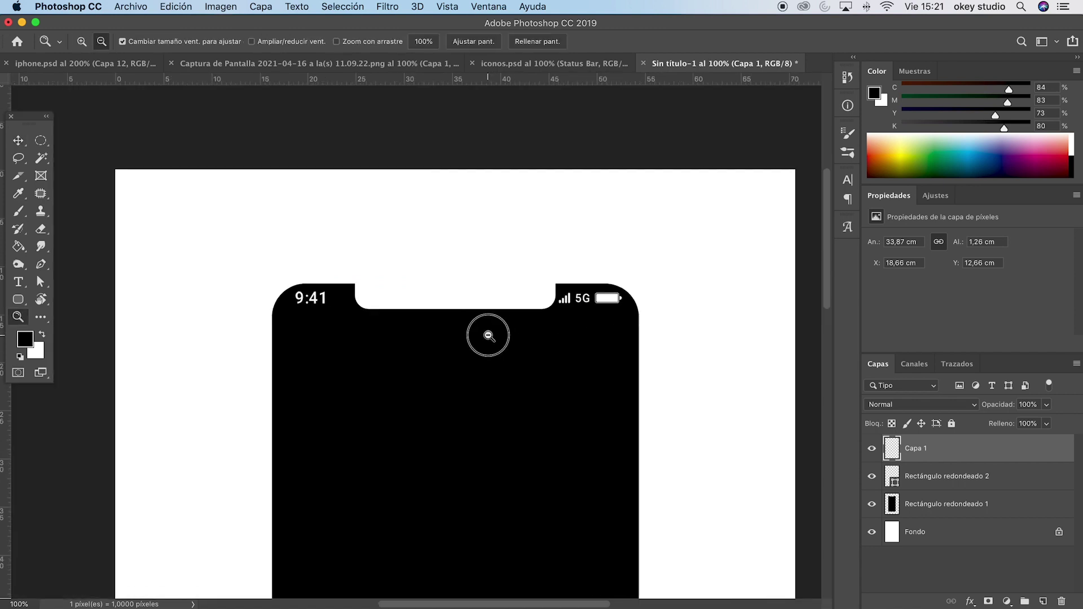
left_click(491, 361, "alt")
left_click(467, 375, "alt")
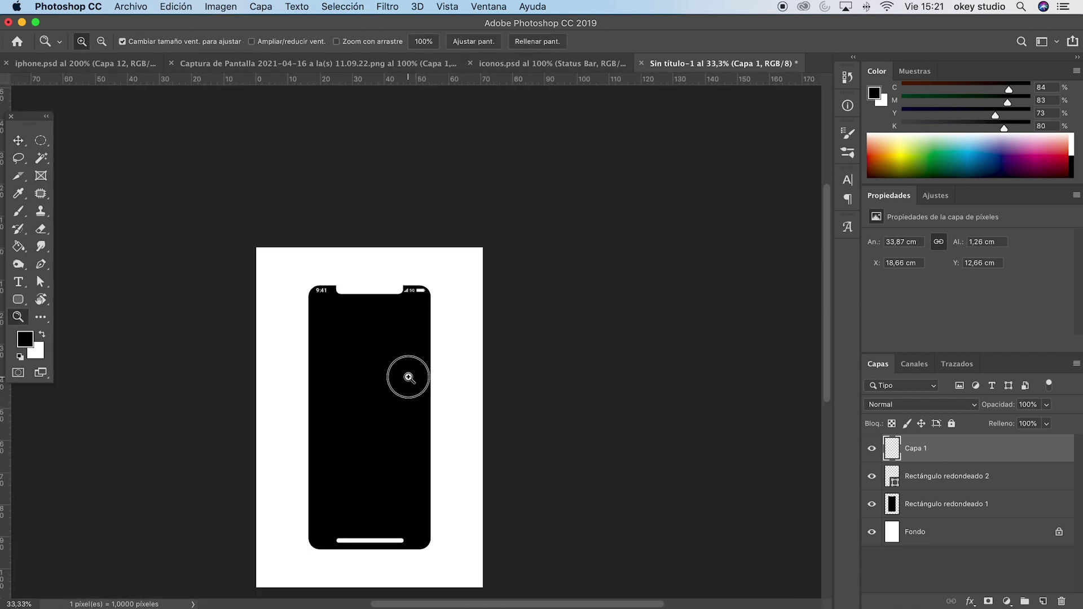
Zoom the phone mockup view to 50%
left_click(412, 377)
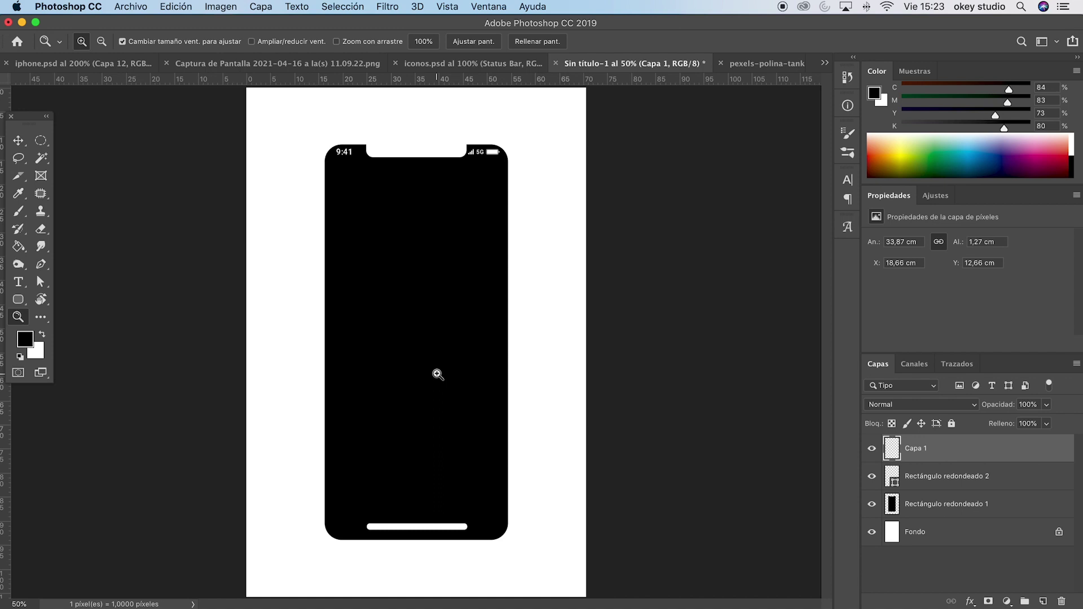
Select and copy the entire pexels portrait photo
left_click(763, 63)
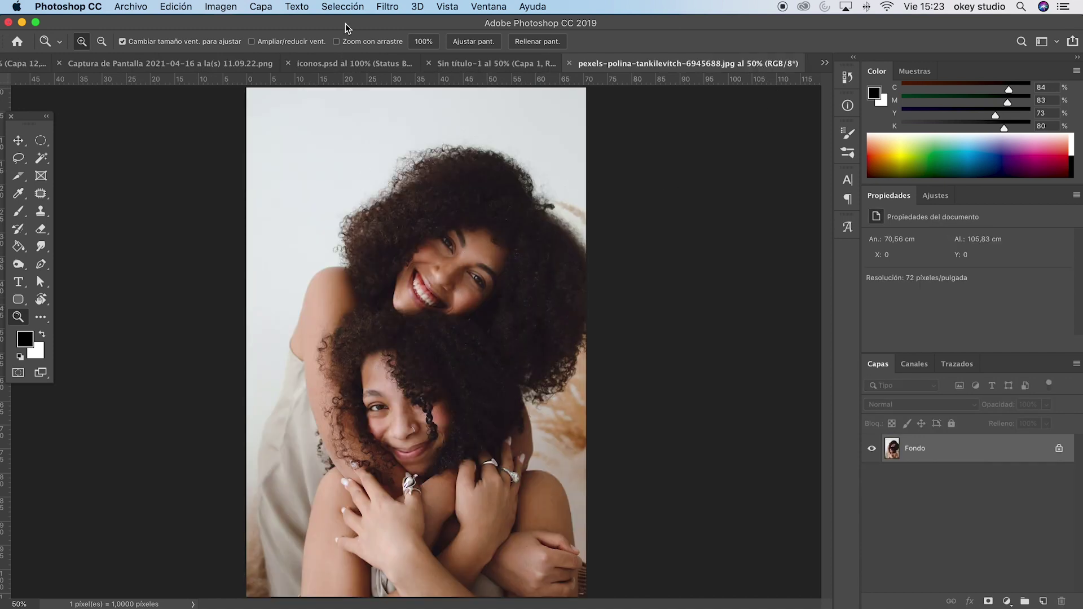
left_click(342, 7)
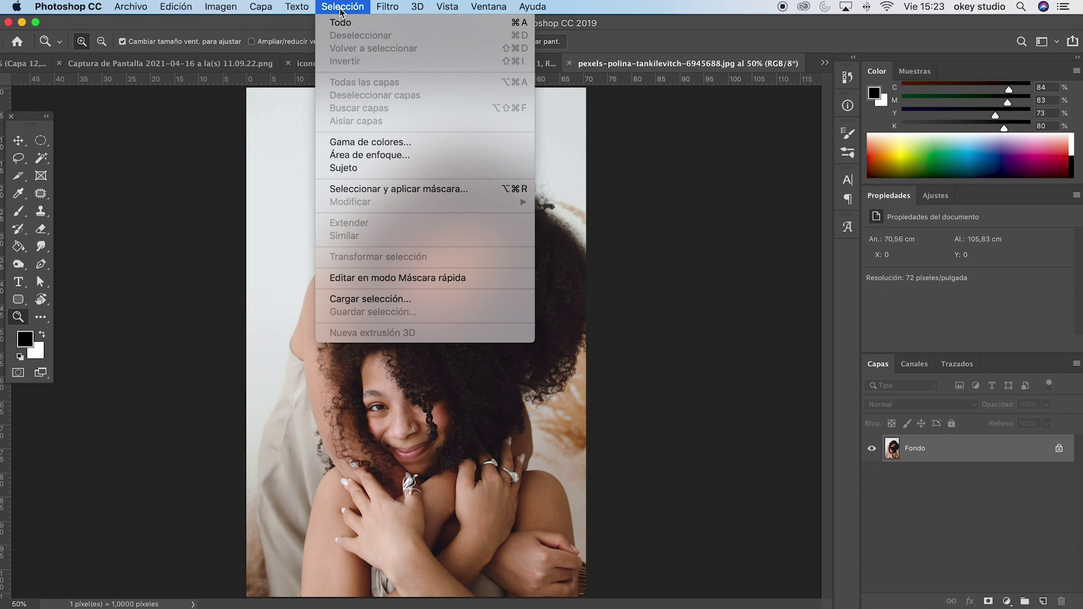
left_click(342, 23)
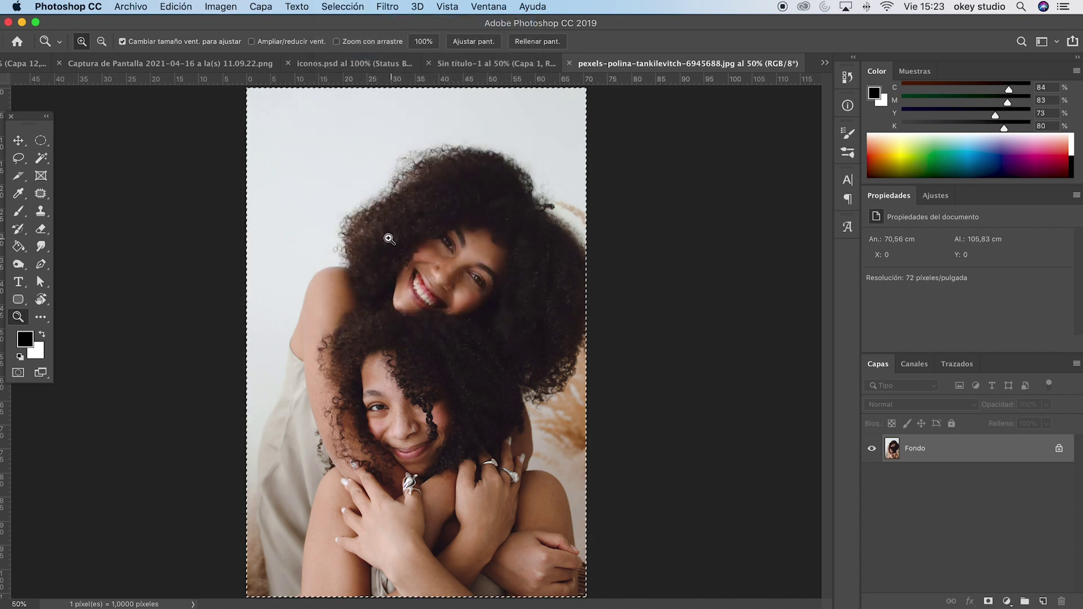
left_click(181, 7)
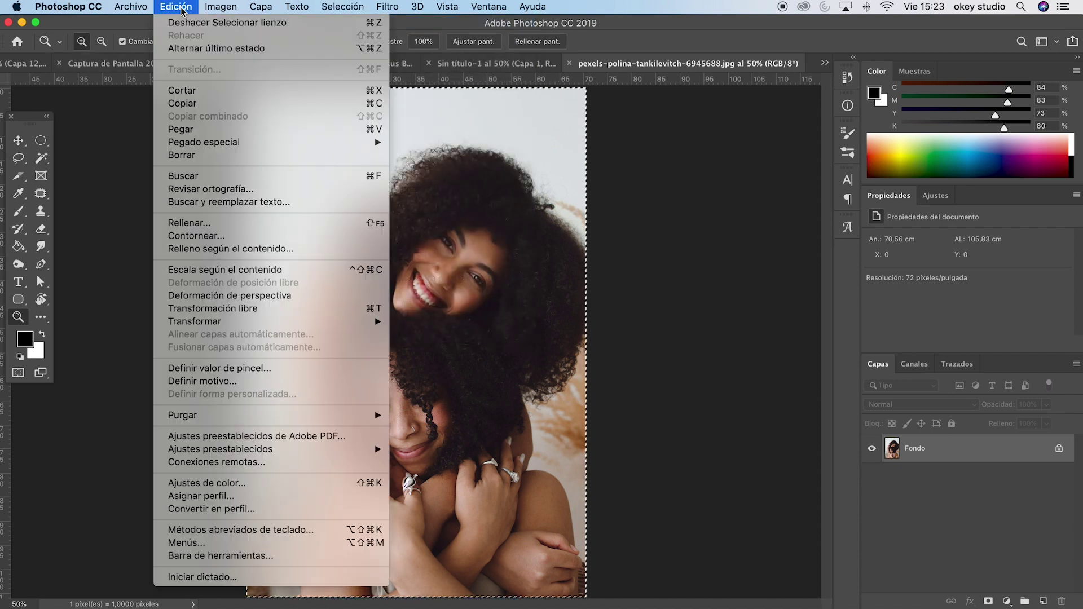
left_click(187, 103)
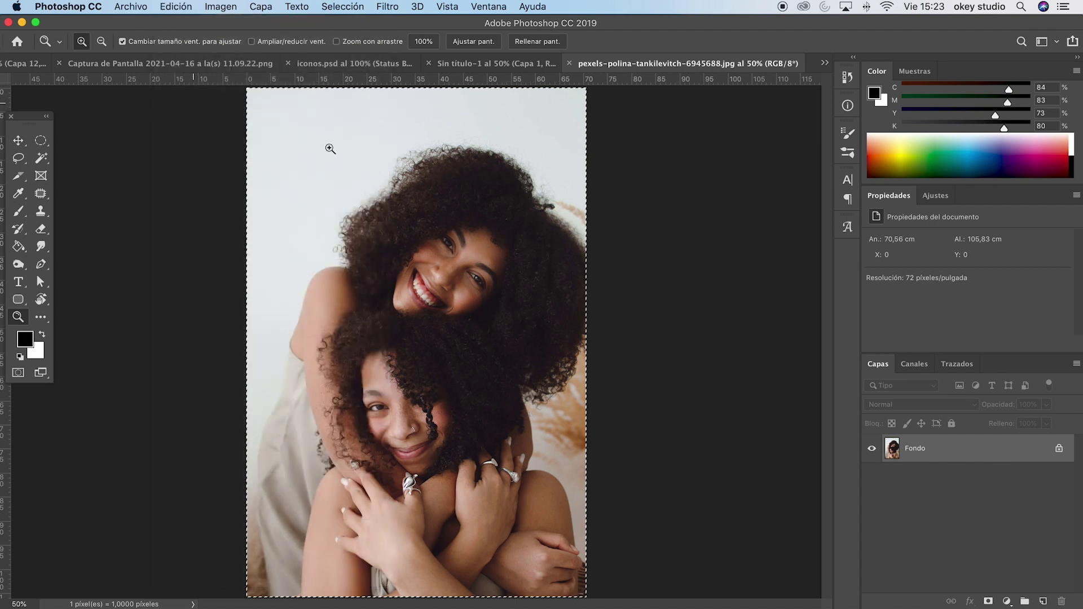
Paste the portrait into the phone mockup as Capa 2, converting its colour profile
left_click(475, 61)
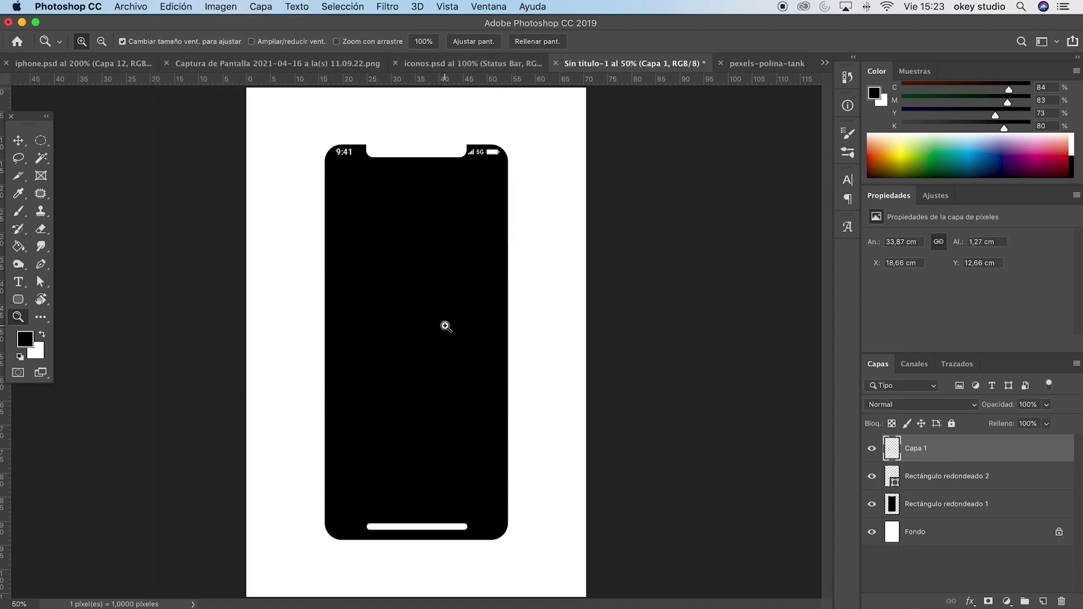
left_click(174, 8)
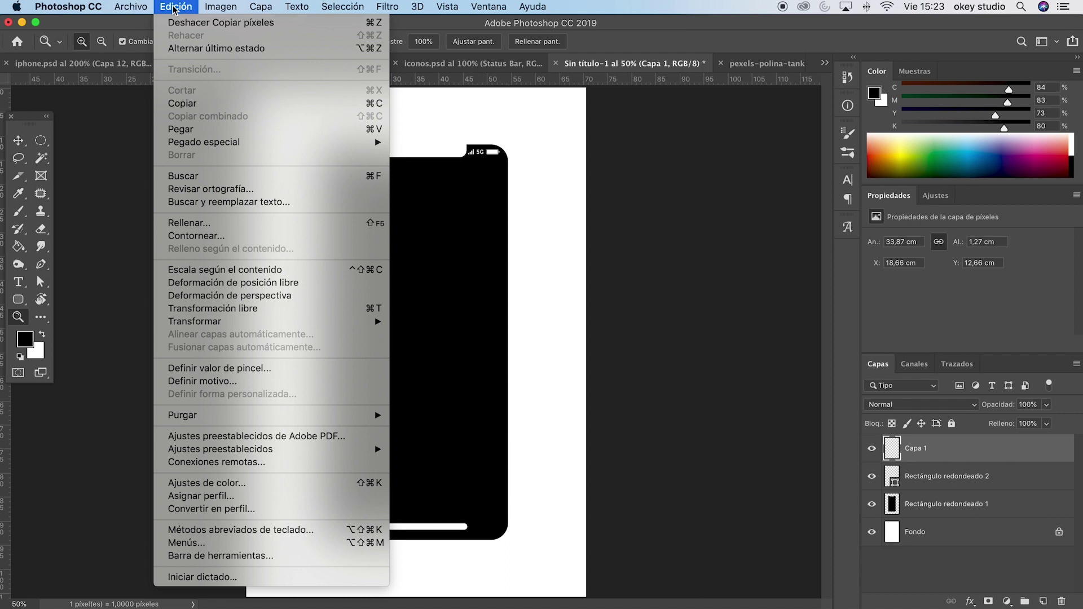
left_click(189, 130)
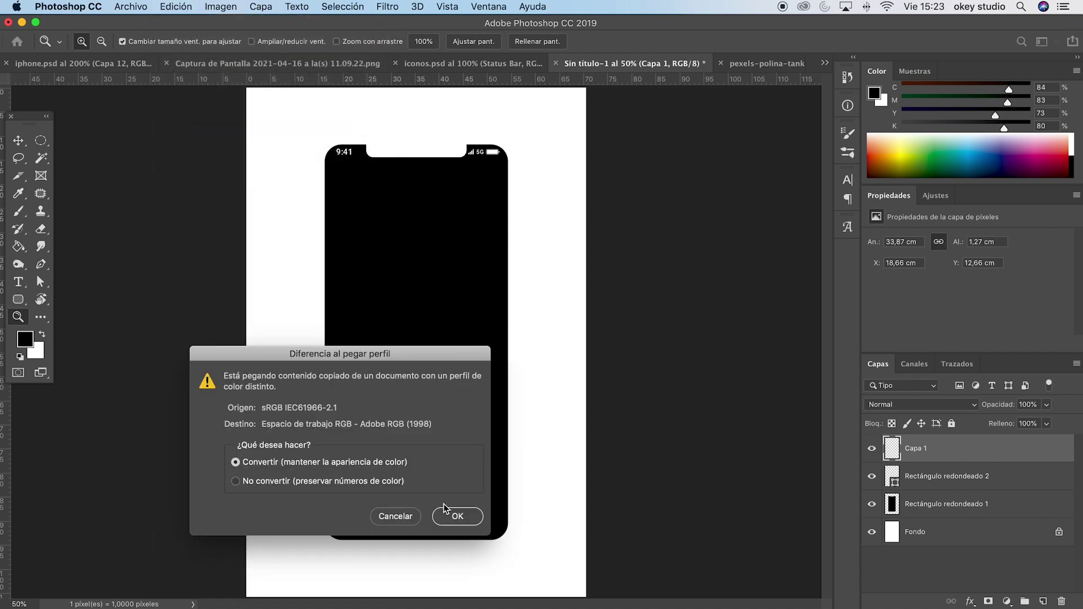
left_click(458, 517)
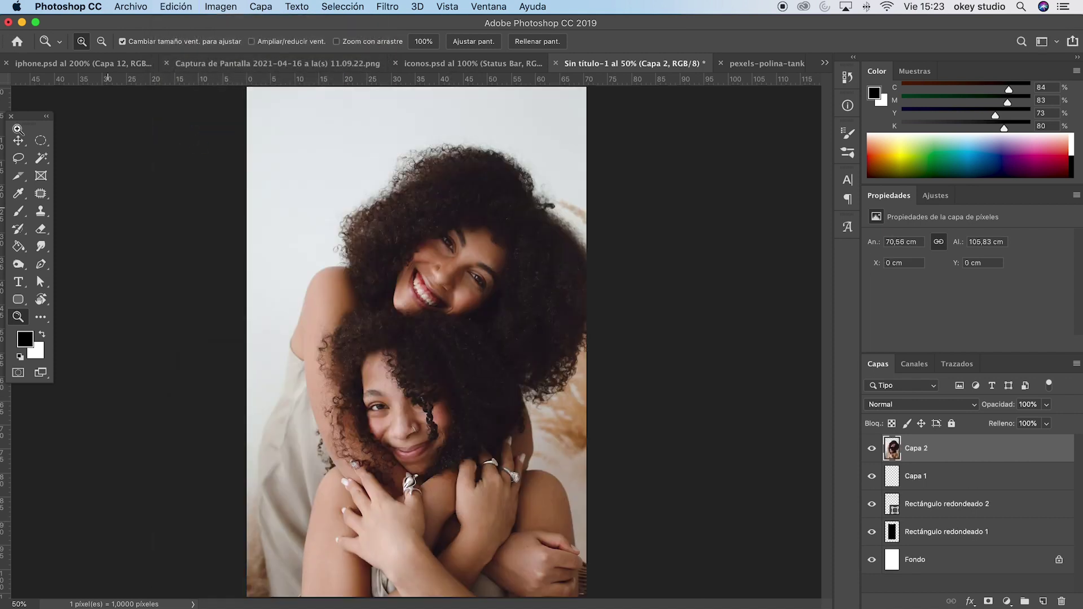
left_click(20, 139)
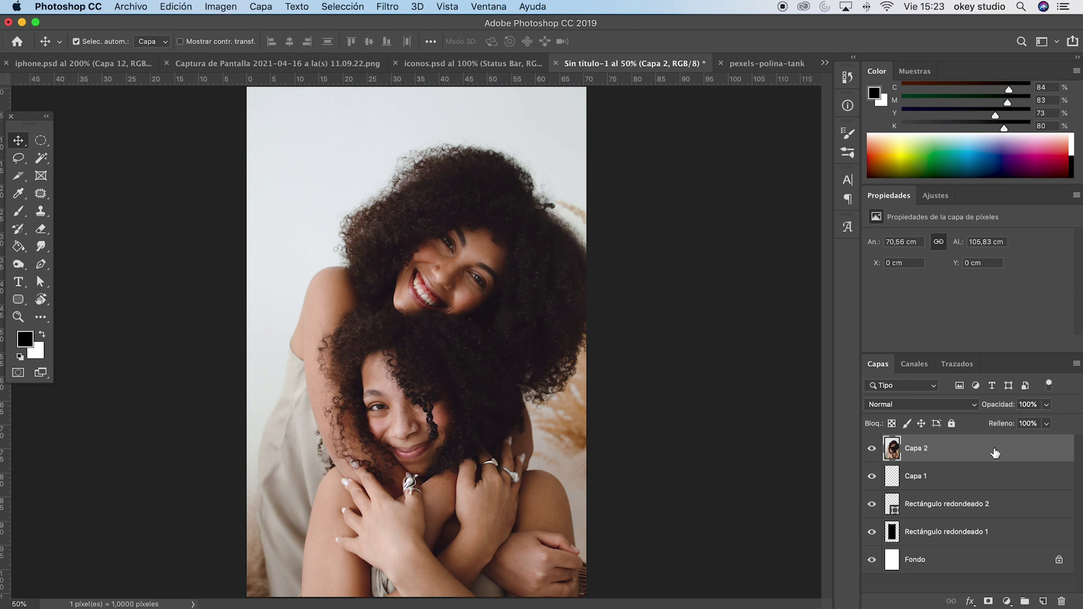
Set the portrait layer Capa 2 opacity to 50%
left_click(1047, 406)
left_click_drag(1047, 421, 1024, 422)
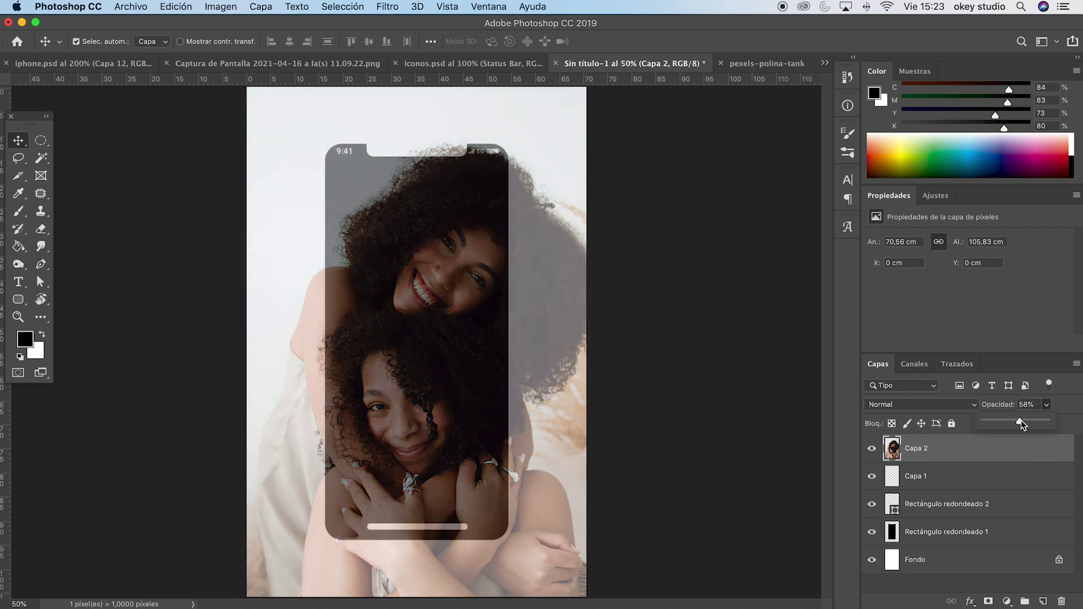
left_click_drag(1023, 422, 1015, 426)
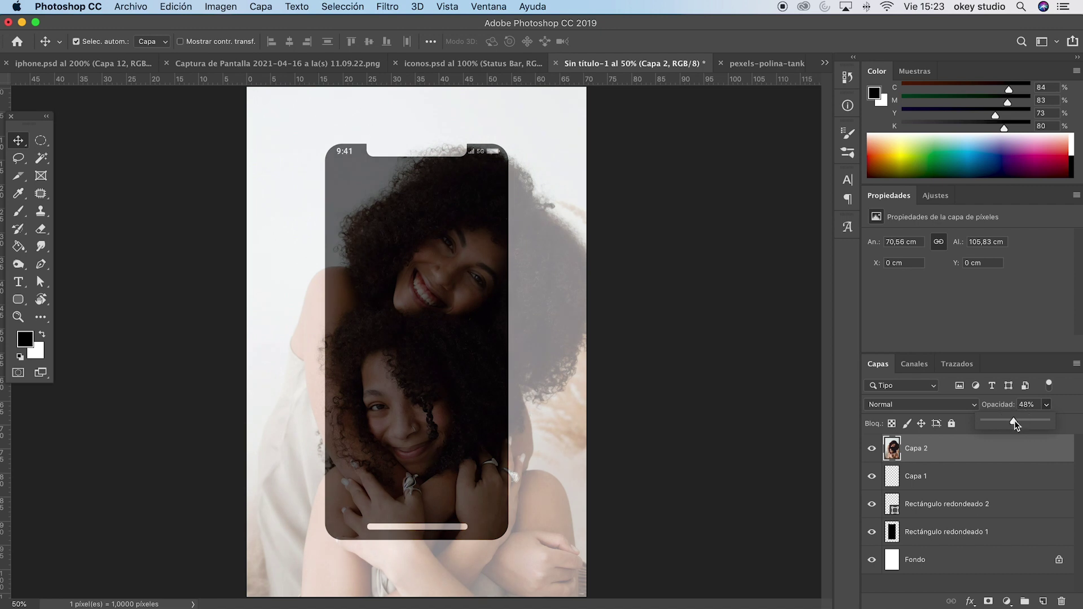
left_click(1026, 405)
type("50")
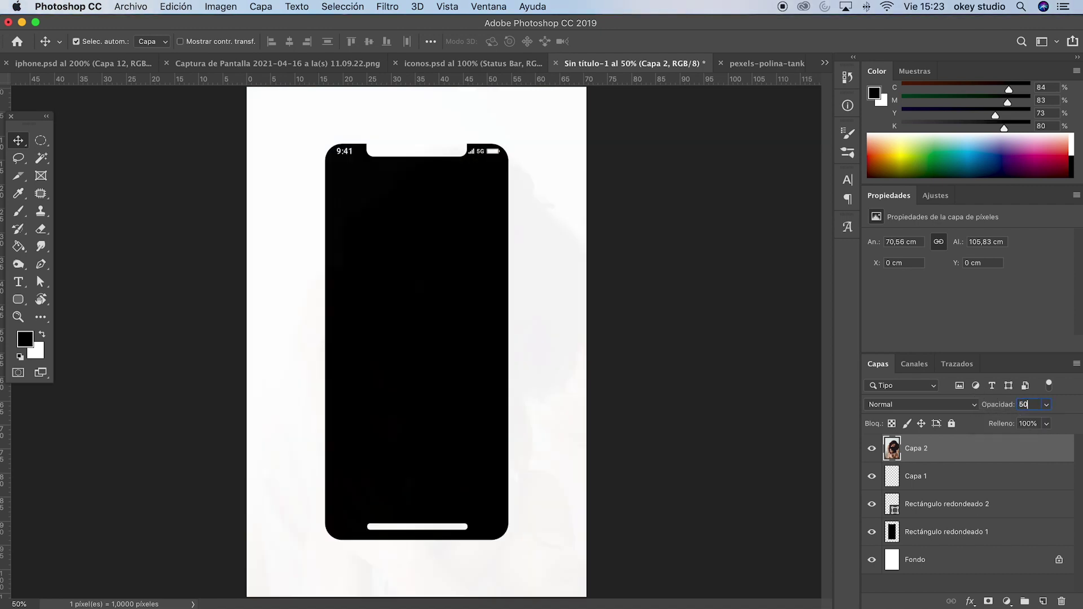
key("Return")
Raise the portrait 1.8 cm over the phone and restore opacity to 100%
left_click_drag(541, 423, 539, 417)
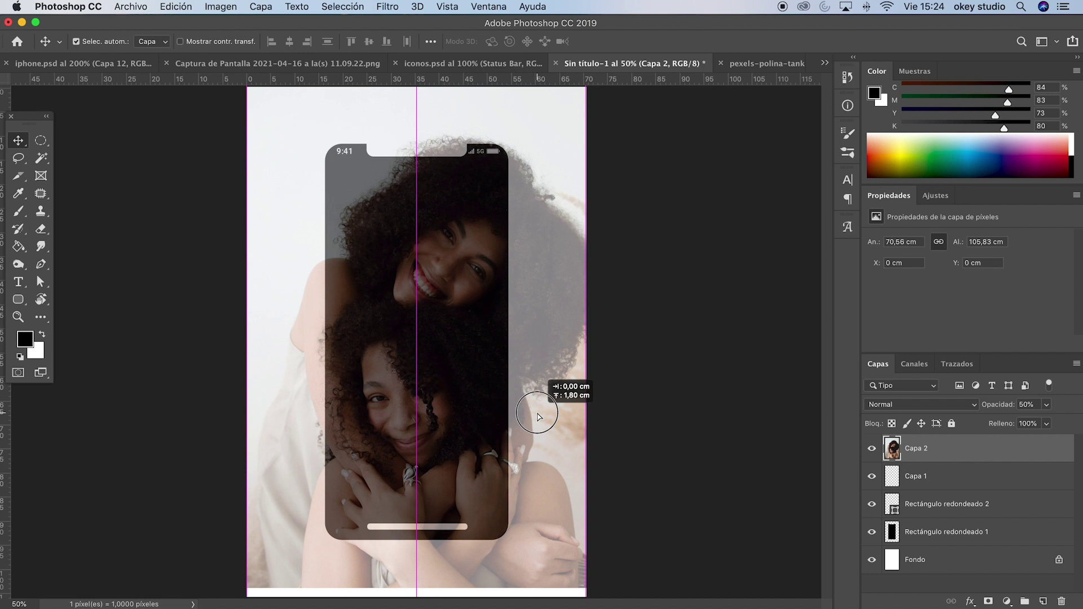
left_click_drag(539, 417, 538, 417)
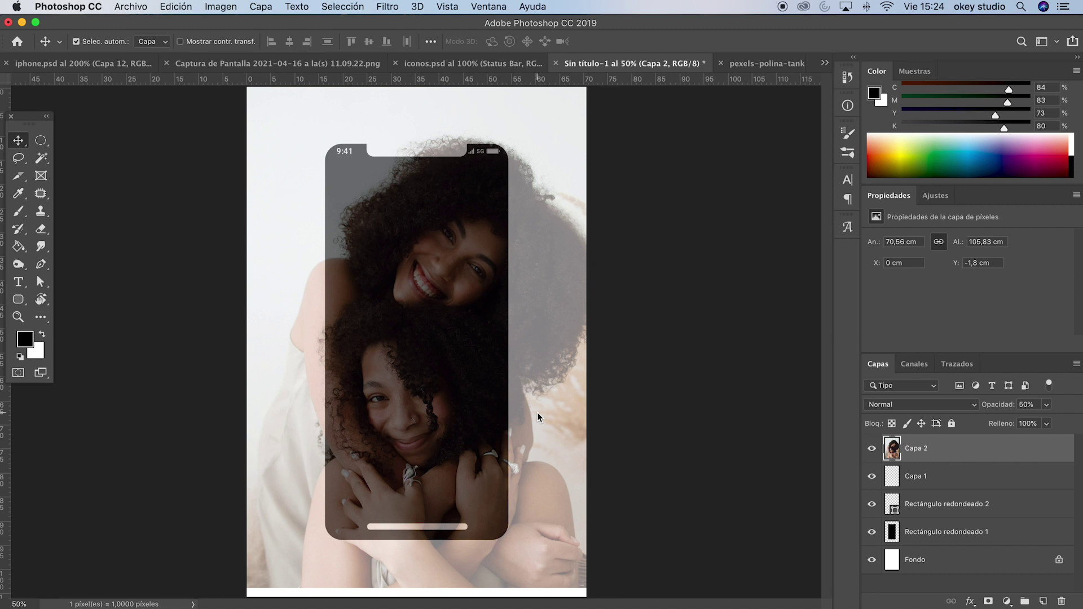
left_click(1046, 405)
left_click_drag(1044, 424, 1076, 424)
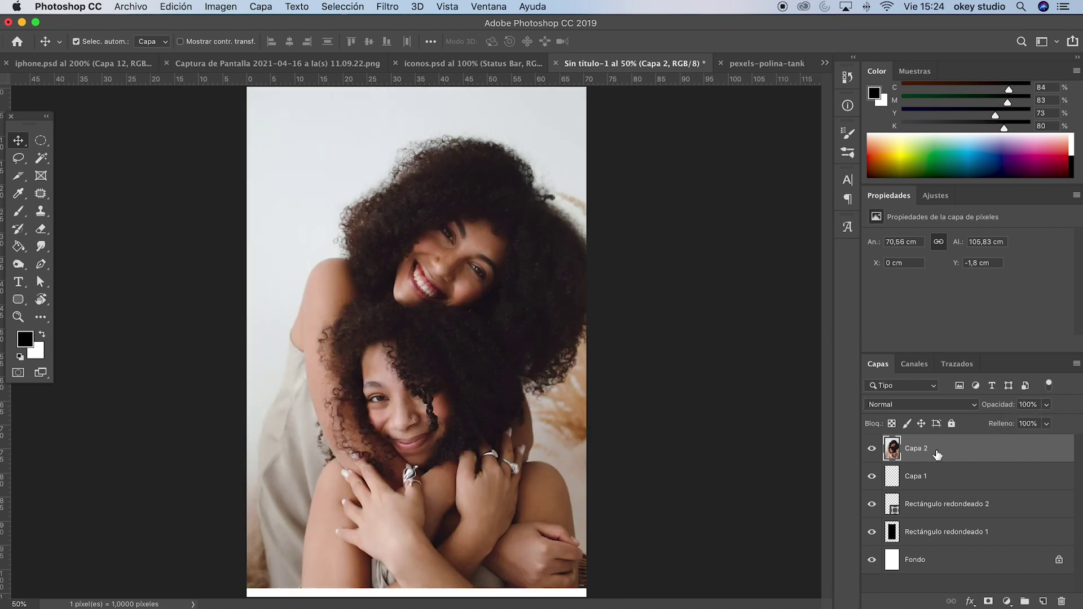
Place Capa 2 directly above Rectángulo redondeado 1 and clip it to that phone shape
left_click_drag(943, 452, 936, 511)
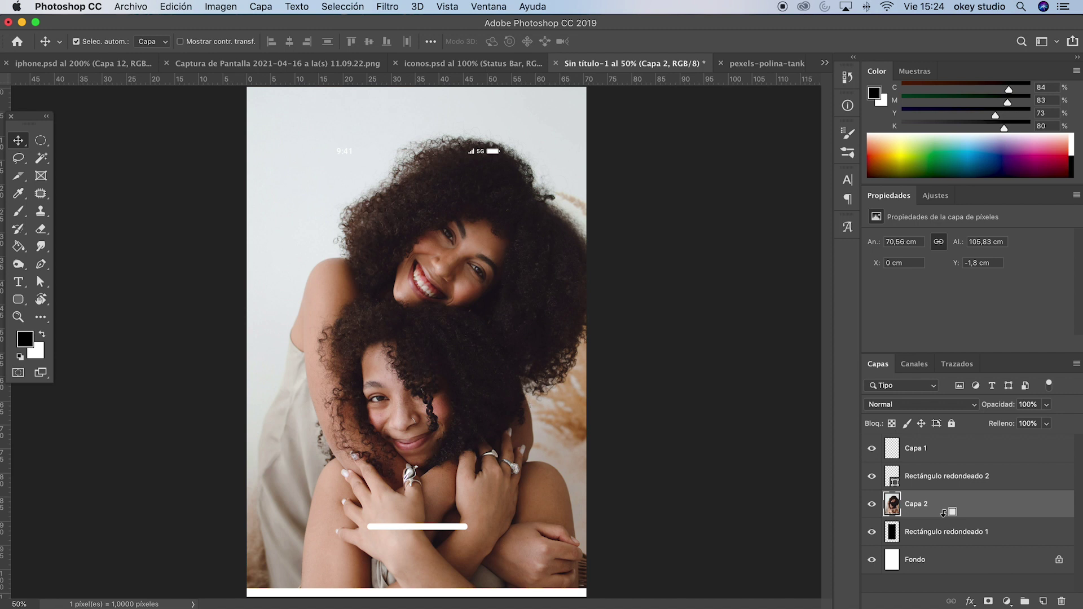
left_click(944, 513, "alt")
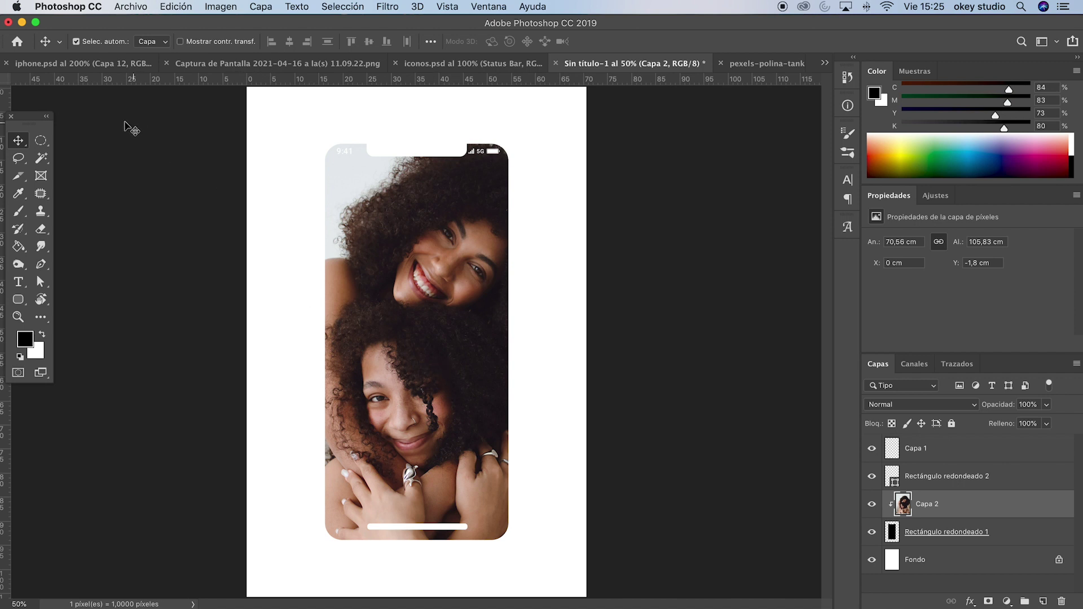
In iphone.psd, select Rectángulo redondeado 1 and the other phone layers and merge them into Capa 1
left_click(87, 63)
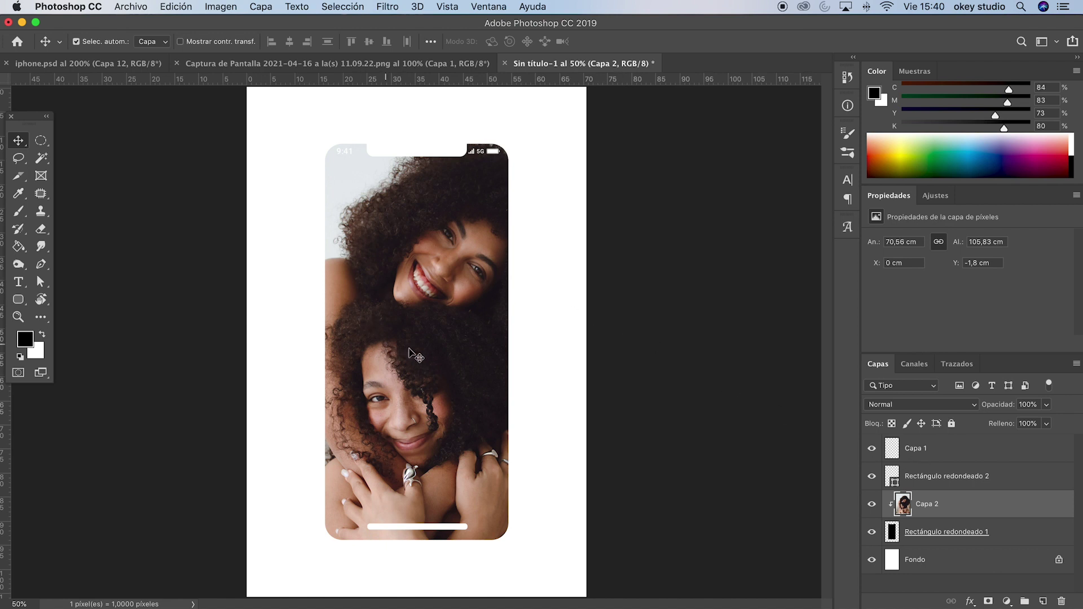
left_click(1015, 536)
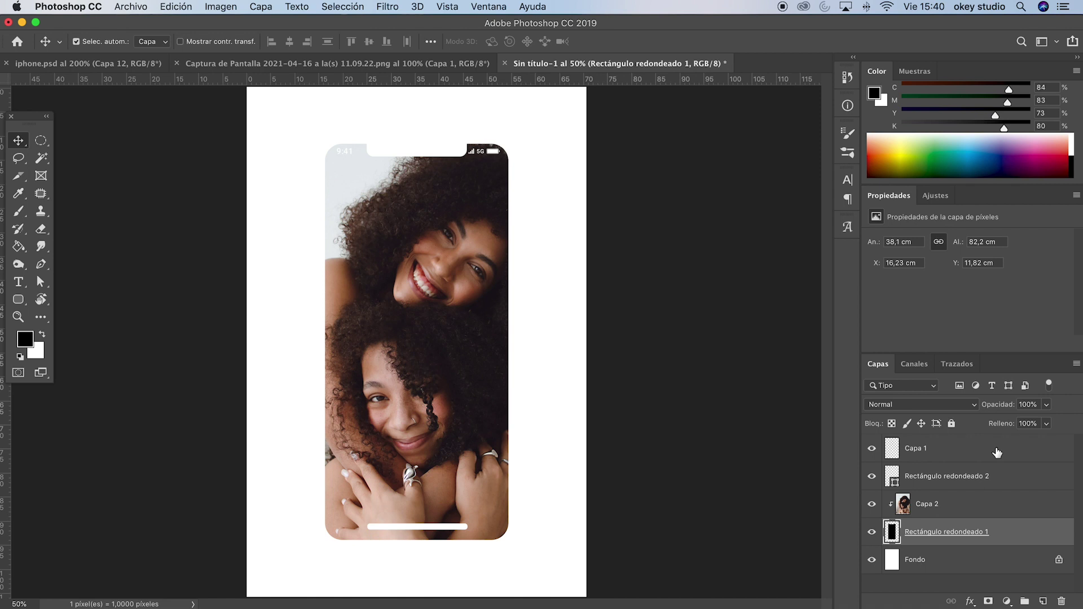
left_click(997, 452, "shift")
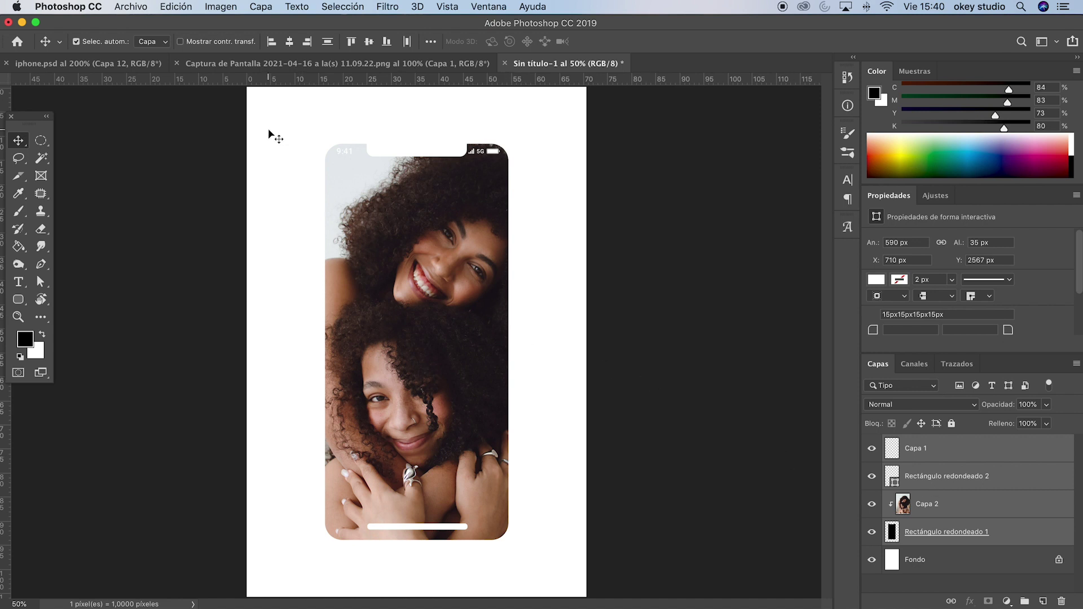
left_click(261, 6)
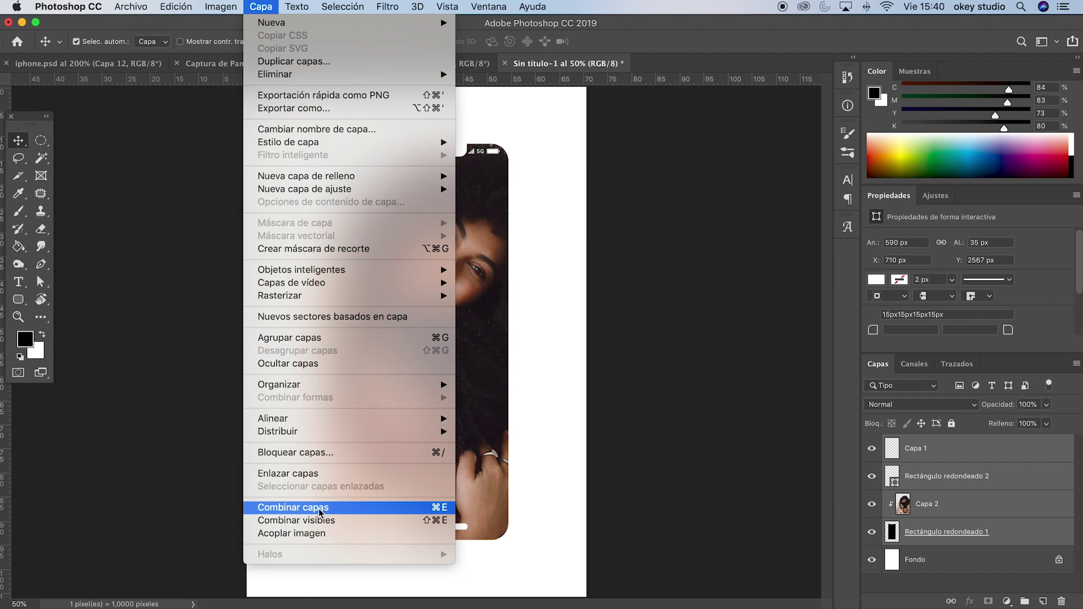
left_click(320, 508)
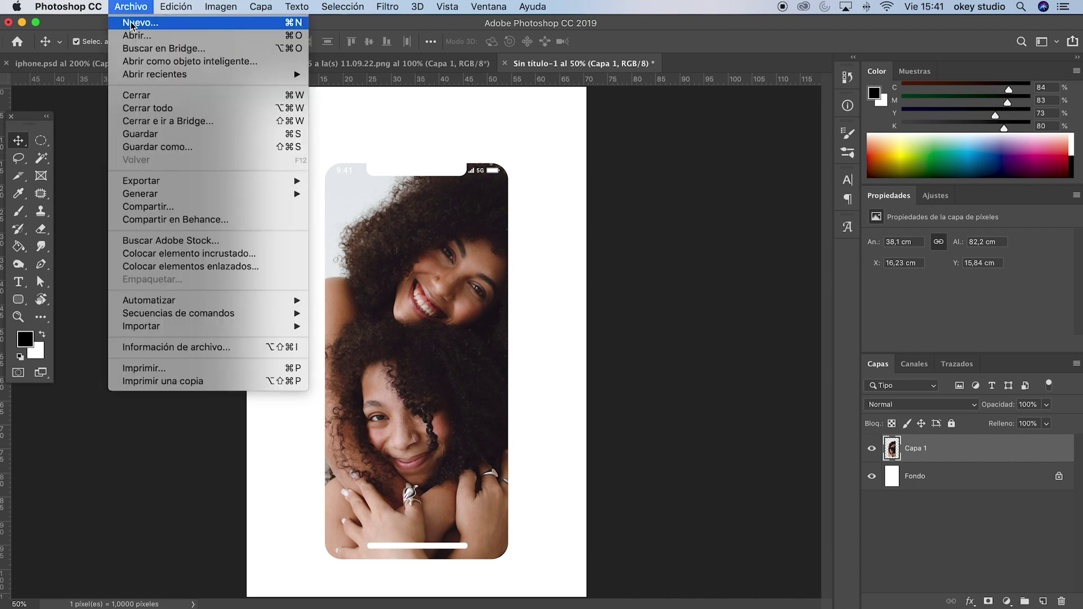
Create Sin título-2, a white 1920 × 1080 px landscape document
left_click(136, 23)
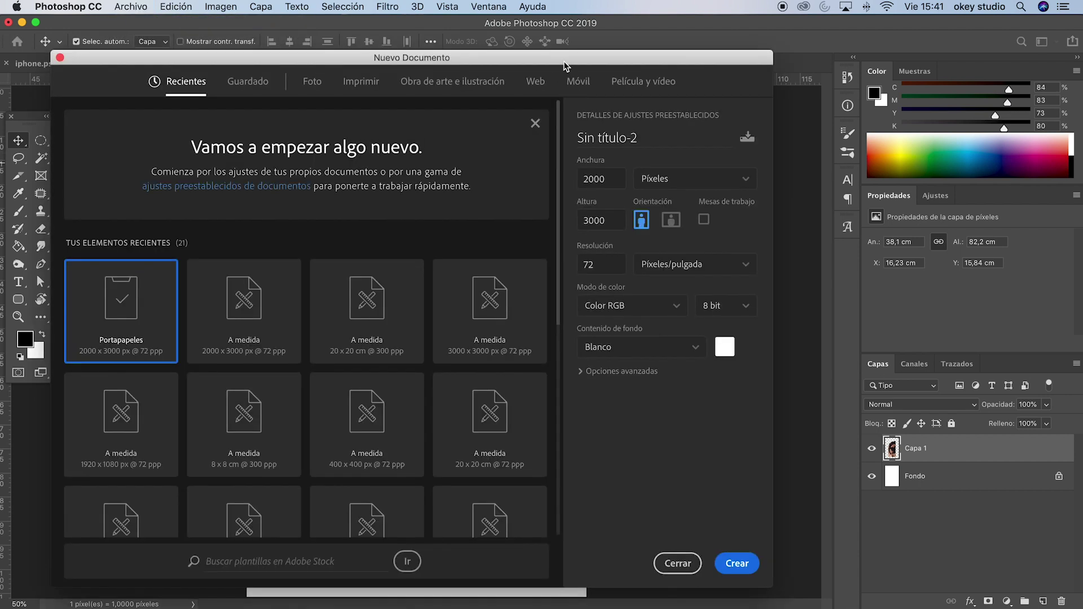
double_click(613, 188)
type("1920")
double_click(600, 219)
type("1")
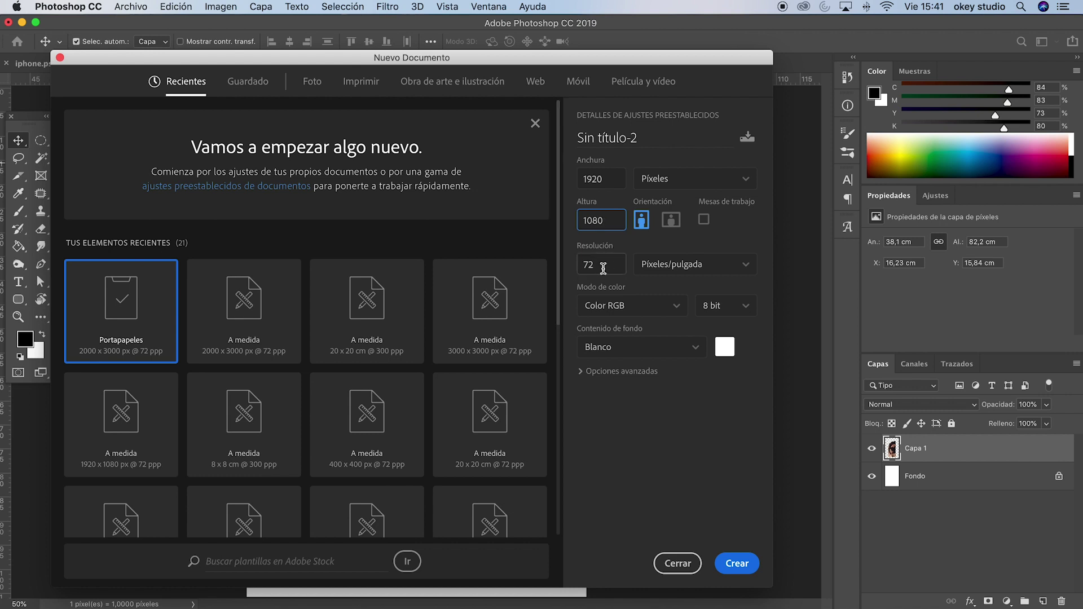
left_click(737, 565)
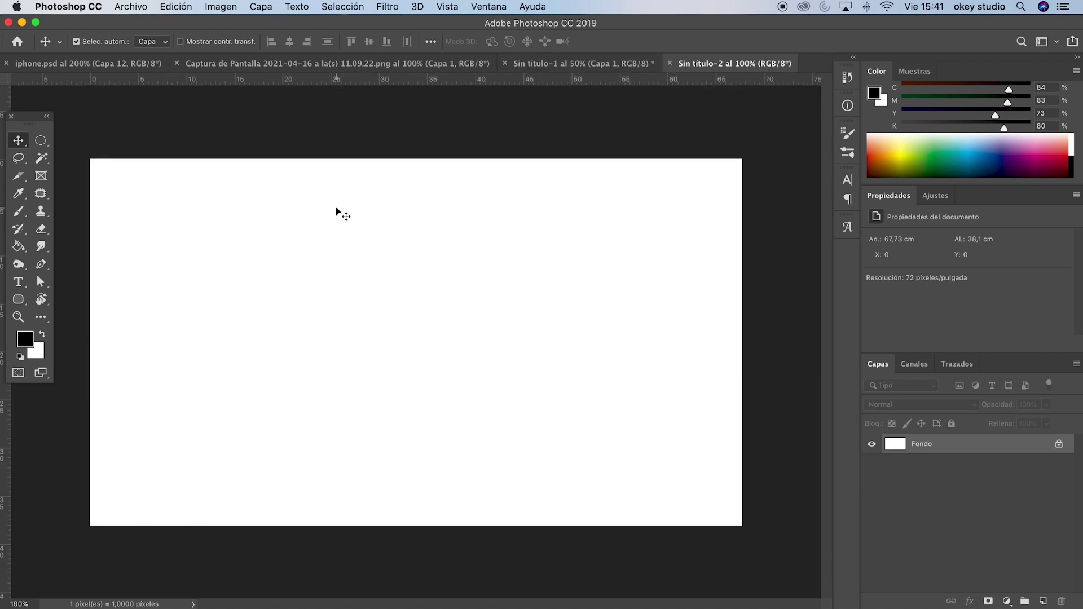
Copy the whole pink two-phone mockup and paste it into Sin título-2 as Capa 1
left_click(330, 64)
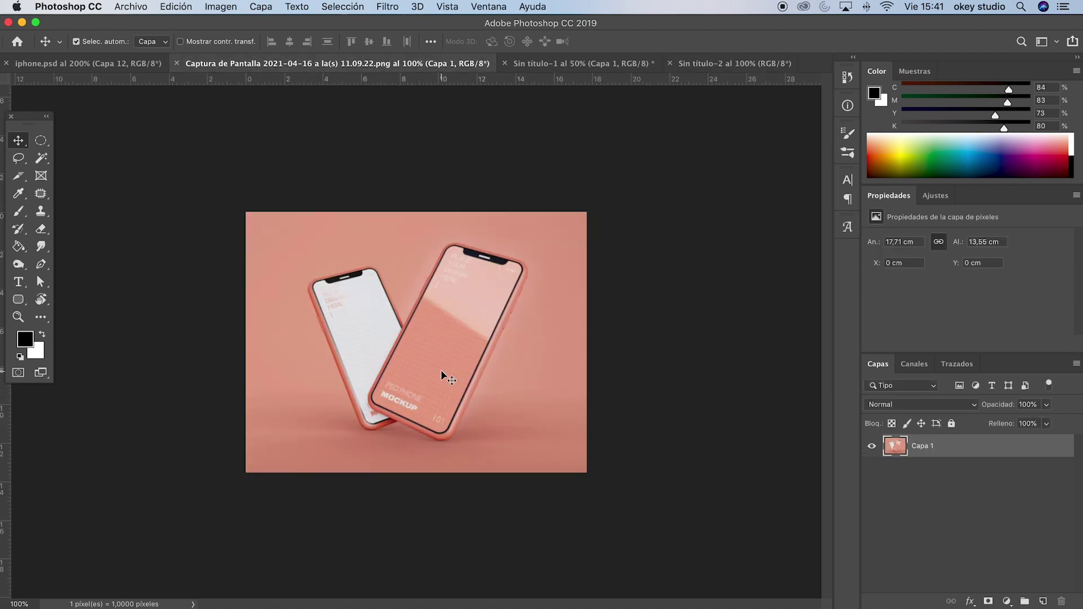
left_click(340, 6)
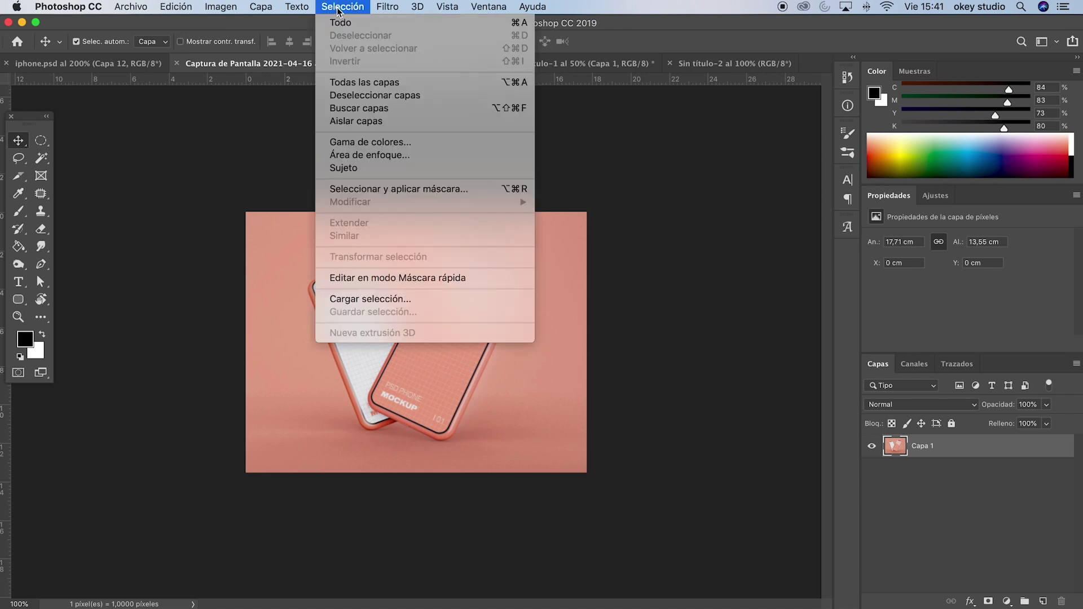
left_click(338, 23)
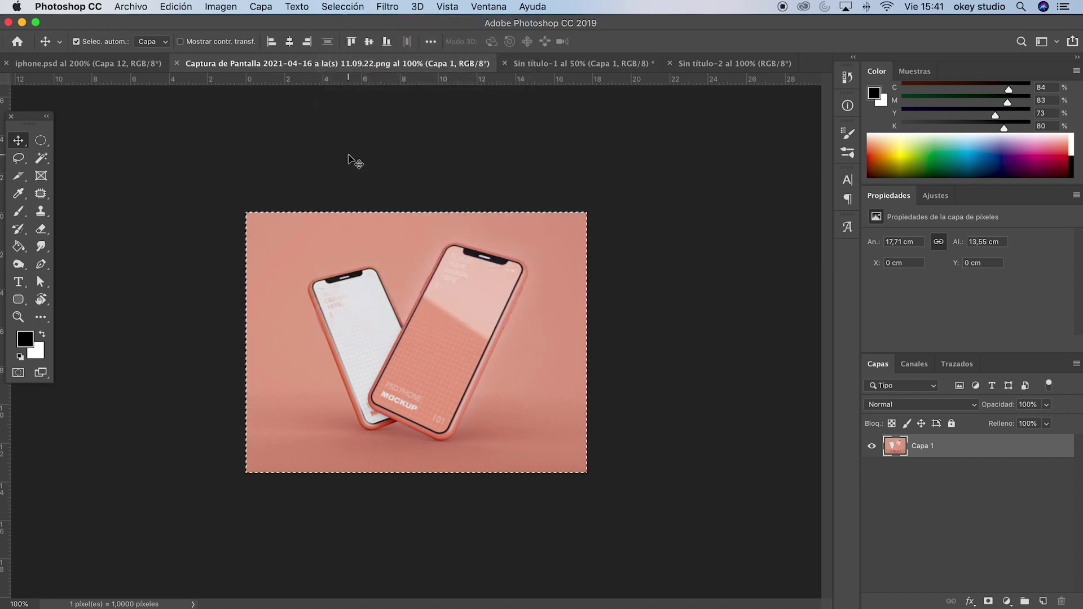
left_click(177, 8)
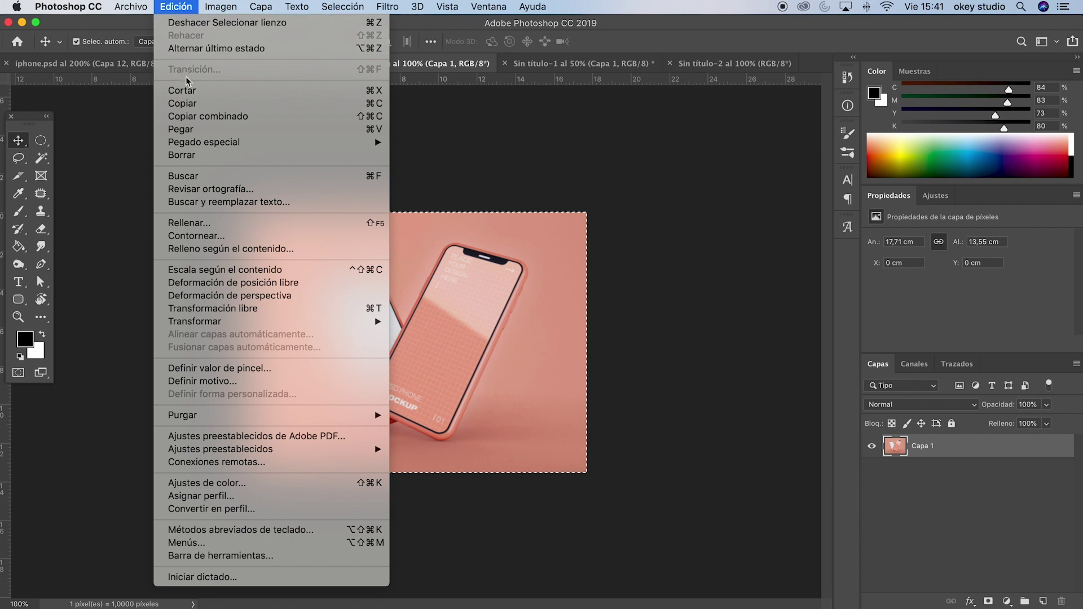
left_click(268, 101)
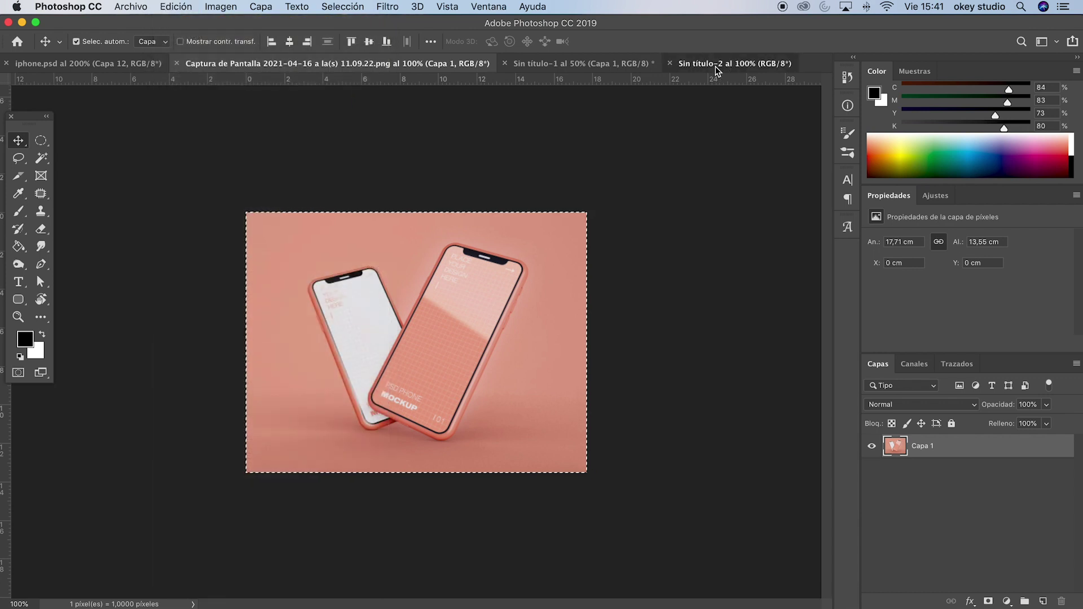
left_click(716, 64)
left_click(177, 8)
left_click(178, 7)
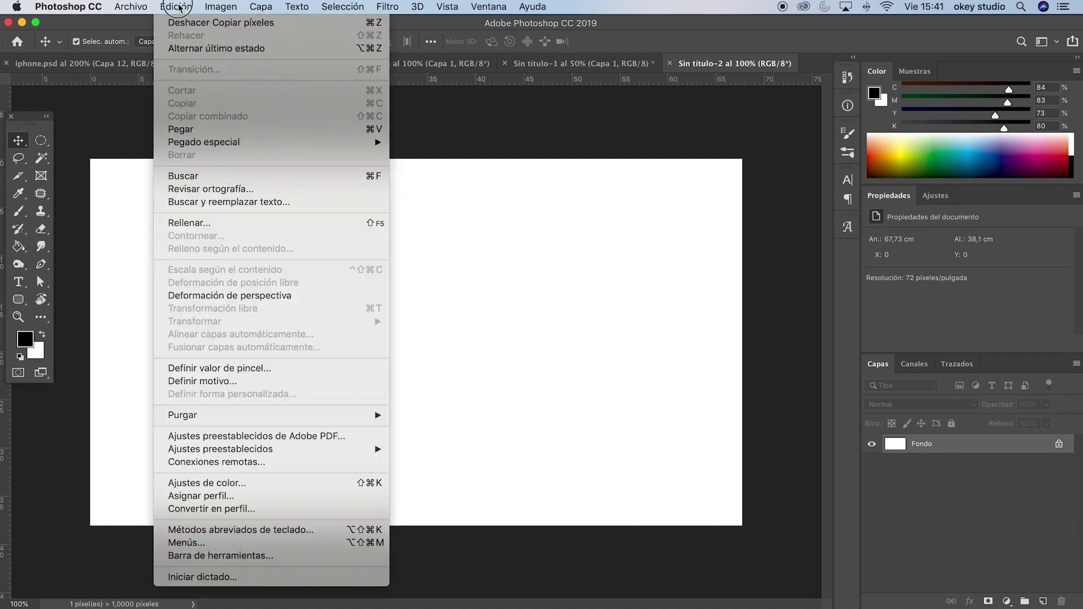
left_click(189, 130)
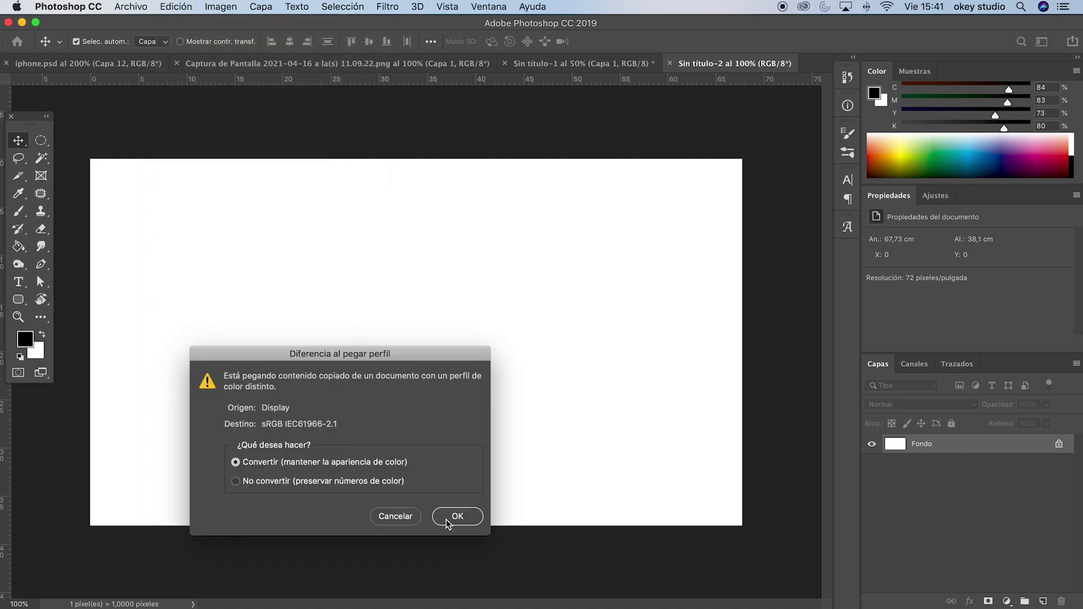
left_click(447, 518)
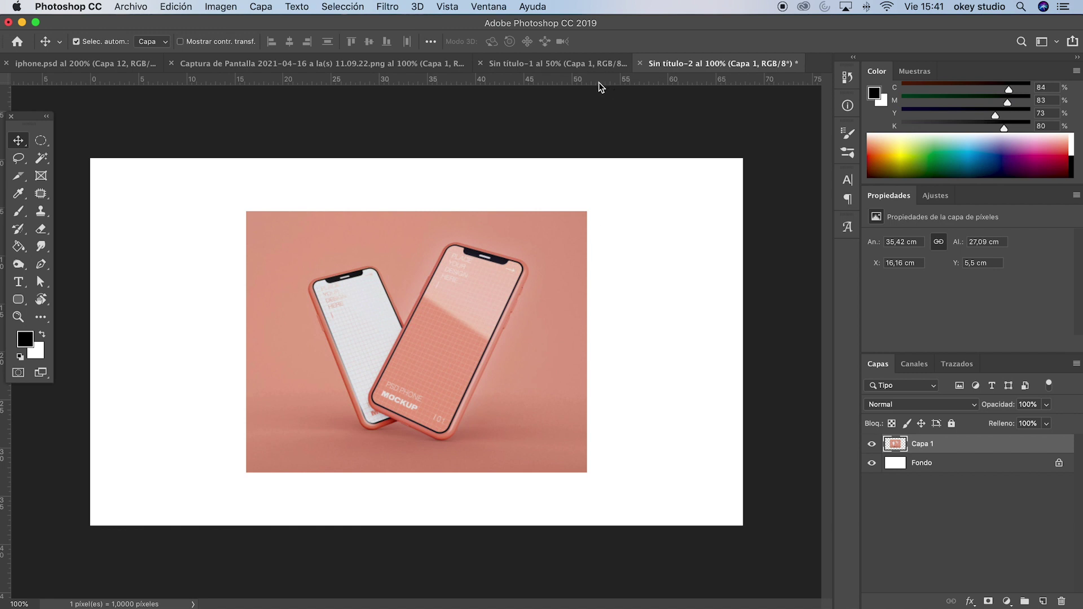
Drag the merged phone-screen layer from Sin título-1 into Sin título-2 as Capa 2
left_click(555, 64)
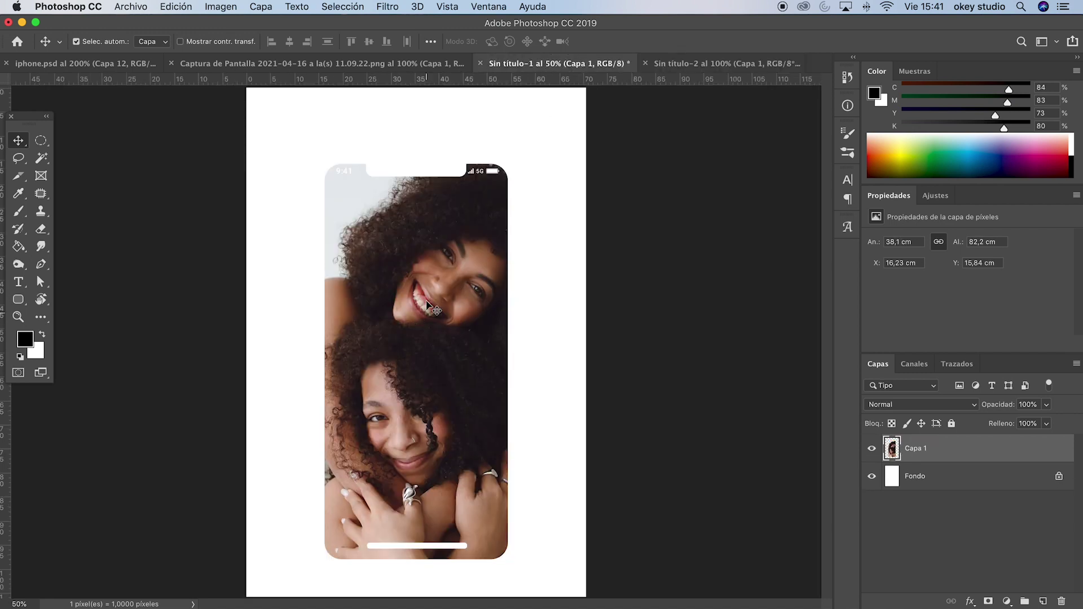
left_click_drag(402, 333, 702, 82)
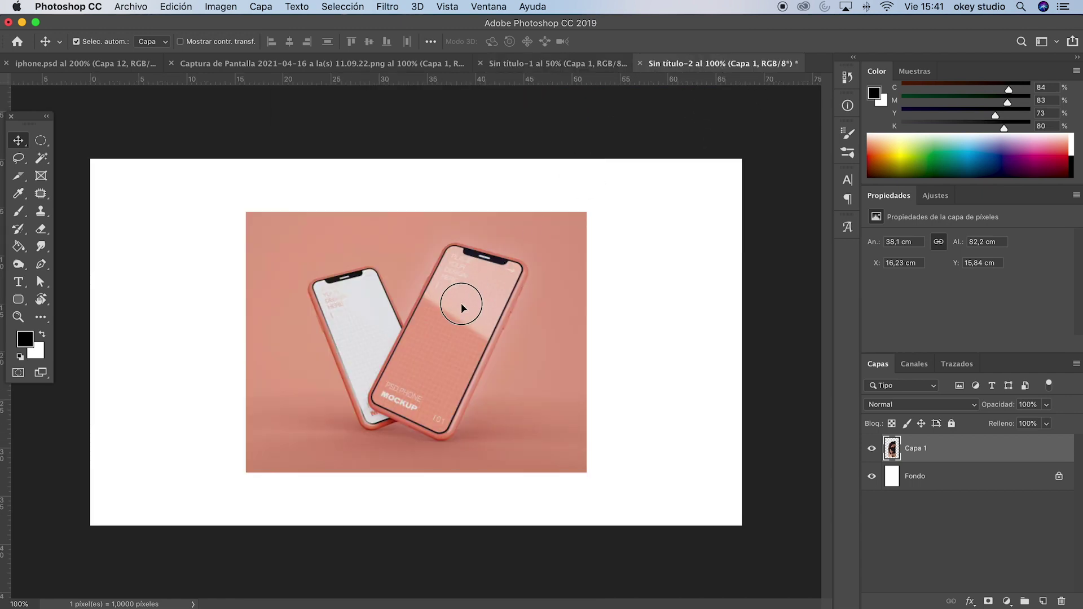
left_click_drag(703, 82, 460, 303)
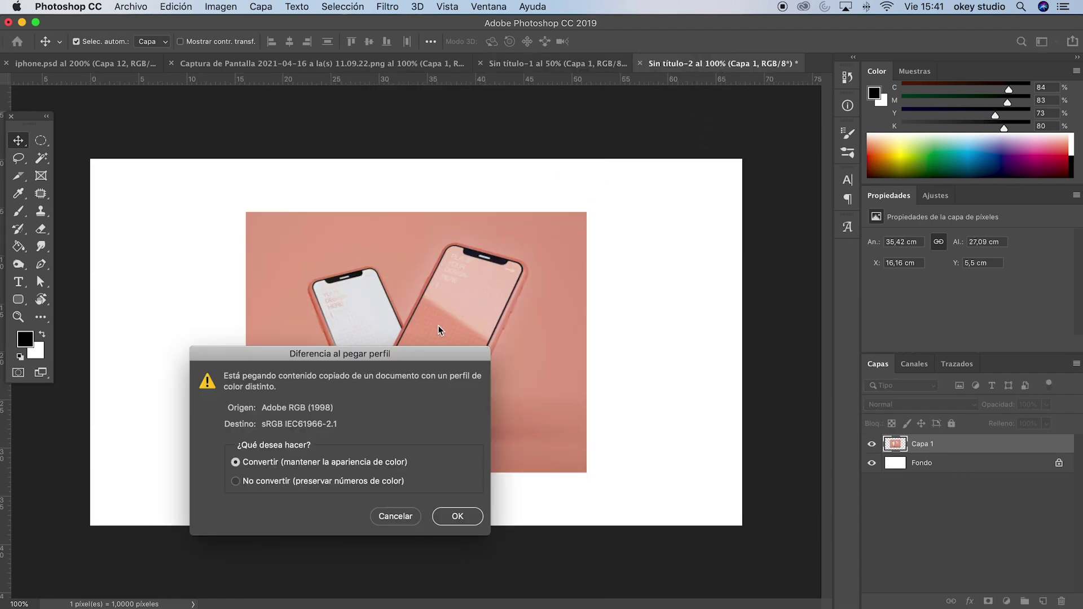
left_click(451, 523)
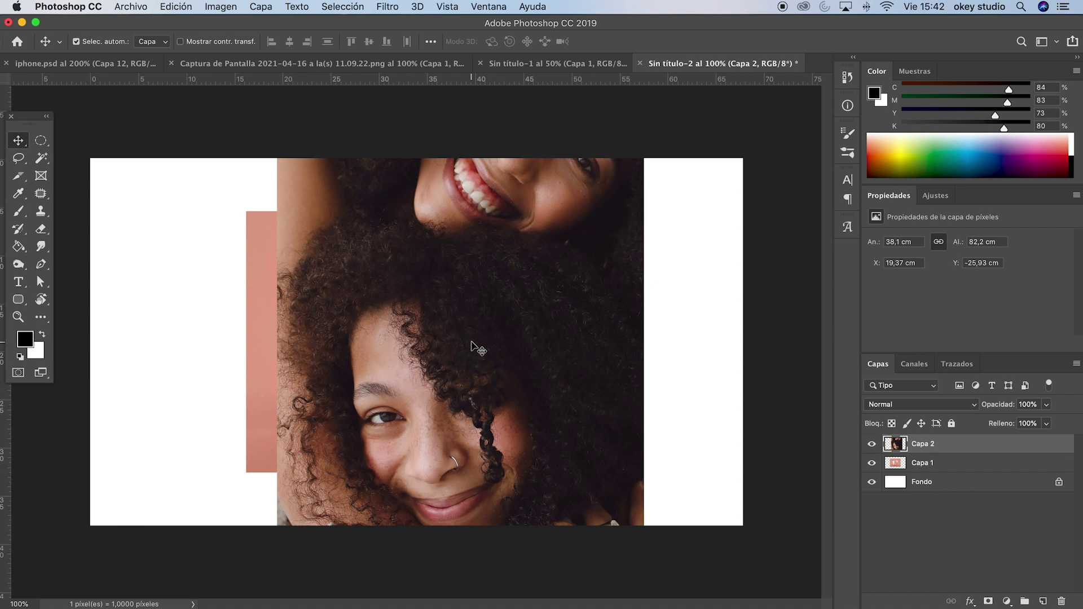
Scale phone-screen Capa 2 to about 31% and move it over the pink photo's right side
left_click(176, 7)
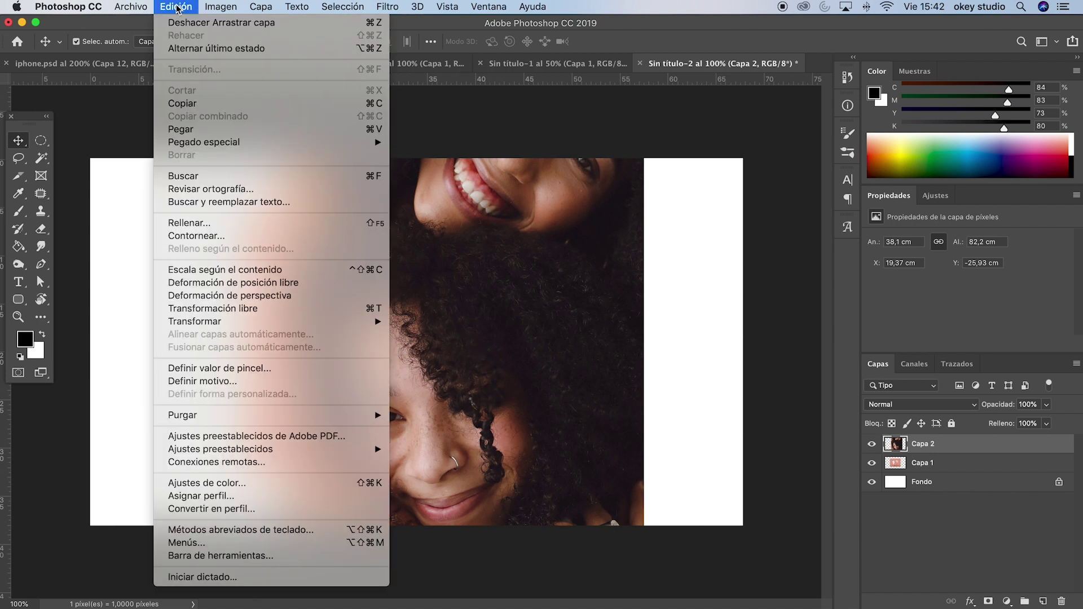
mouse_move(239, 322)
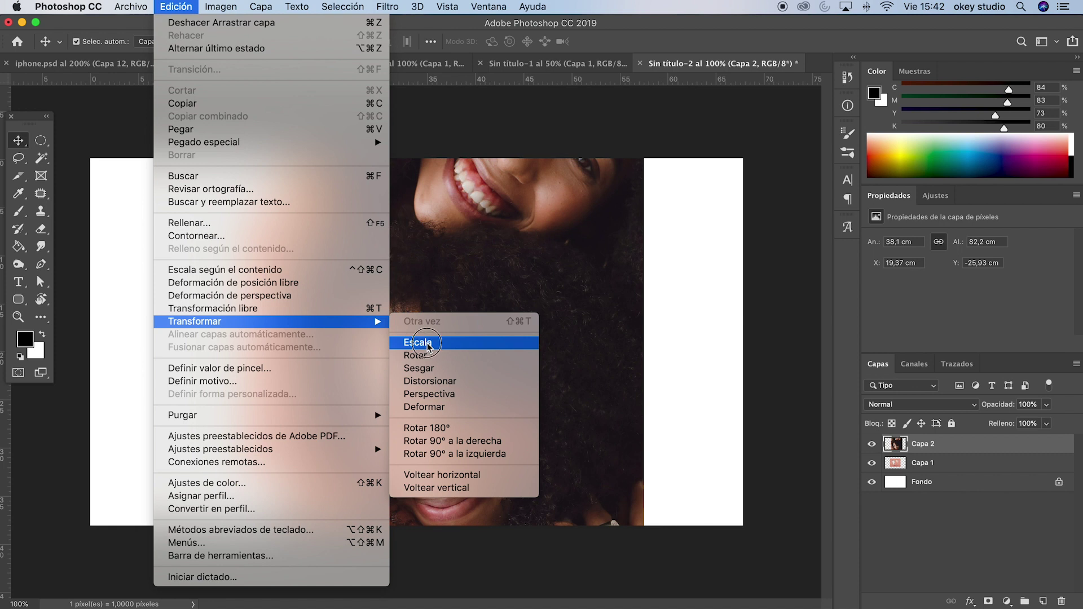
left_click(428, 344)
left_click_drag(275, 305, 520, 318)
left_click_drag(571, 277, 540, 306)
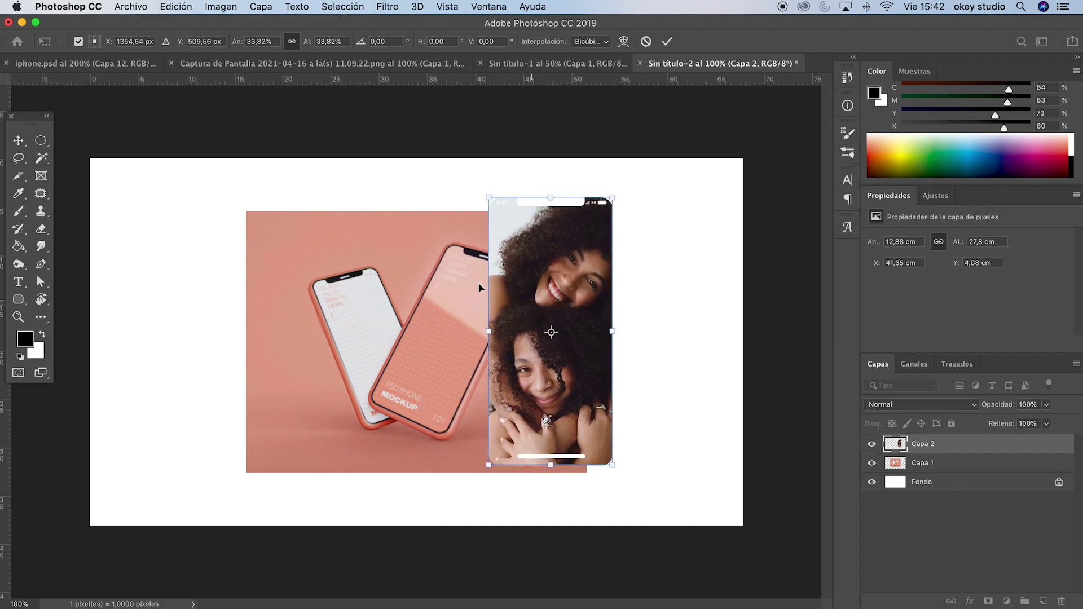
left_click_drag(490, 331, 501, 331)
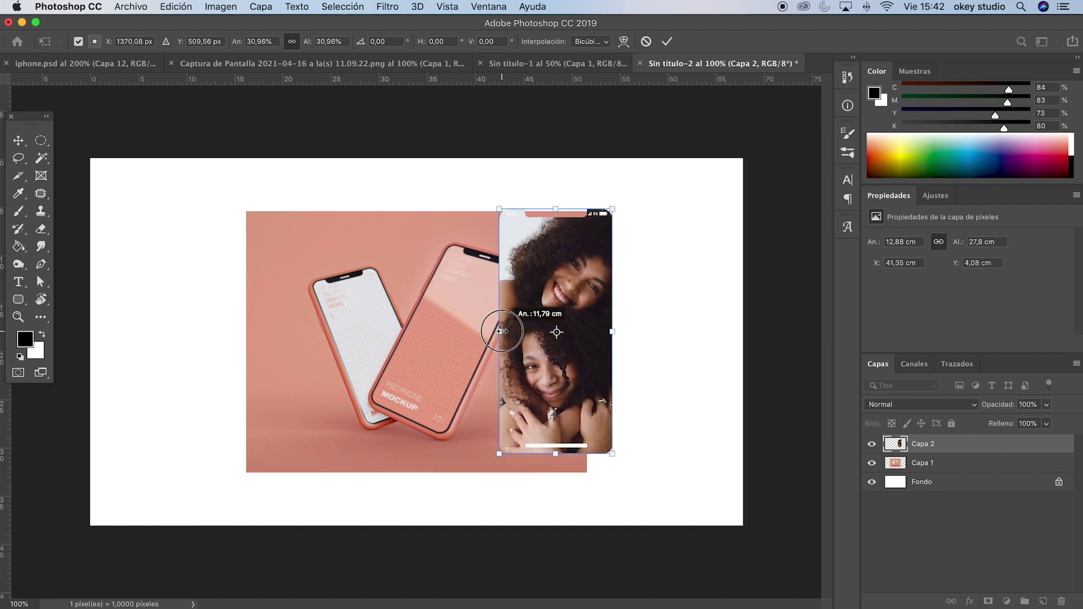
left_click_drag(536, 296, 492, 306)
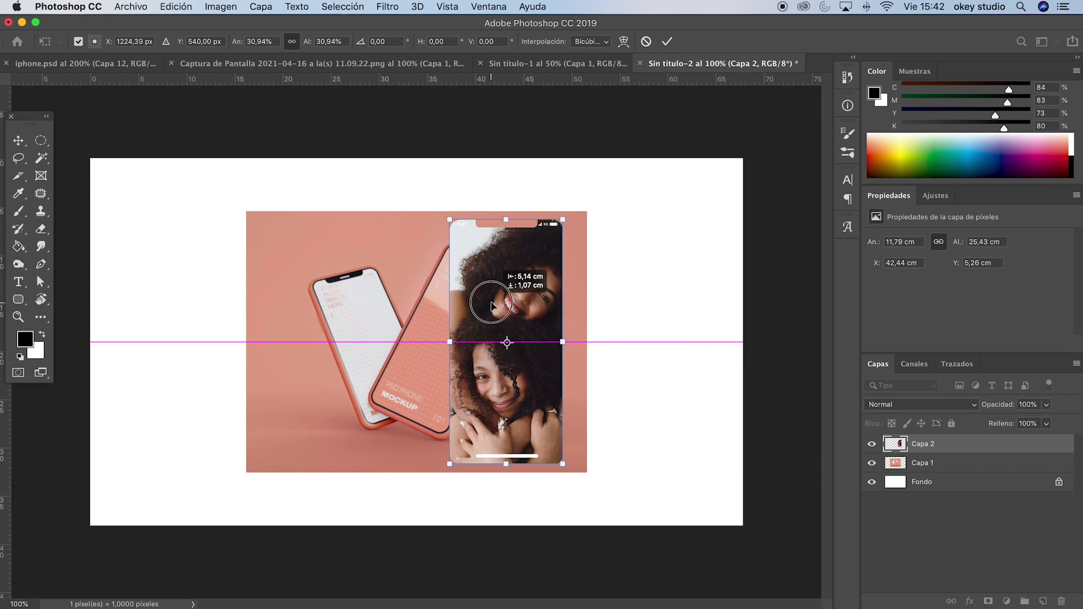
key("Return")
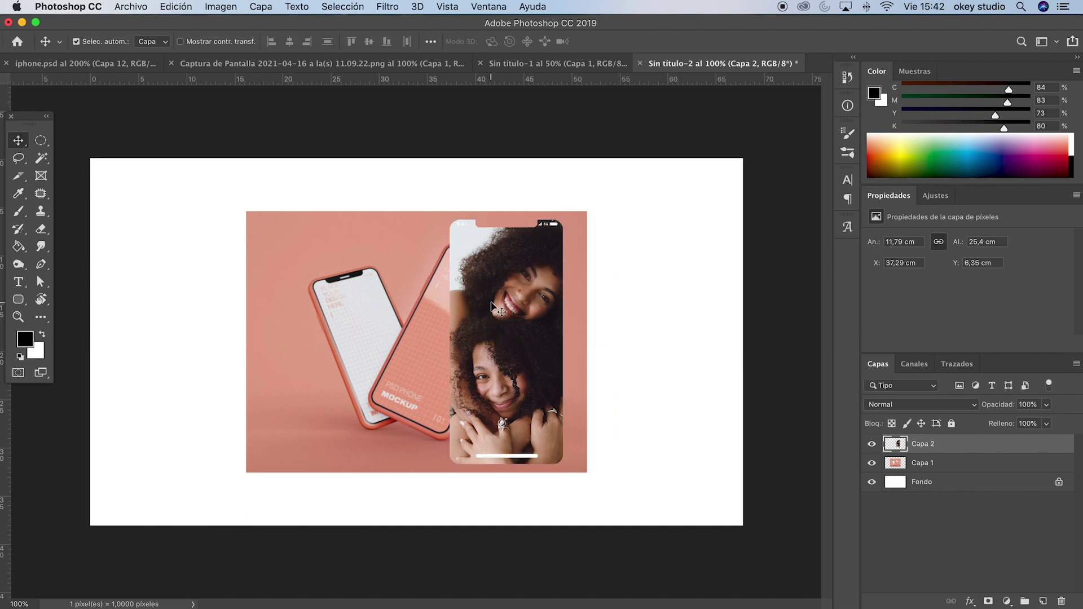
left_click_drag(466, 229, 489, 247)
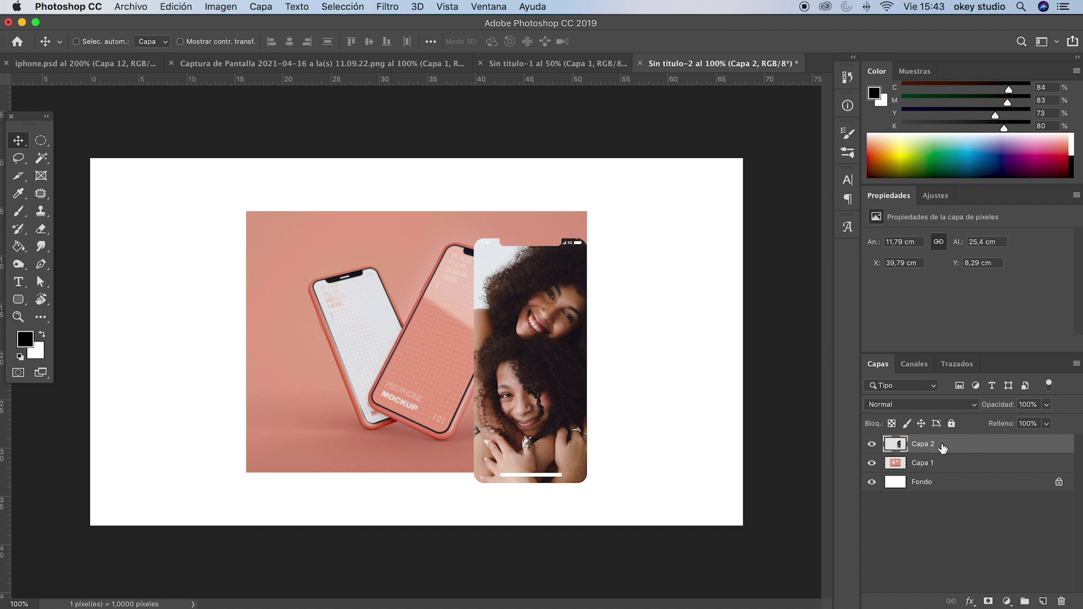
Duplicate Capa 2 and move the copy over the pink photo's left side
key("super+j")
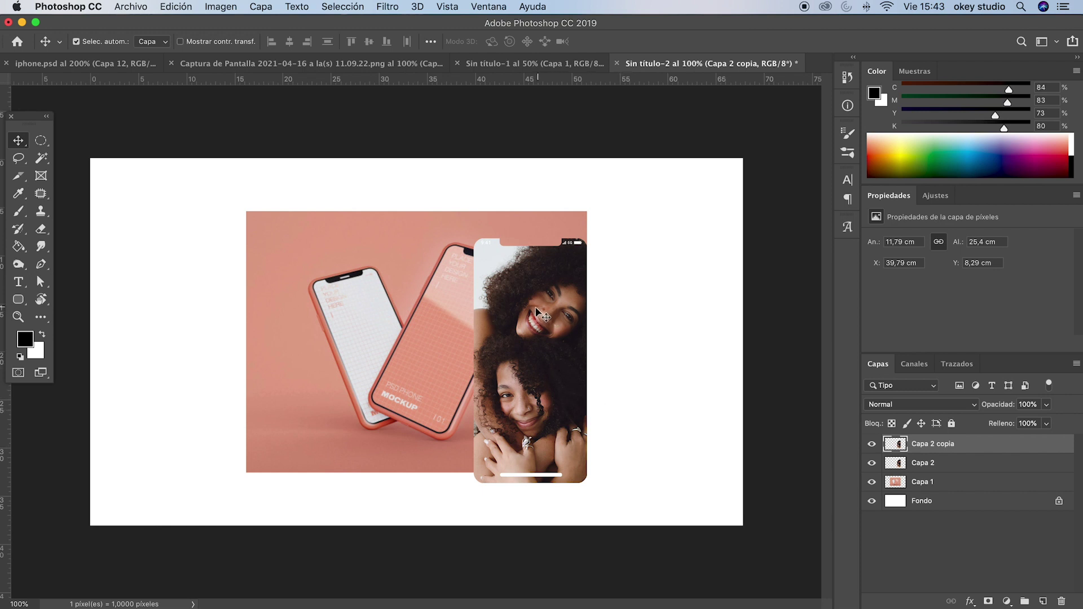
left_click_drag(531, 302, 279, 286)
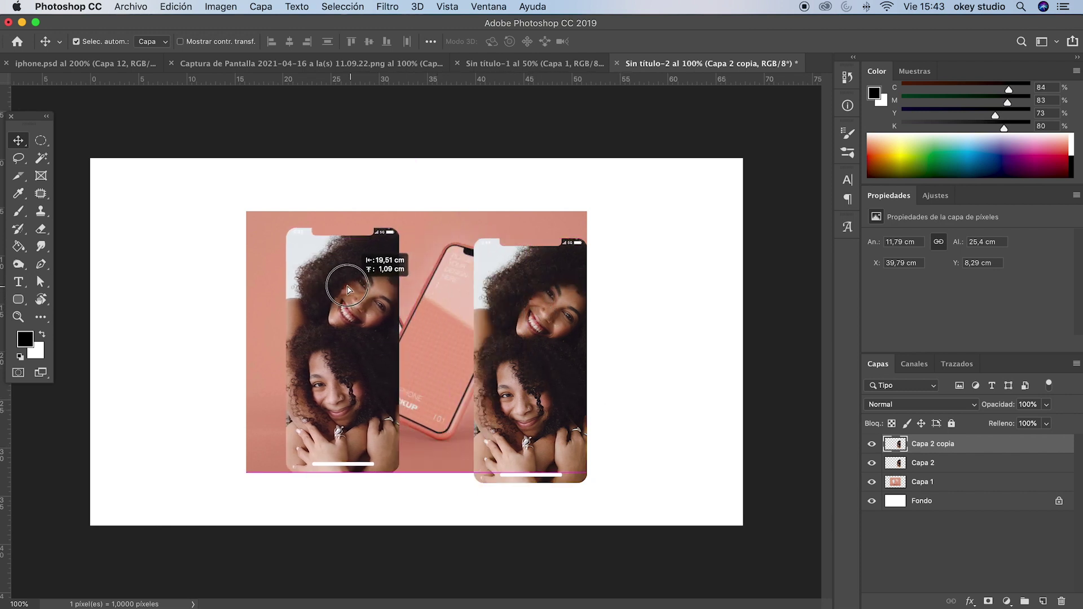
left_click_drag(280, 286, 250, 286)
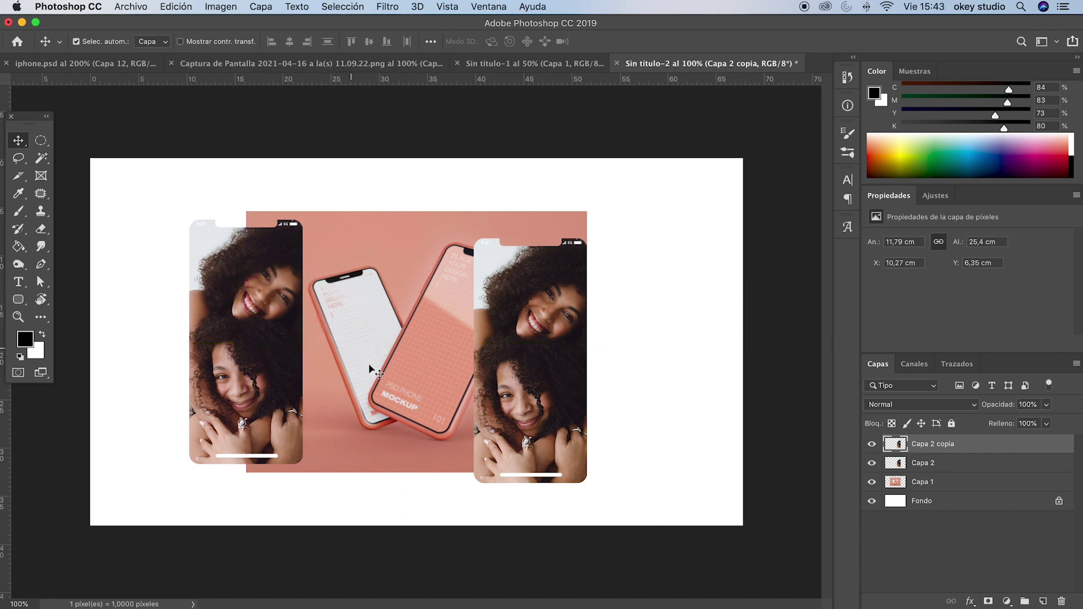
left_click(522, 316)
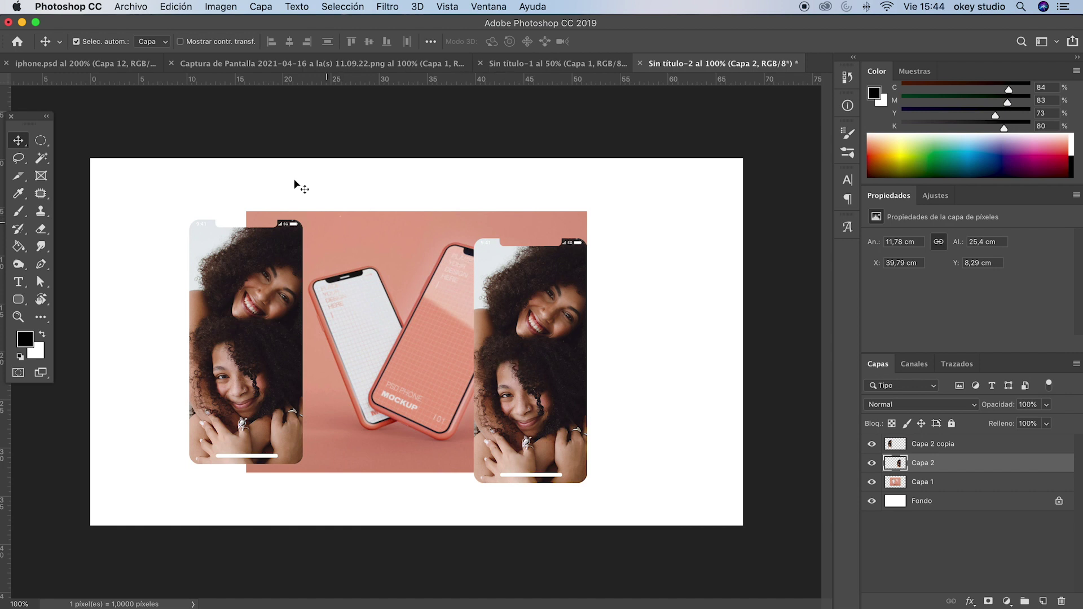
left_click(176, 6)
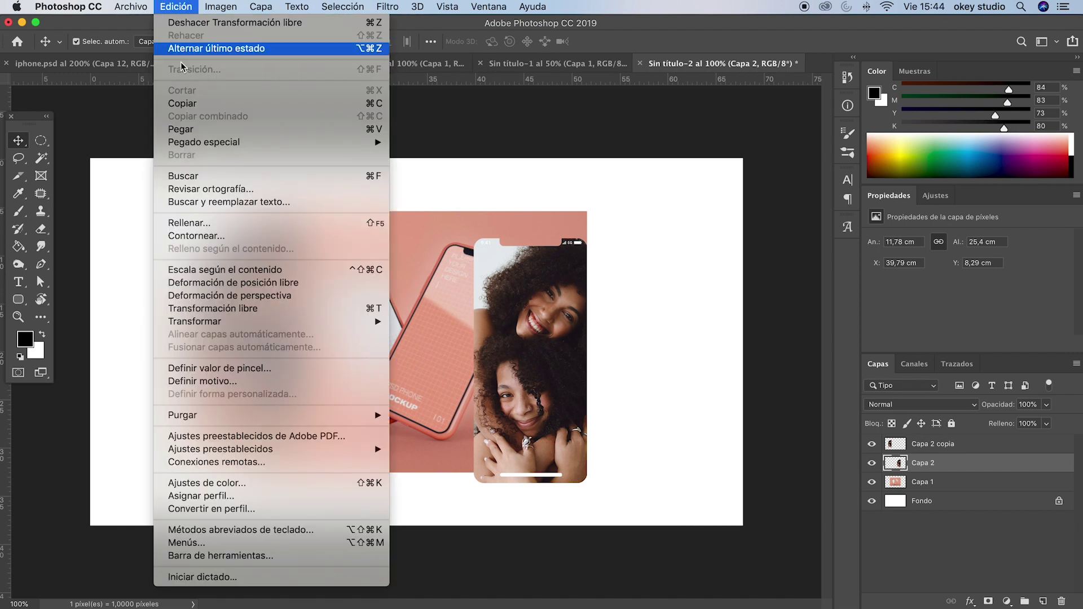
mouse_move(195, 321)
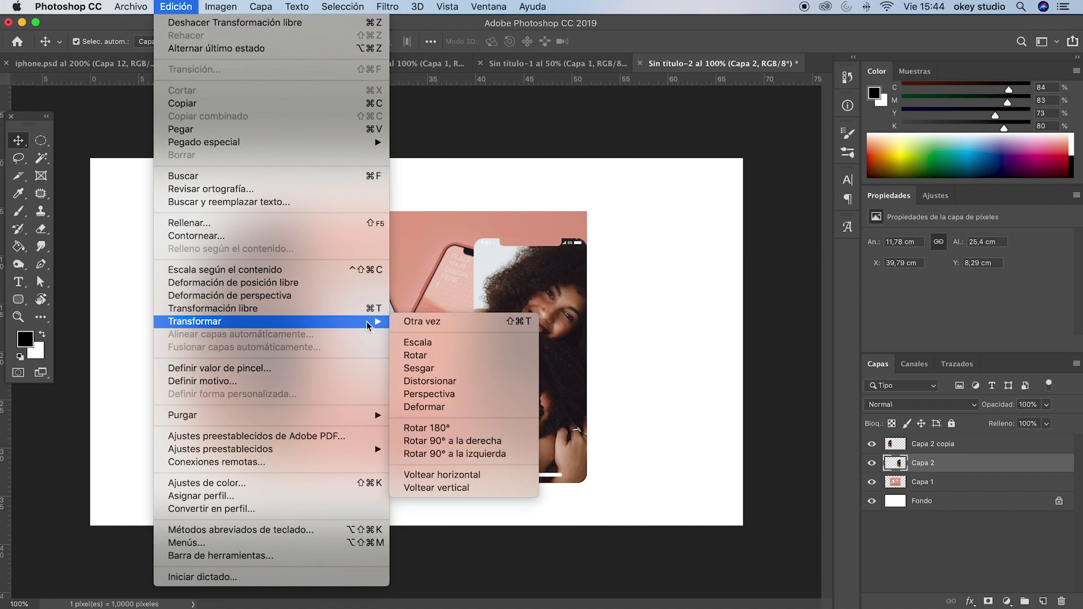
Distort the photo, dragging its four corners roughly onto the right phone's tilted screen
left_click(455, 383)
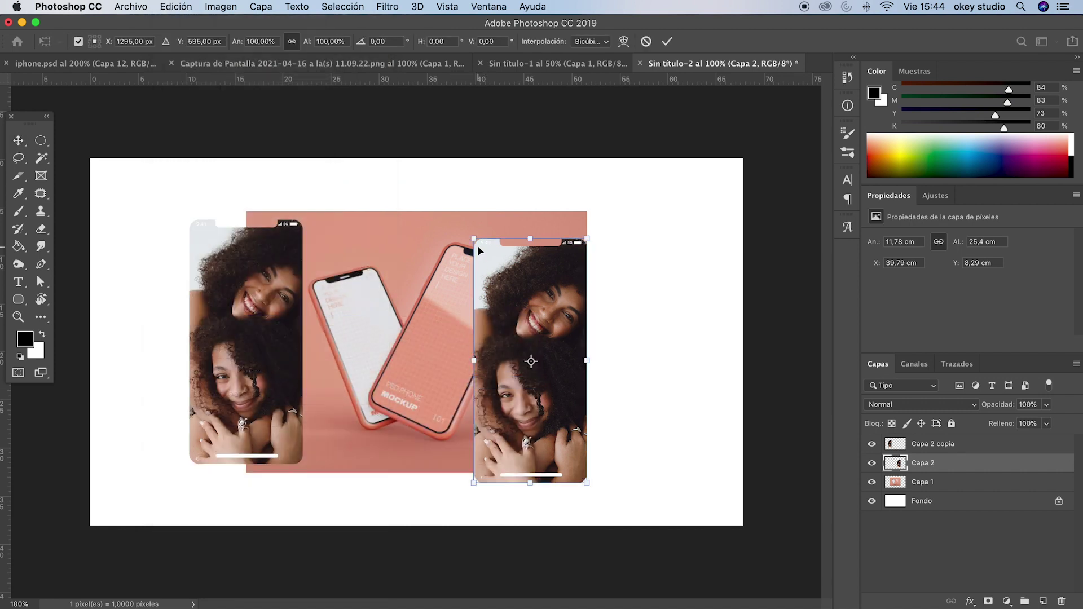
left_click_drag(476, 242, 443, 247)
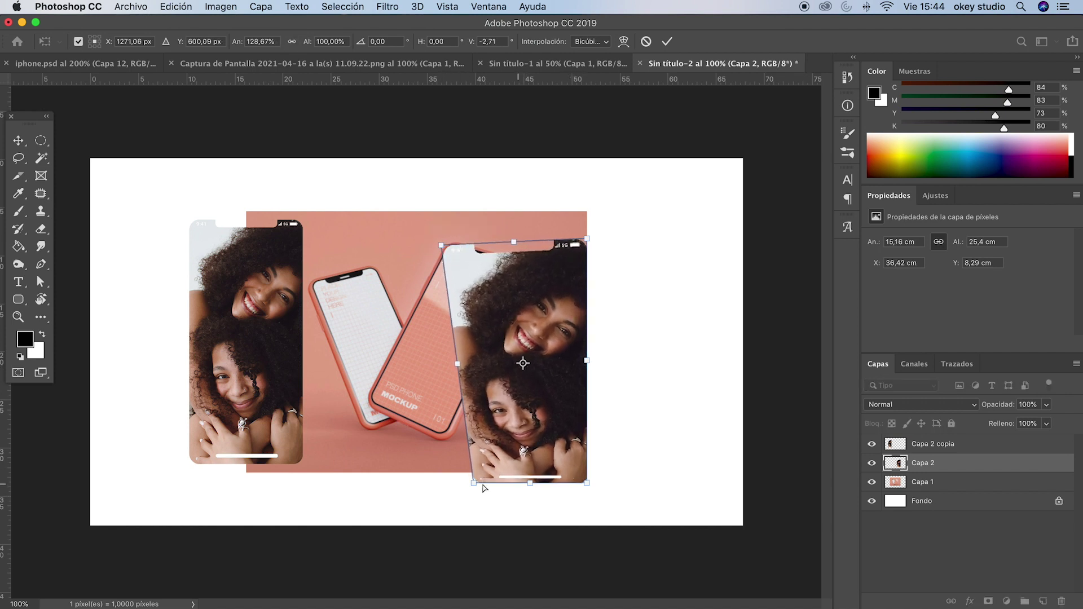
left_click_drag(474, 484, 367, 403)
left_click_drag(586, 484, 443, 435)
left_click_drag(589, 243, 527, 271)
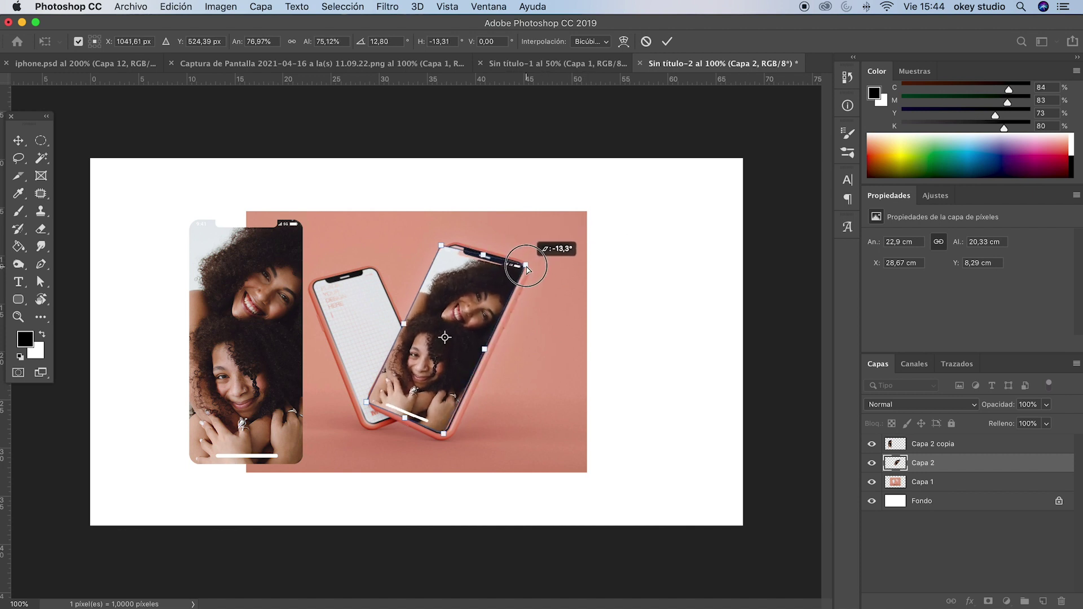
Fine-tune each corner onto the right screen's corners, apply, and select Capa 2 copia
left_click_drag(528, 271, 527, 265)
left_click_drag(441, 249, 449, 246)
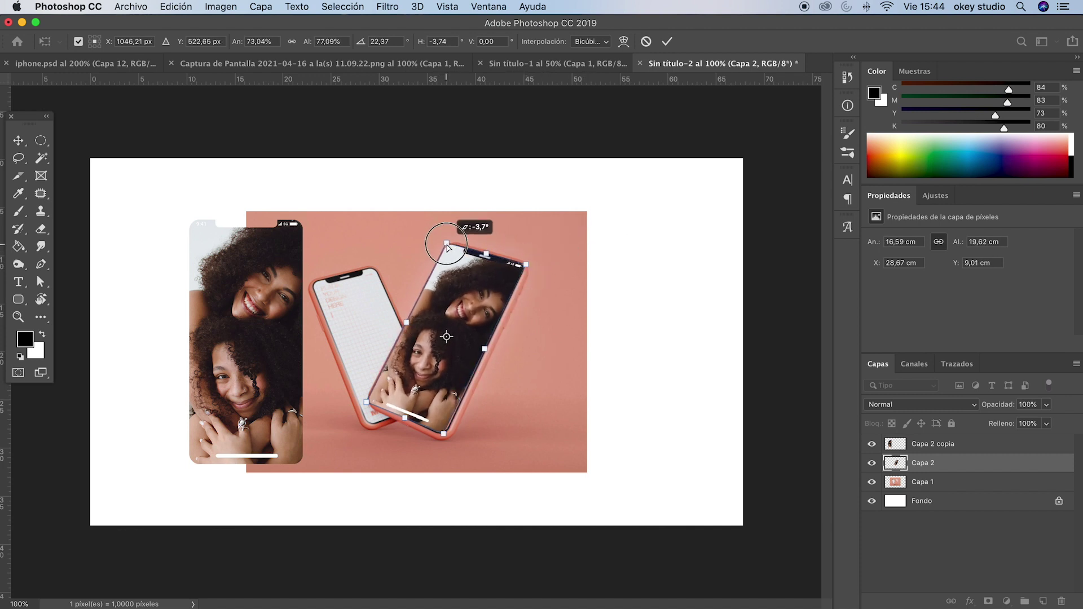
left_click_drag(448, 246, 448, 244)
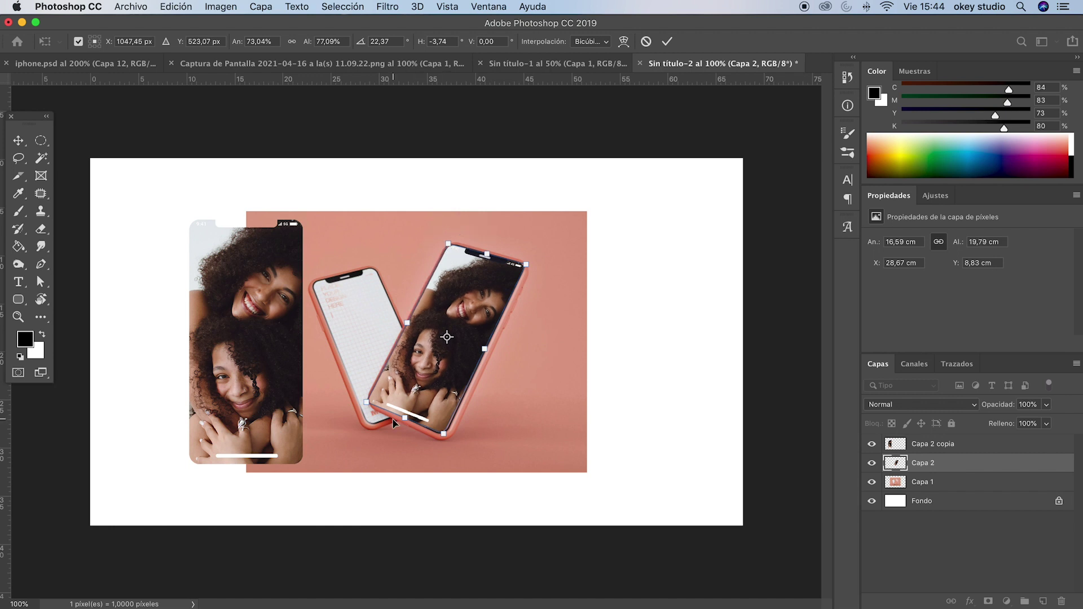
left_click_drag(370, 407, 370, 400)
left_click_drag(446, 437, 446, 439)
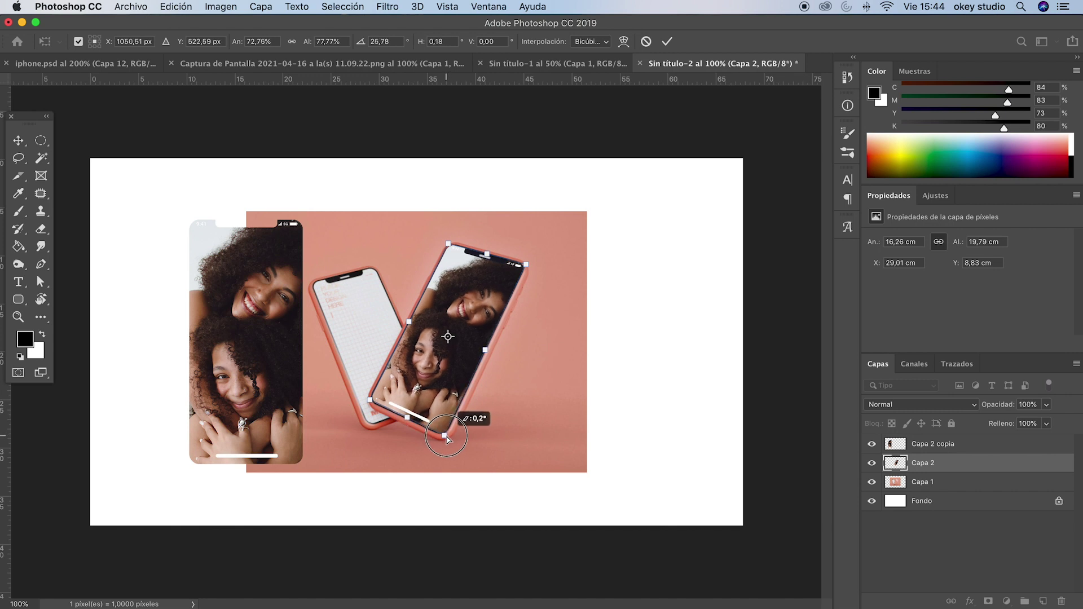
left_click_drag(446, 439, 445, 436)
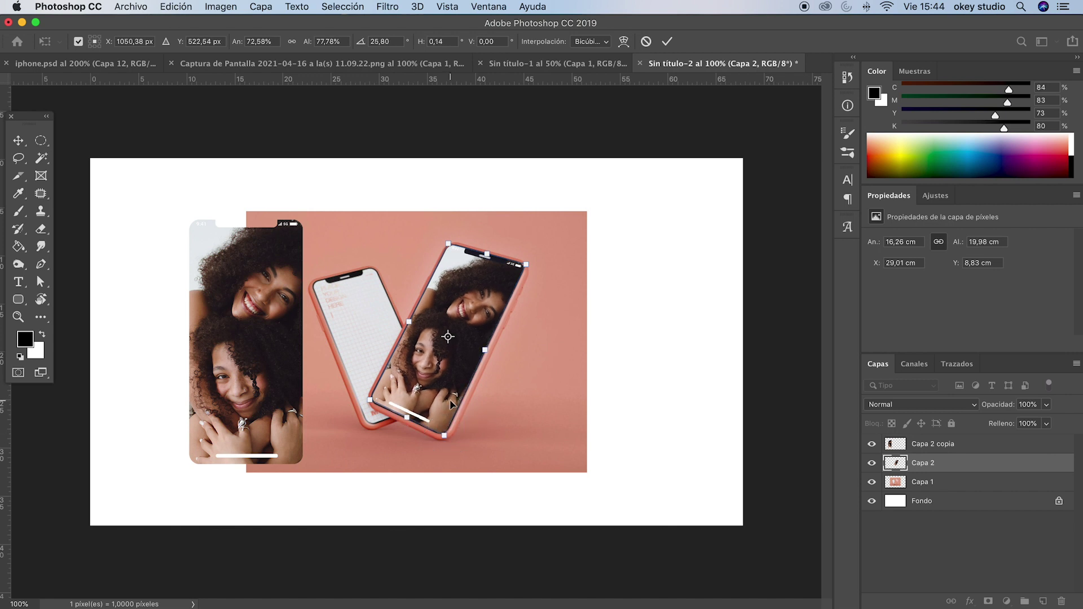
key("Return")
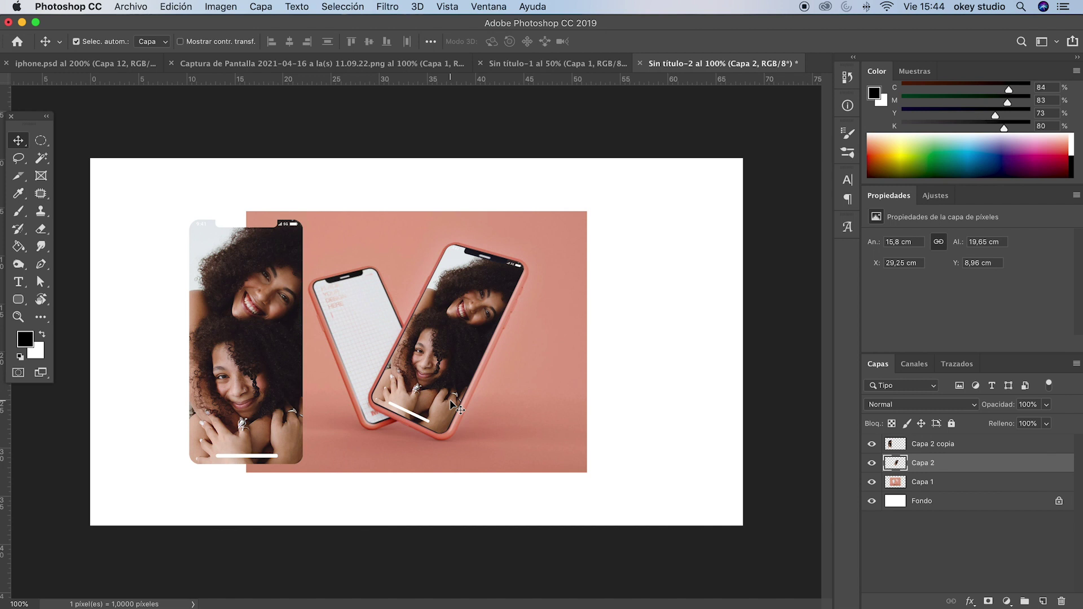
left_click(935, 449)
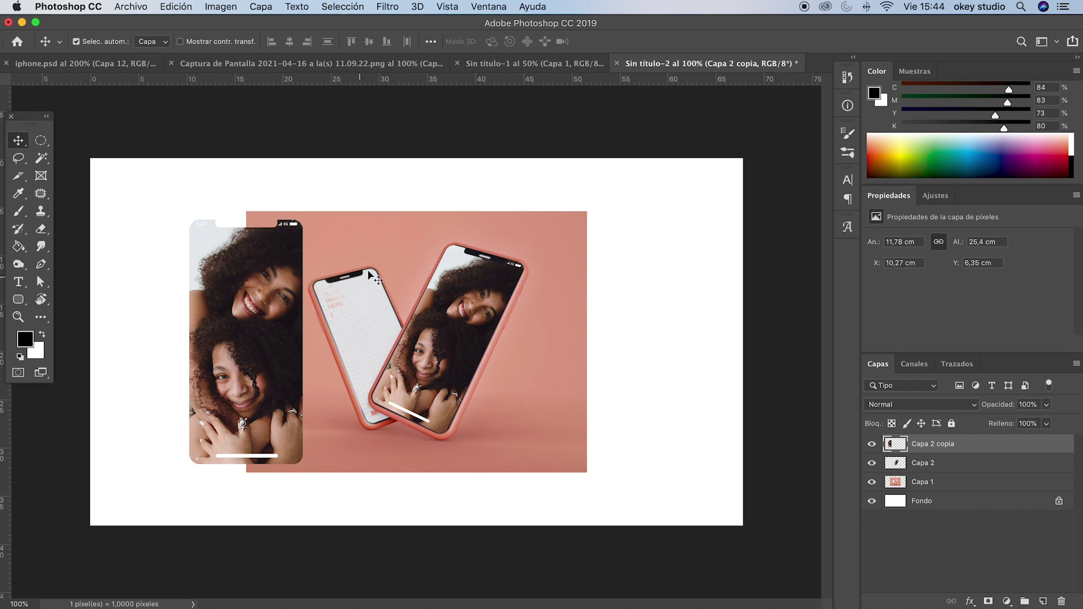
Distort the photo copy, moving its four corners onto the left phone's screen
left_click(176, 7)
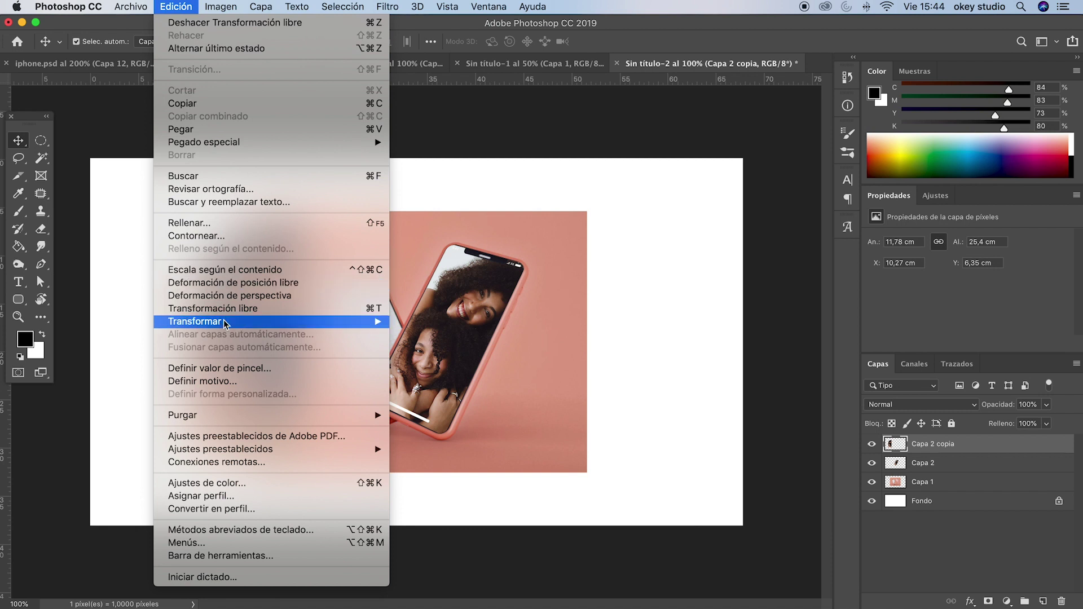
mouse_move(194, 322)
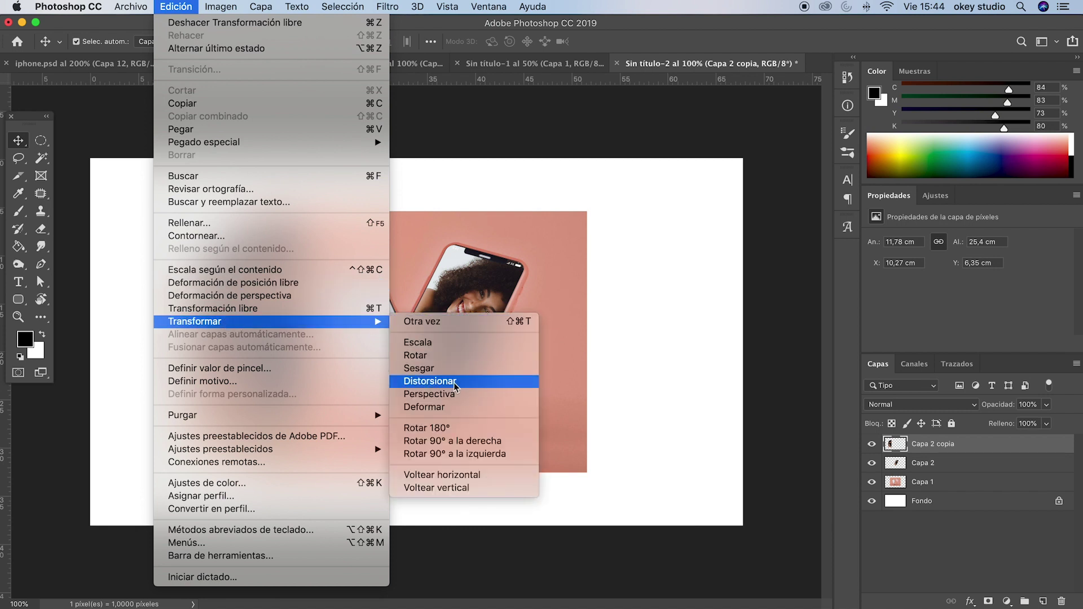
left_click(453, 382)
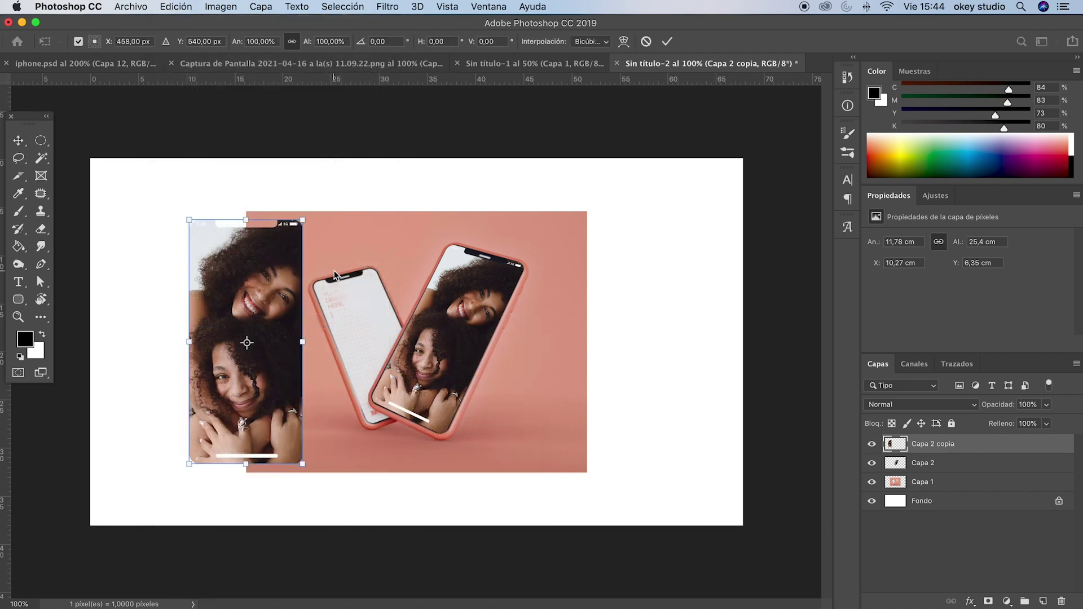
left_click_drag(303, 221, 379, 271)
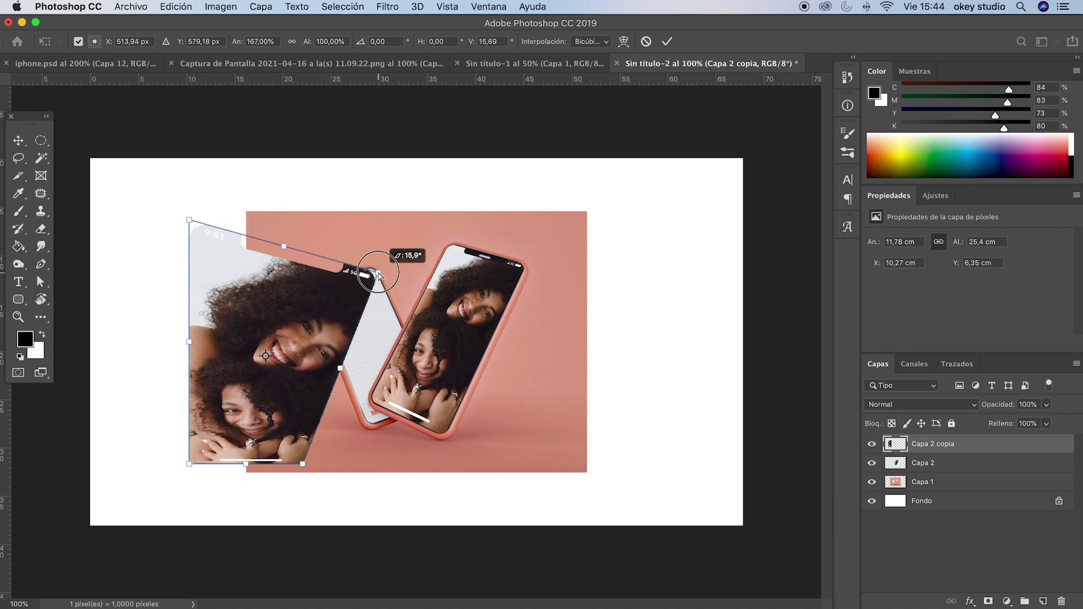
left_click_drag(190, 220, 310, 288)
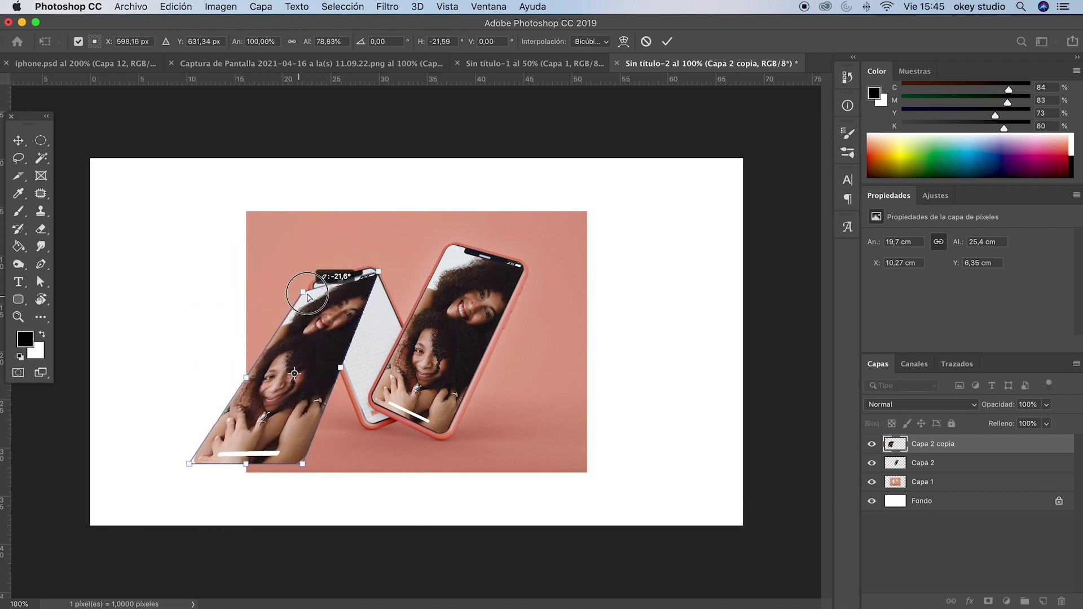
left_click_drag(303, 464, 440, 413)
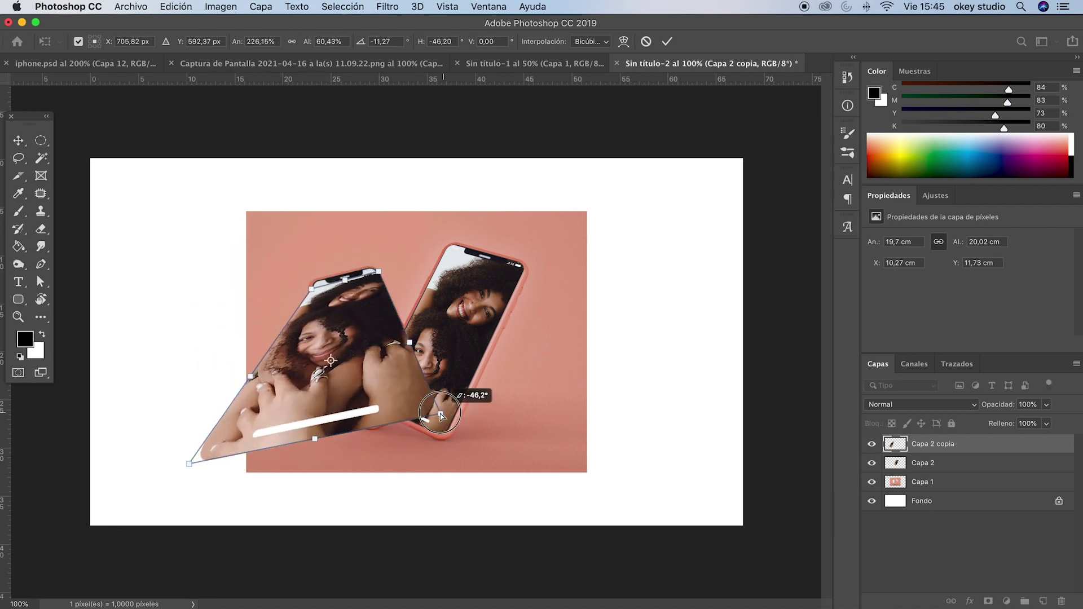
left_click_drag(184, 466, 368, 428)
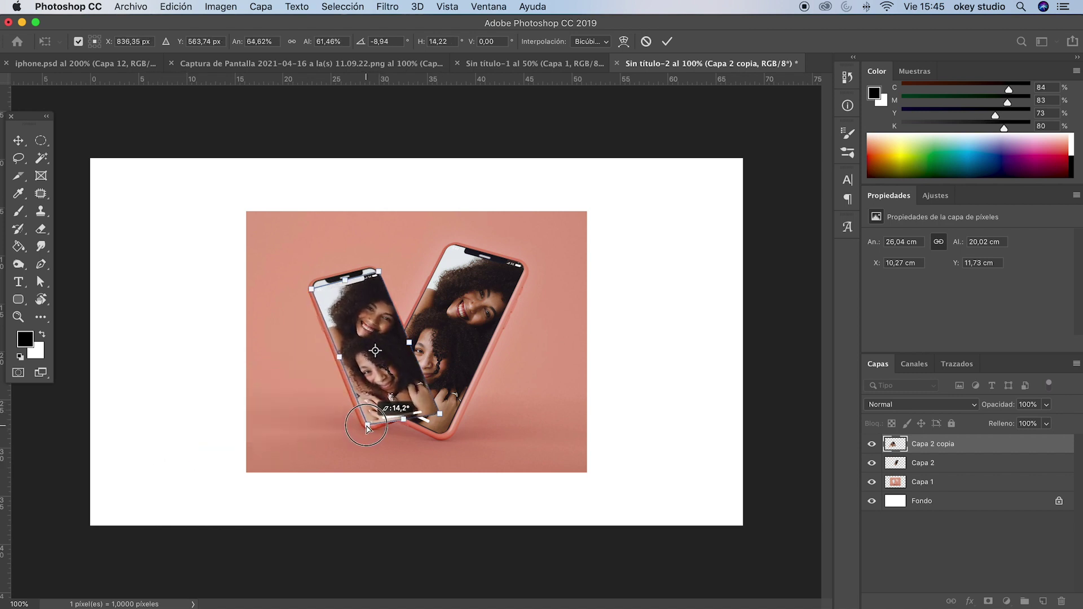
Fine-tune the copy's corners to the left screen's edges and apply the distortion
left_click_drag(368, 427, 367, 425)
left_click_drag(312, 290, 310, 284)
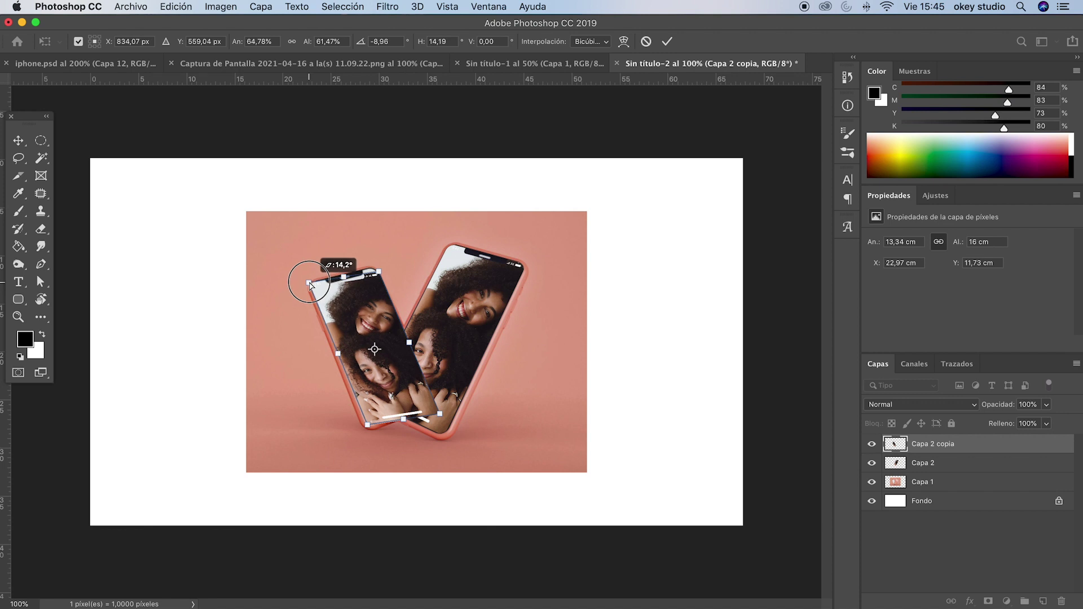
left_click_drag(379, 275, 377, 268)
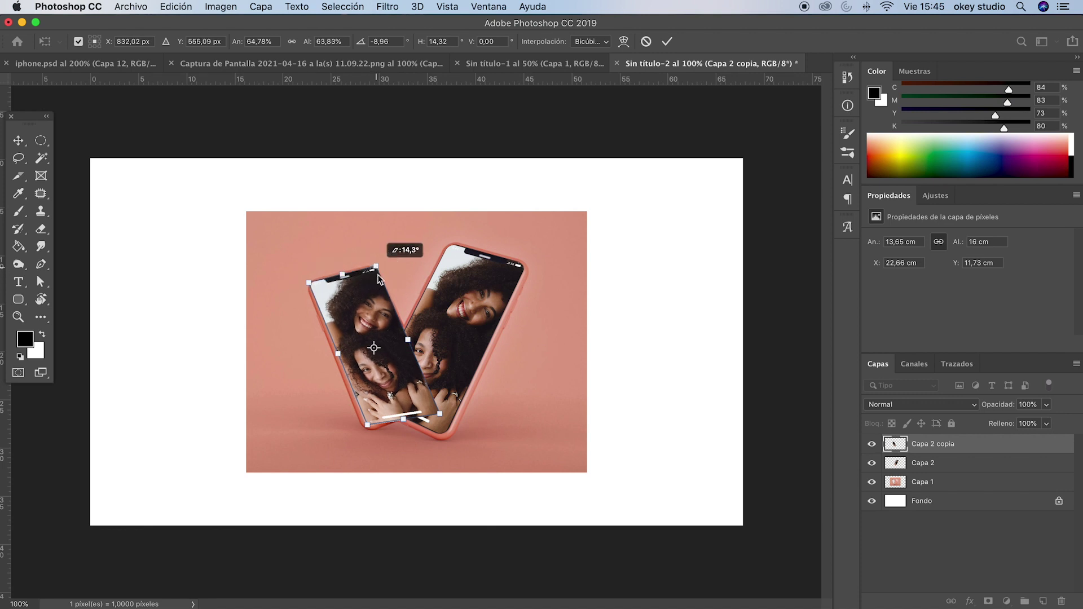
left_click_drag(439, 414, 433, 402)
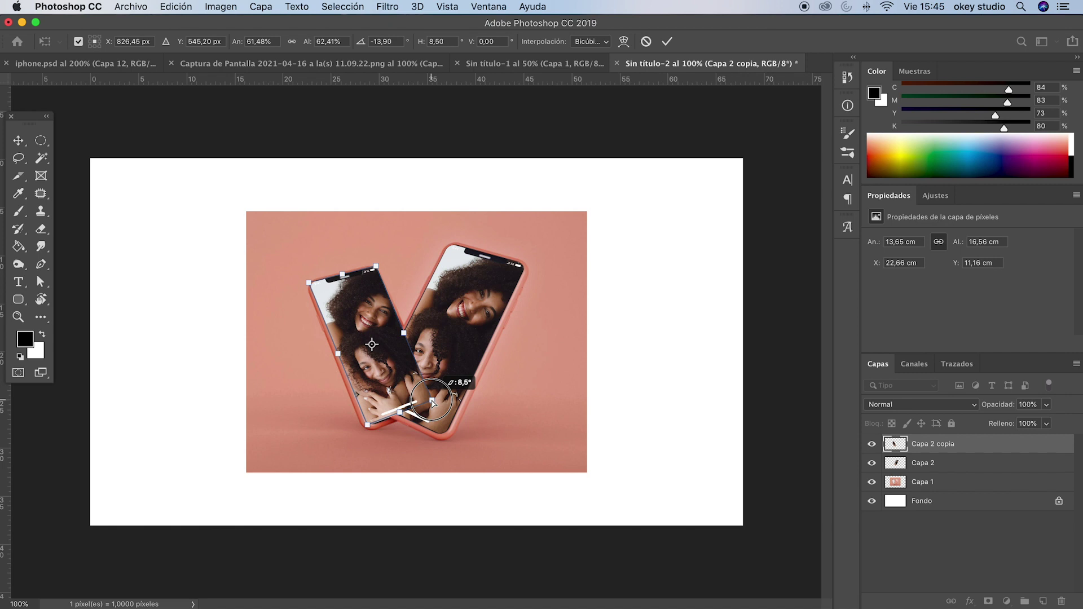
left_click_drag(433, 402, 434, 403)
key("Return")
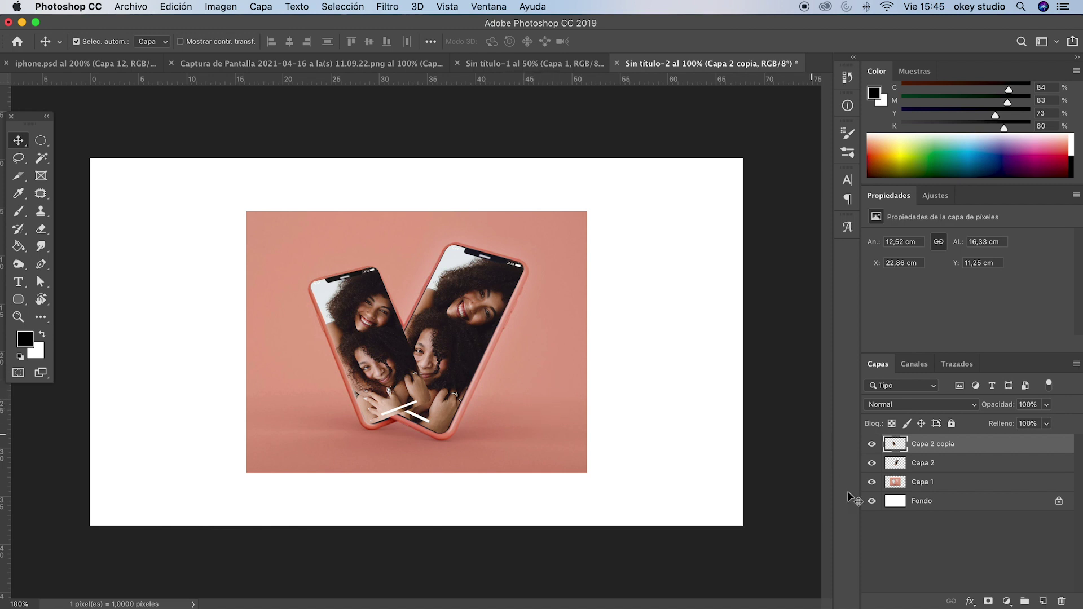
Delete the pink phone mockup layer Capa 1
left_click(922, 482)
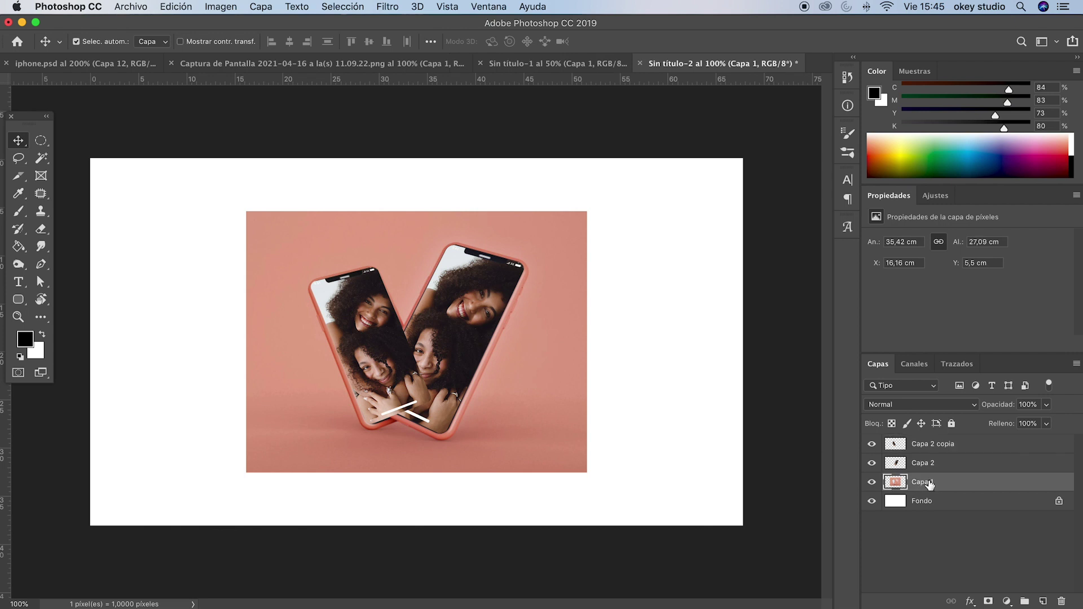
left_click(1062, 603)
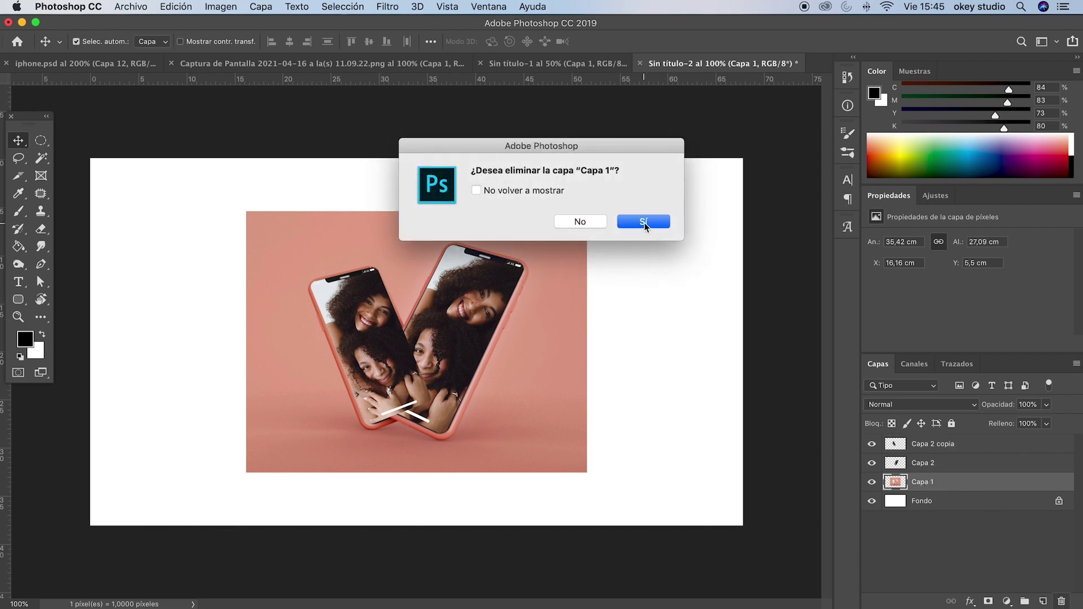
left_click(644, 221)
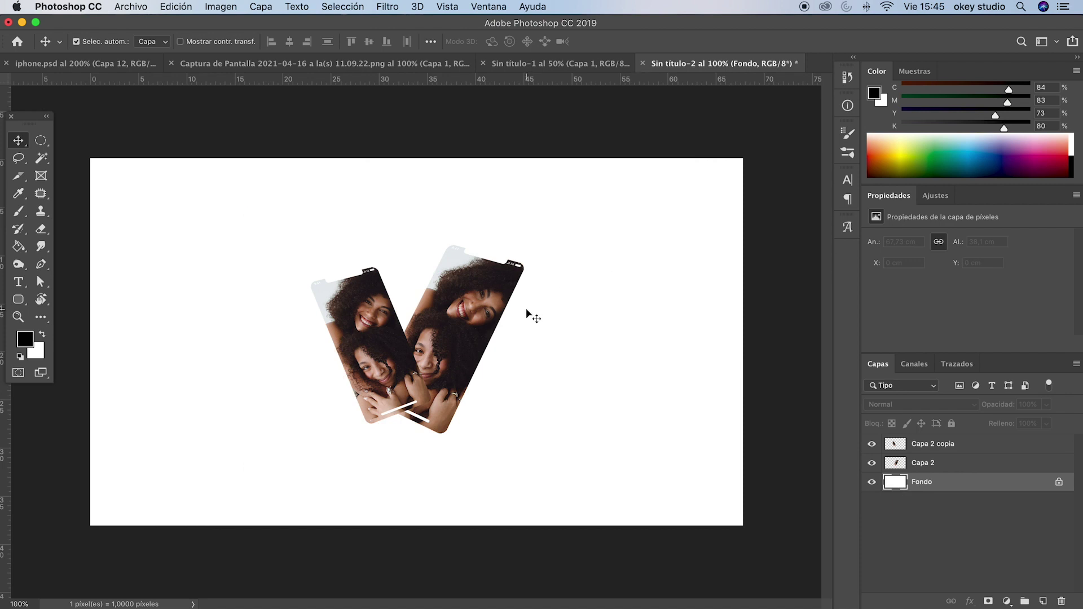
Zoom in on the phone screens, return to the Move tool and select Capa 2 copia
key("z")
left_click(437, 348)
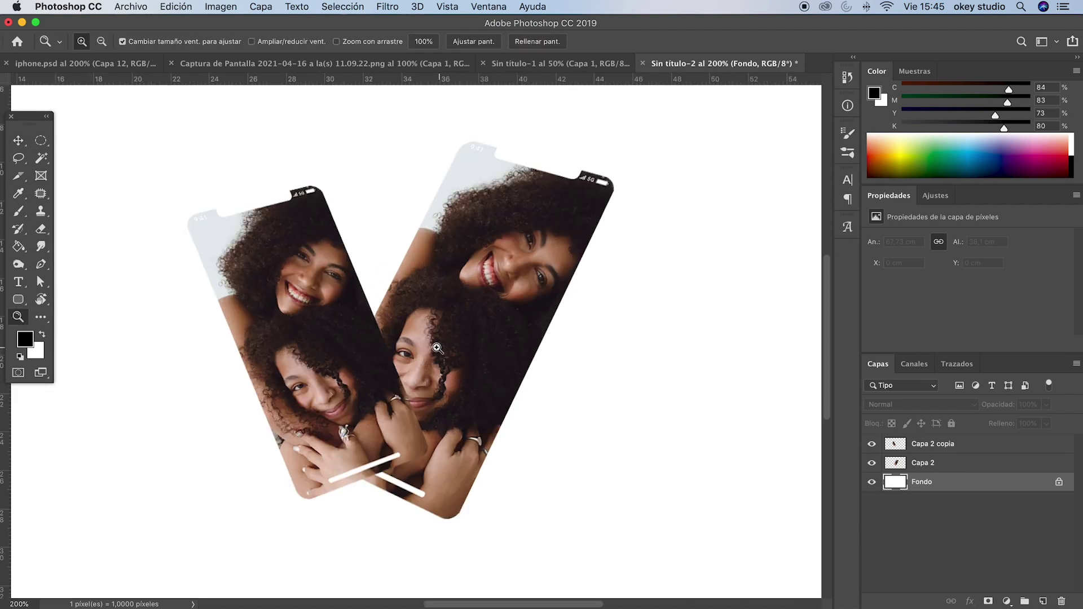
left_click_drag(437, 348, 485, 339)
left_click(18, 144)
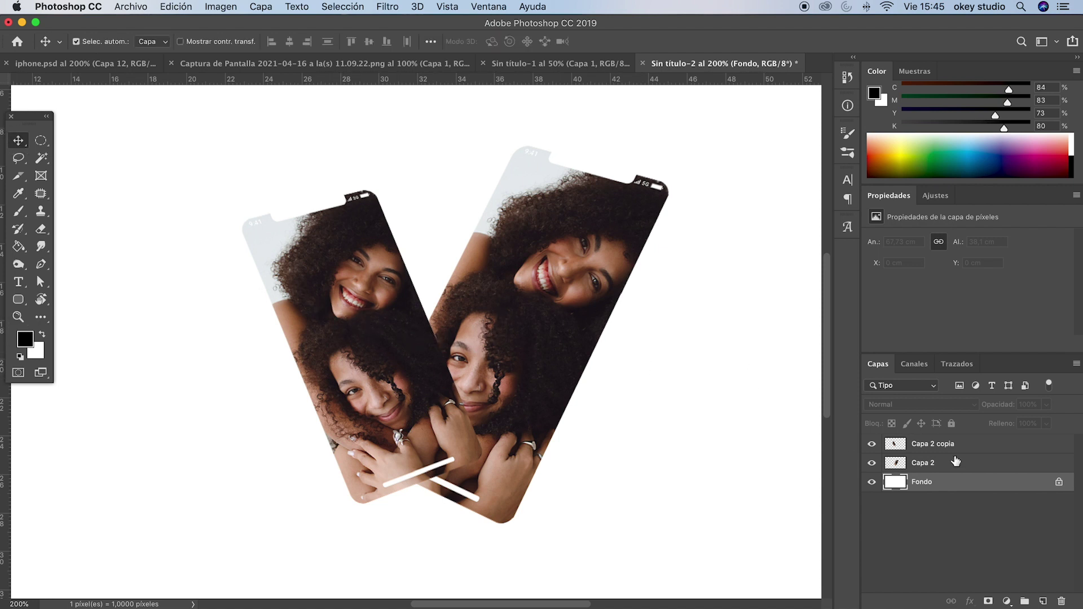
left_click(950, 448)
Stack Capa 2 copia below Capa 2 so the right screen sits in front
left_click_drag(965, 447, 961, 465)
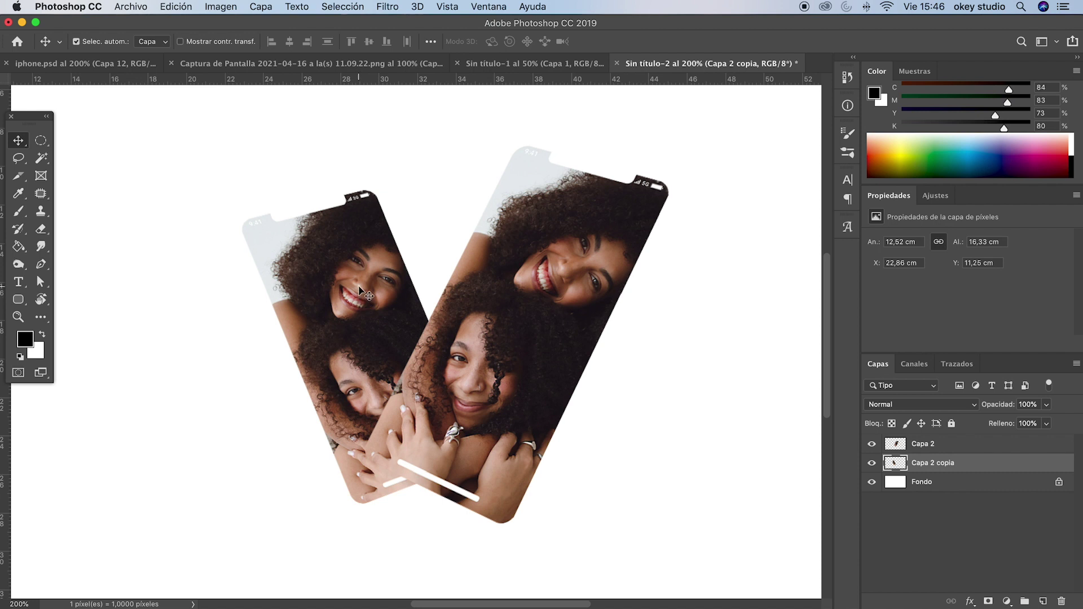
left_click(387, 7)
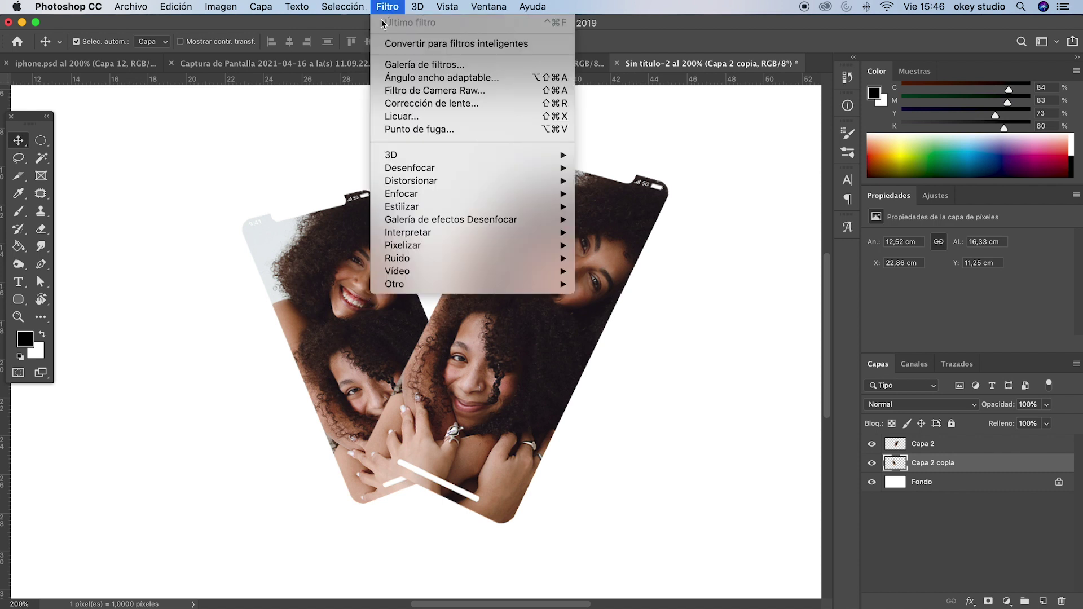
mouse_move(409, 168)
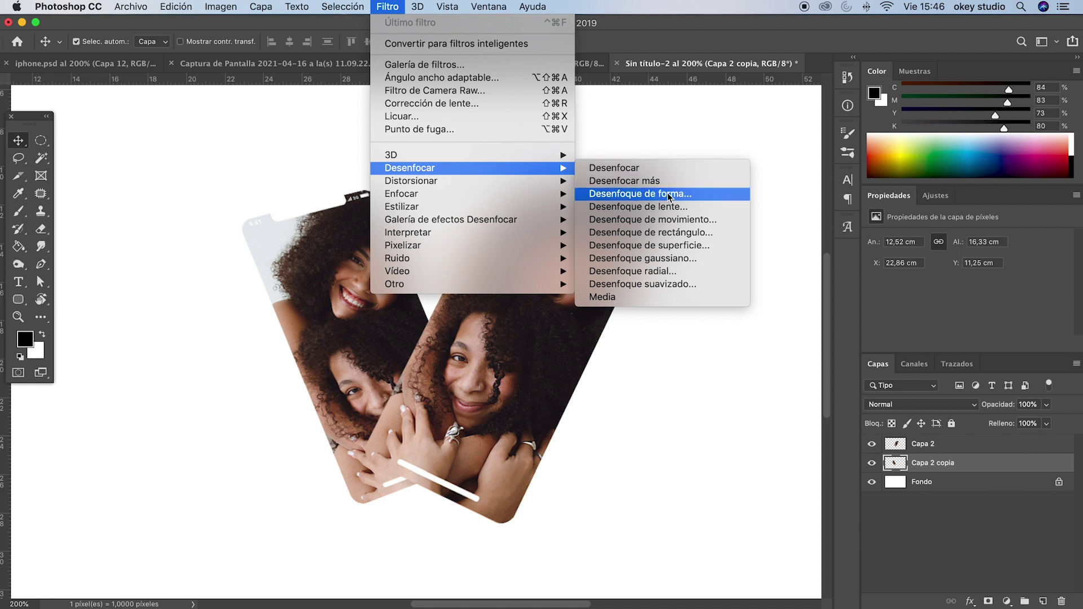
Apply a Gaussian blur of radius 2 to the left phone screen
left_click(658, 259)
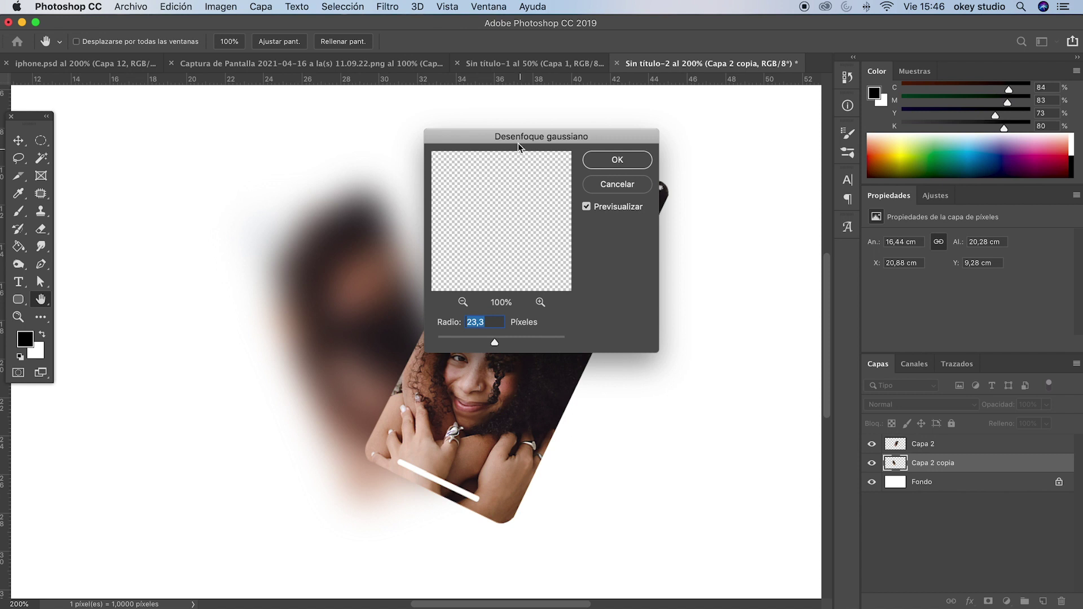
left_click_drag(518, 144, 528, 213)
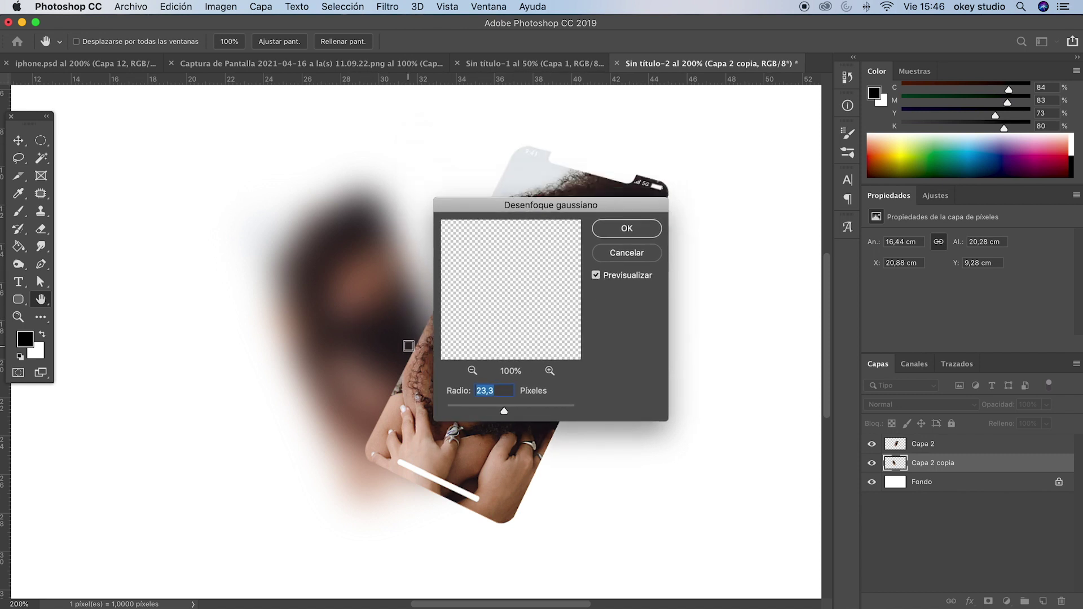
left_click_drag(499, 416, 456, 414)
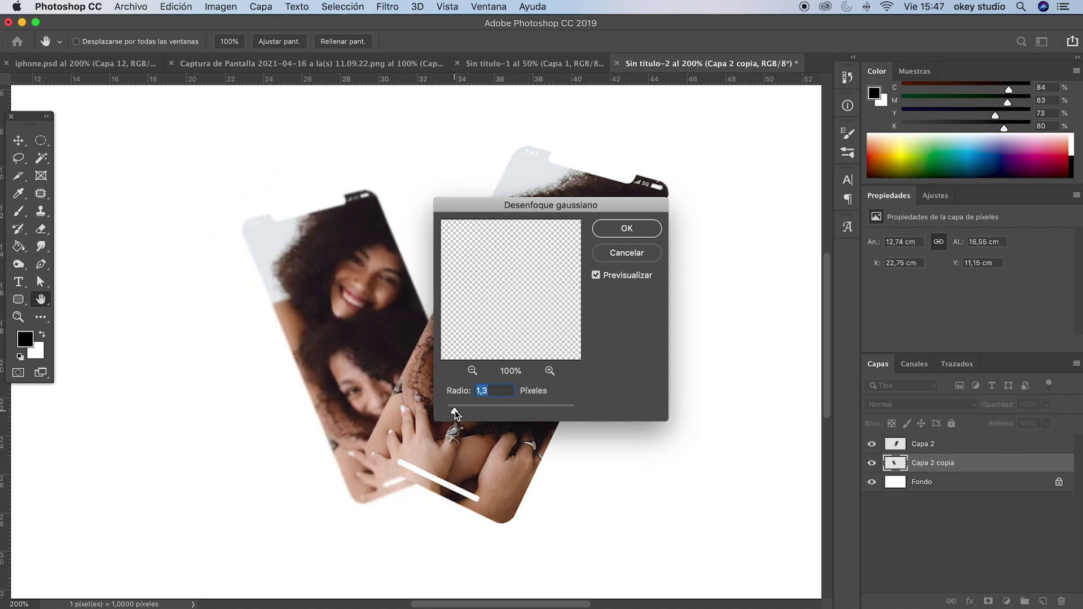
left_click_drag(458, 412, 461, 415)
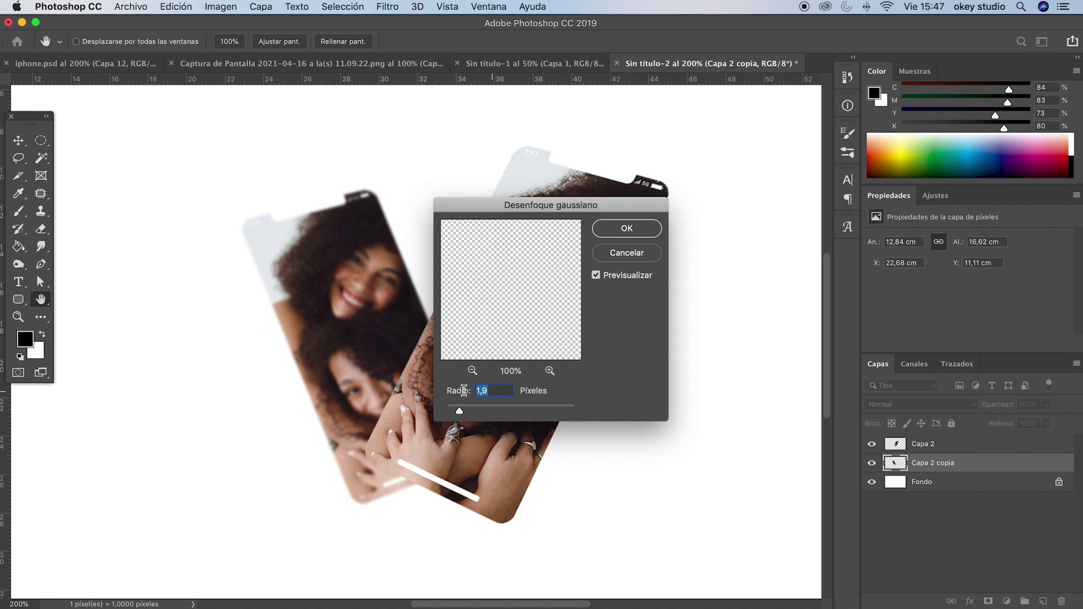
type("2")
left_click(620, 233)
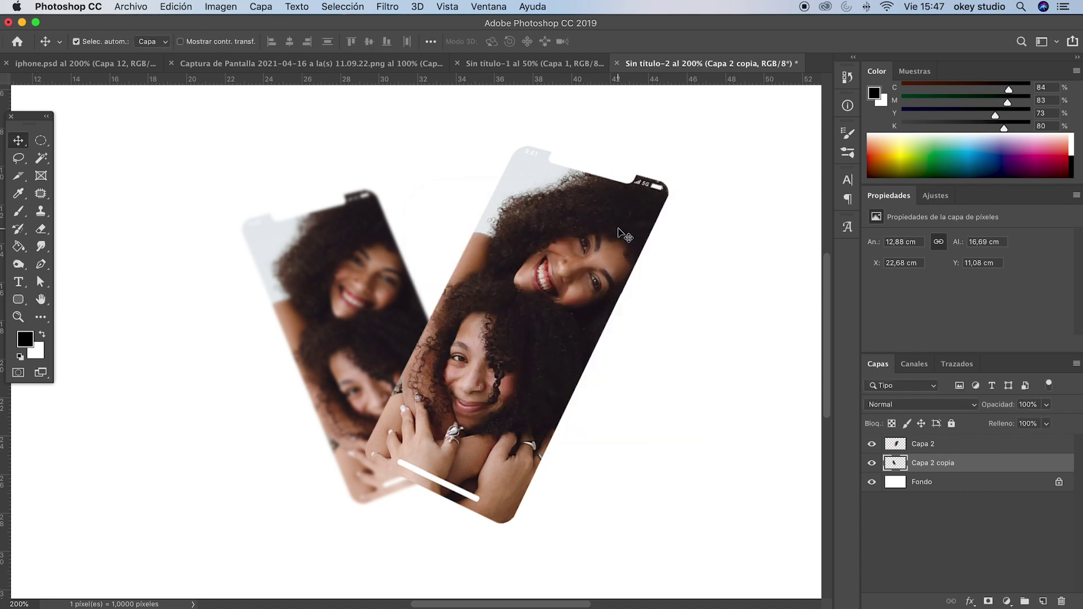
Zoom out to show the whole white canvas and open the marquee tool flyout
key("z")
left_click(288, 402, "alt")
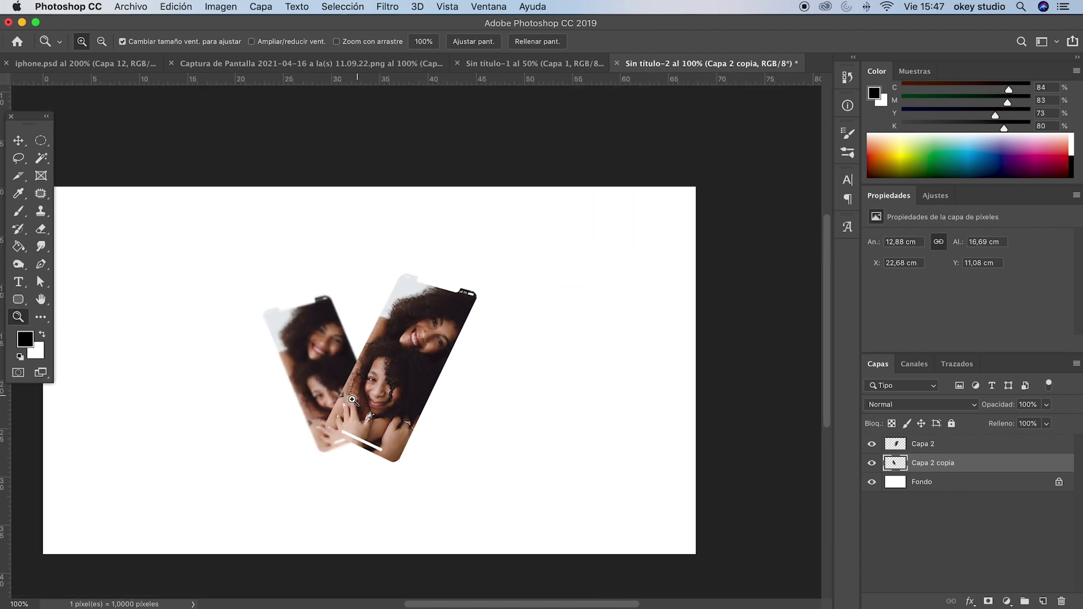
left_click(378, 374)
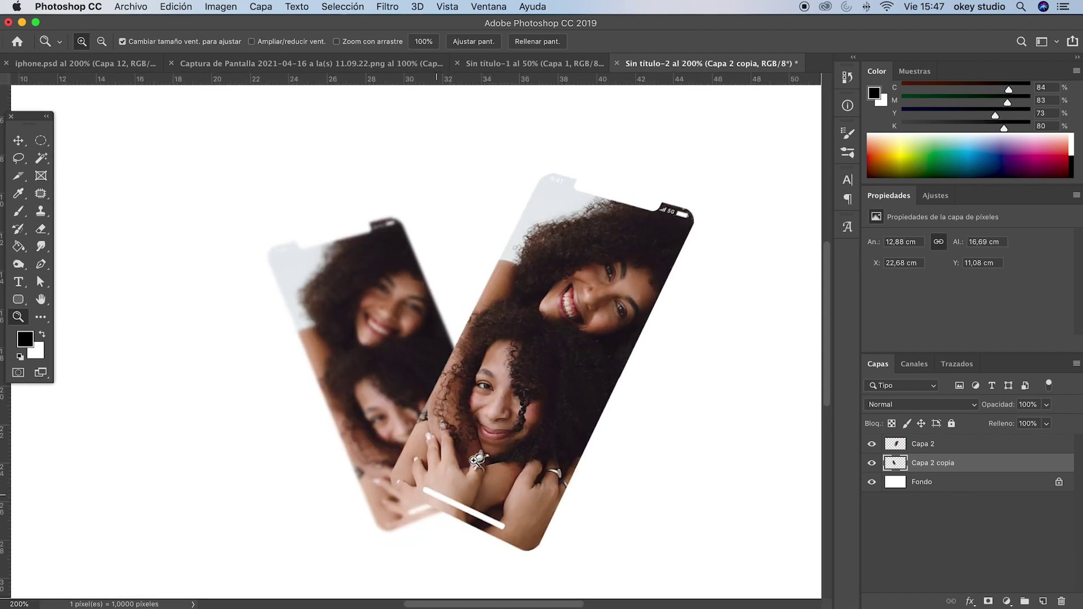
left_click(473, 387, "alt")
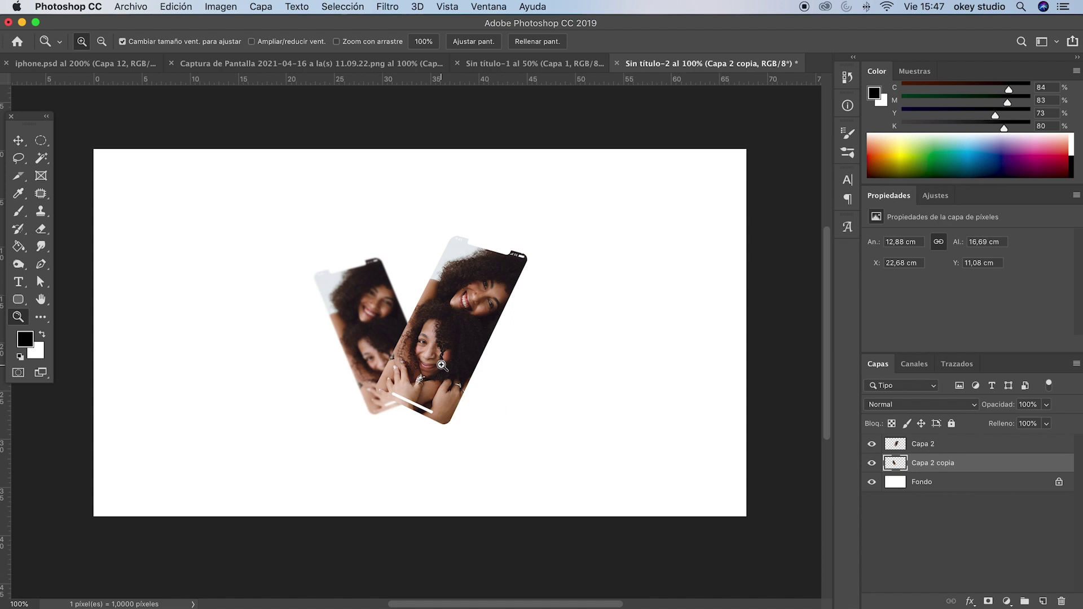
left_click(40, 141)
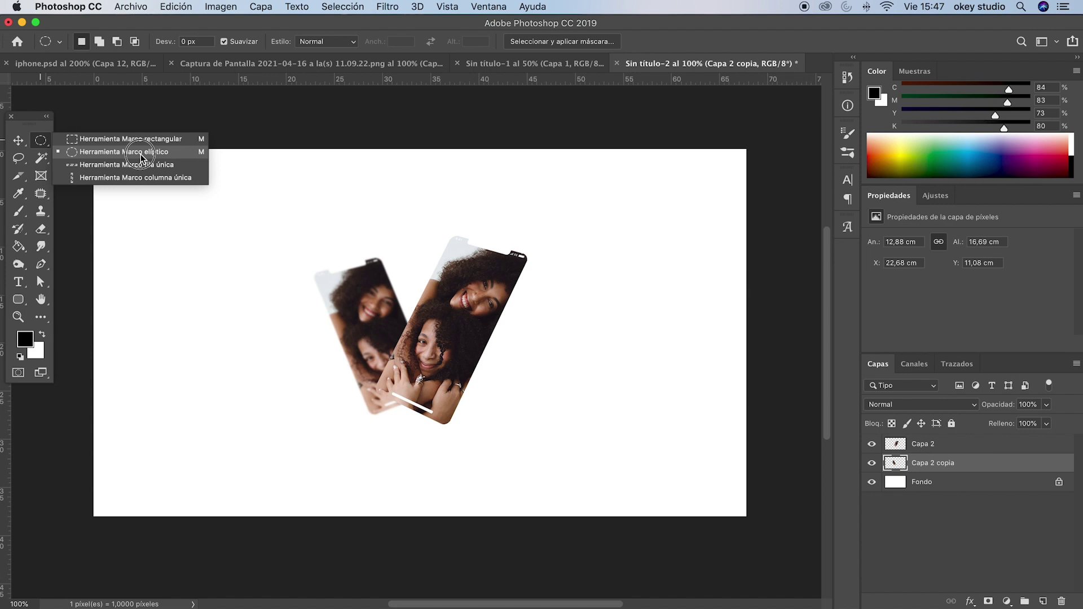
Draw a flat elliptical selection beneath the phones and add a new layer
left_click(140, 154)
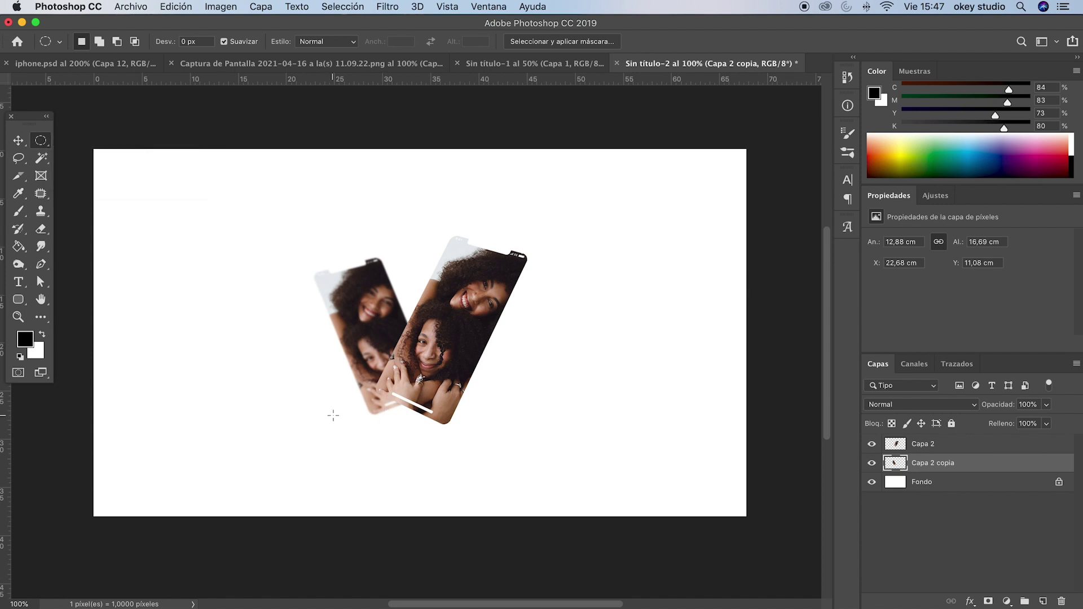
left_click_drag(336, 415, 429, 422)
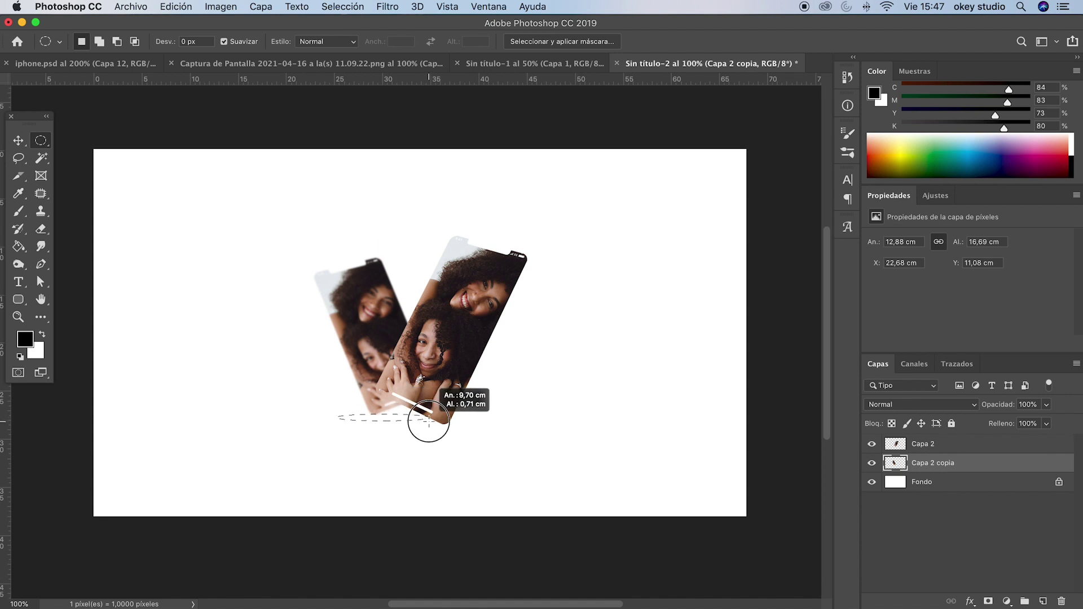
left_click_drag(428, 422, 429, 422)
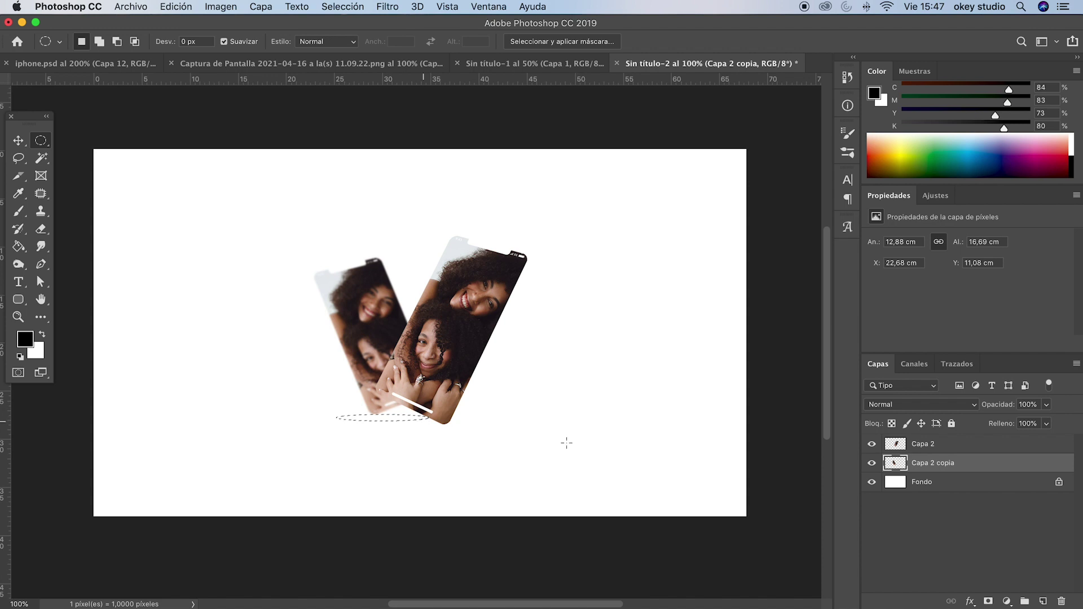
left_click(1043, 601)
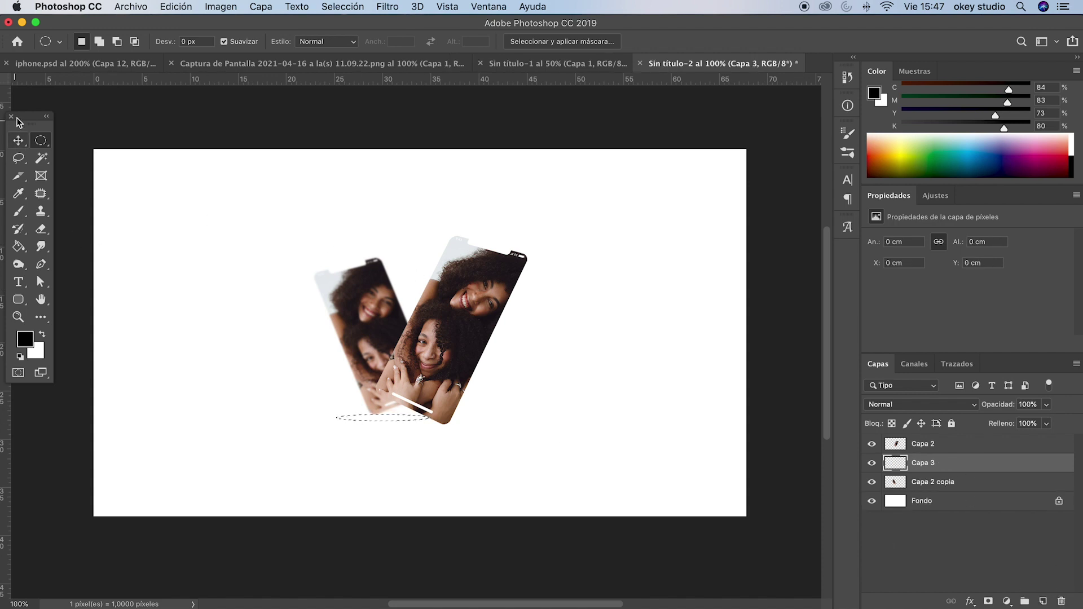
Fill the oval with black using the Paint Bucket, then deselect
left_click_drag(25, 121, 186, 206)
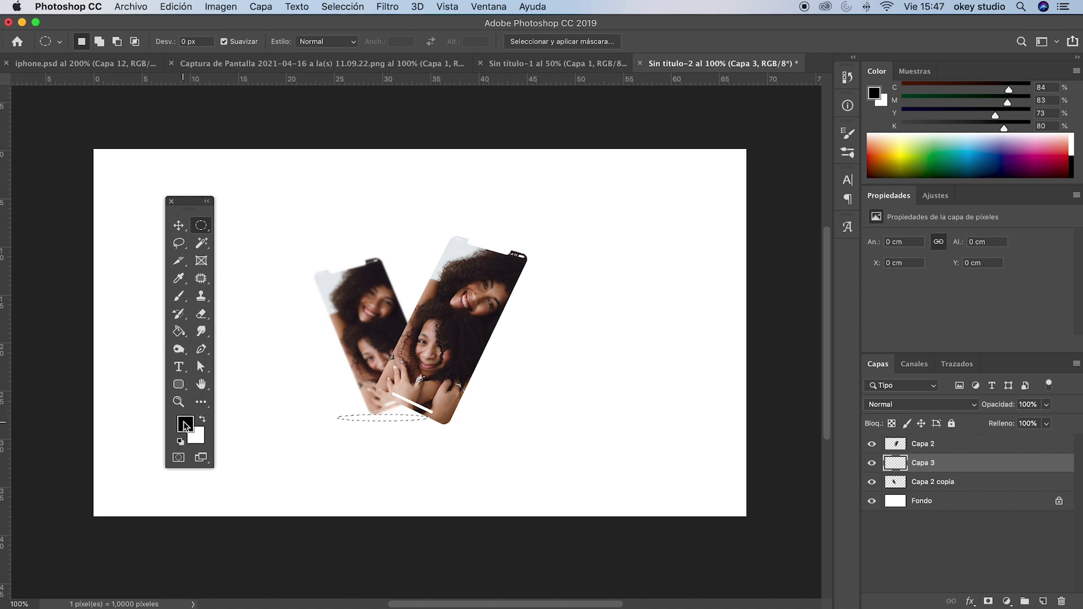
left_click(180, 333)
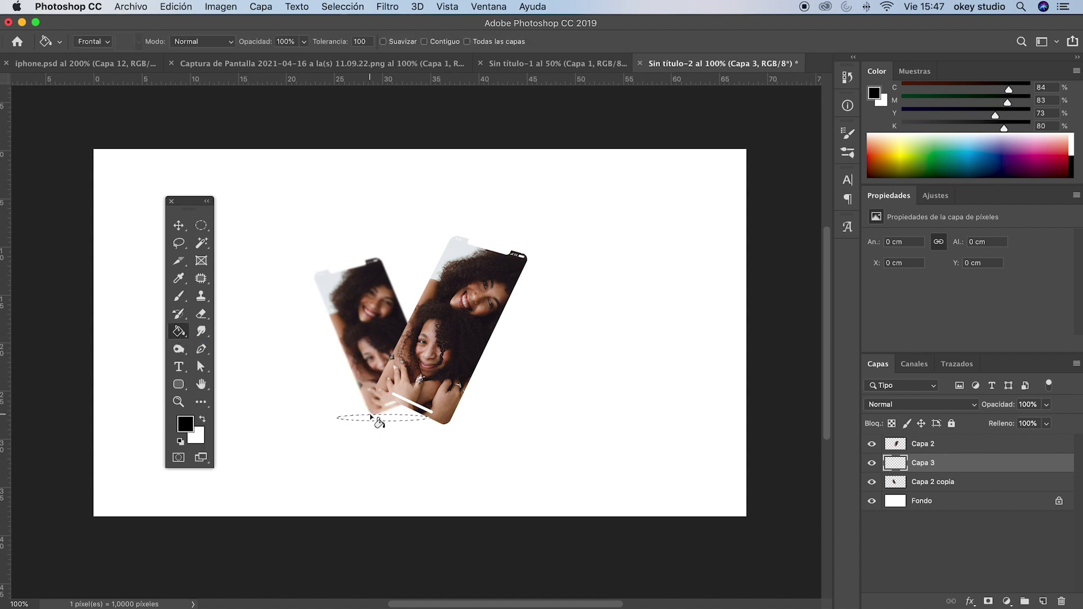
left_click(374, 418)
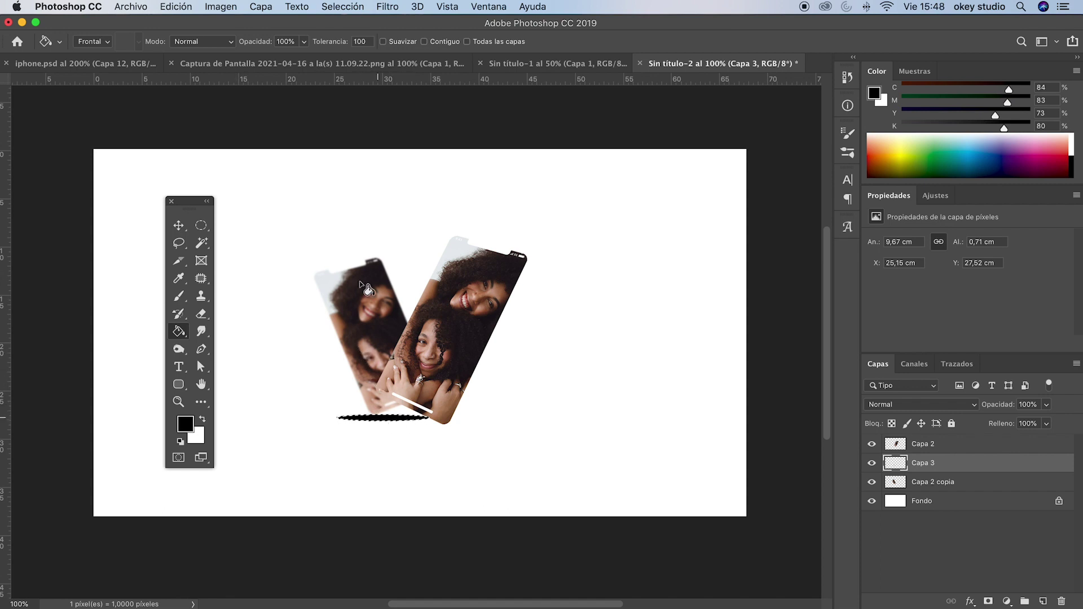
left_click(343, 6)
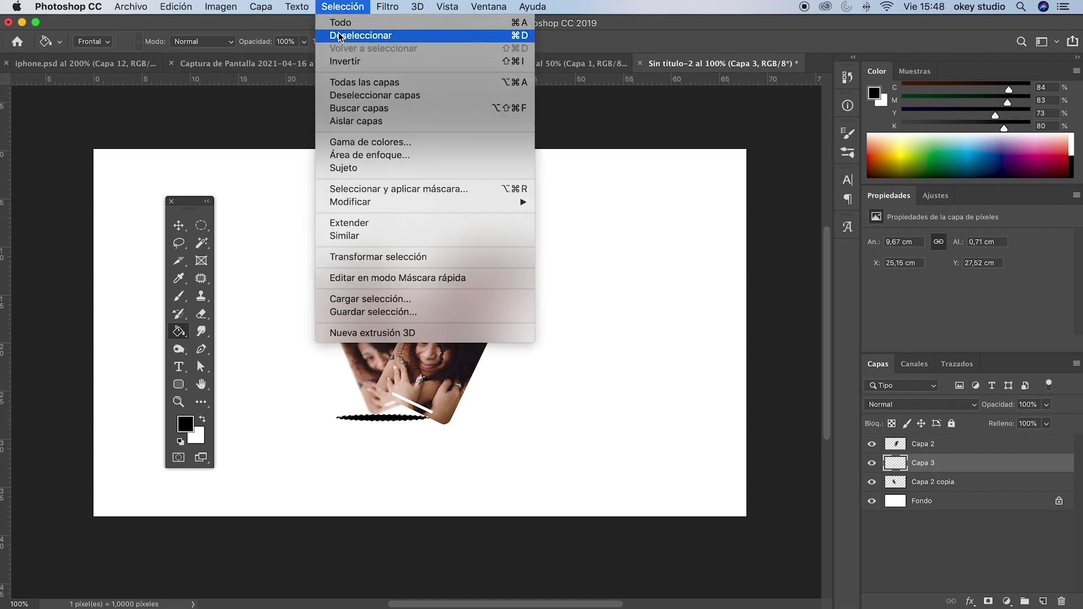
left_click(362, 35)
left_click(178, 225)
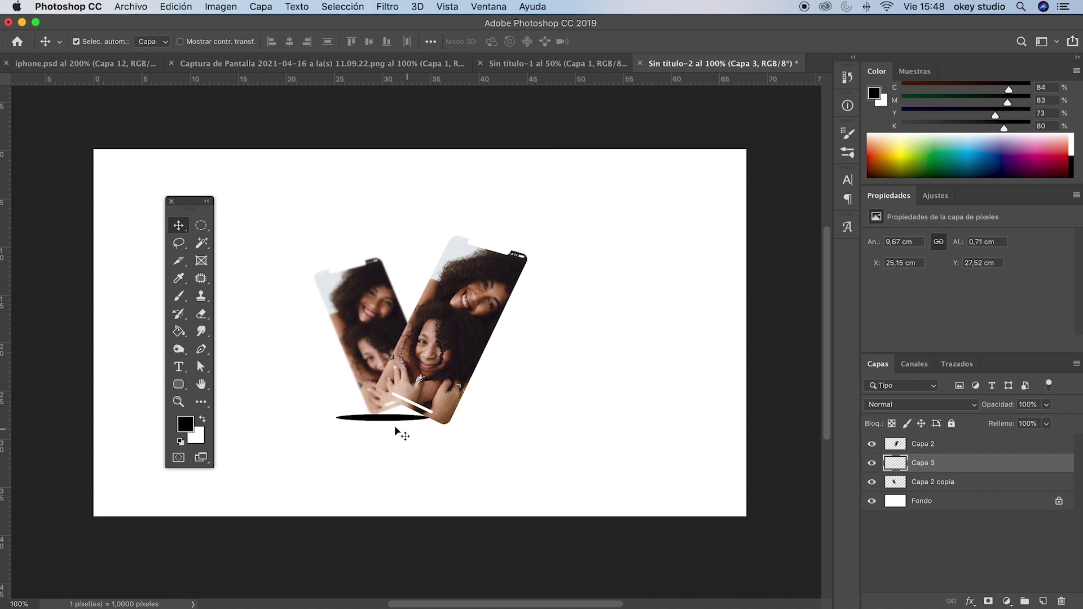
Nudge the black ellipse up slightly and move Capa 3 below Capa 2 copia
left_click_drag(387, 423, 384, 422)
left_click_drag(384, 422, 384, 421)
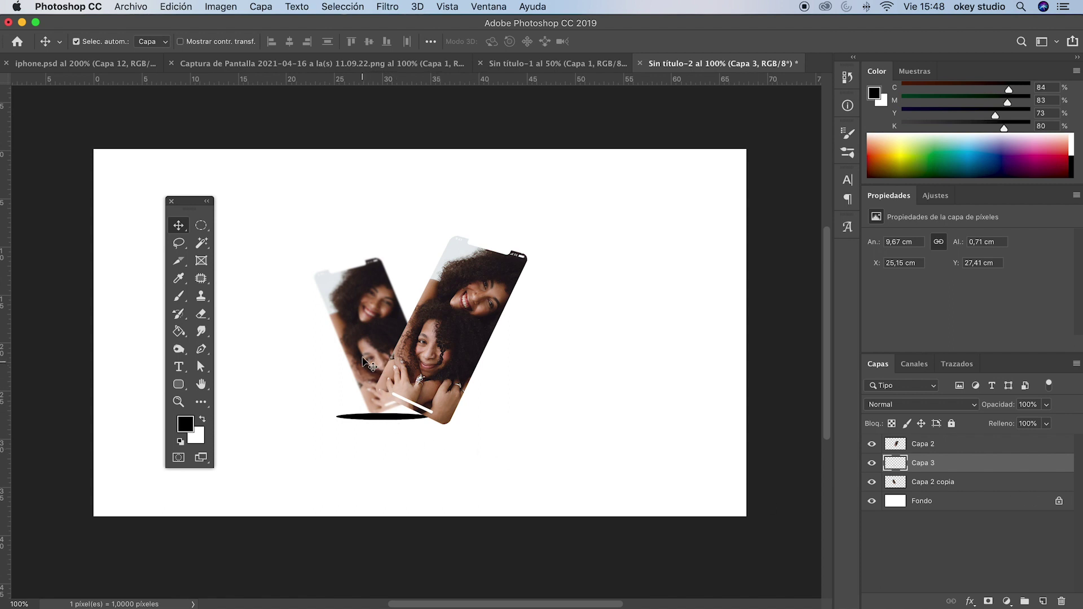
key("z")
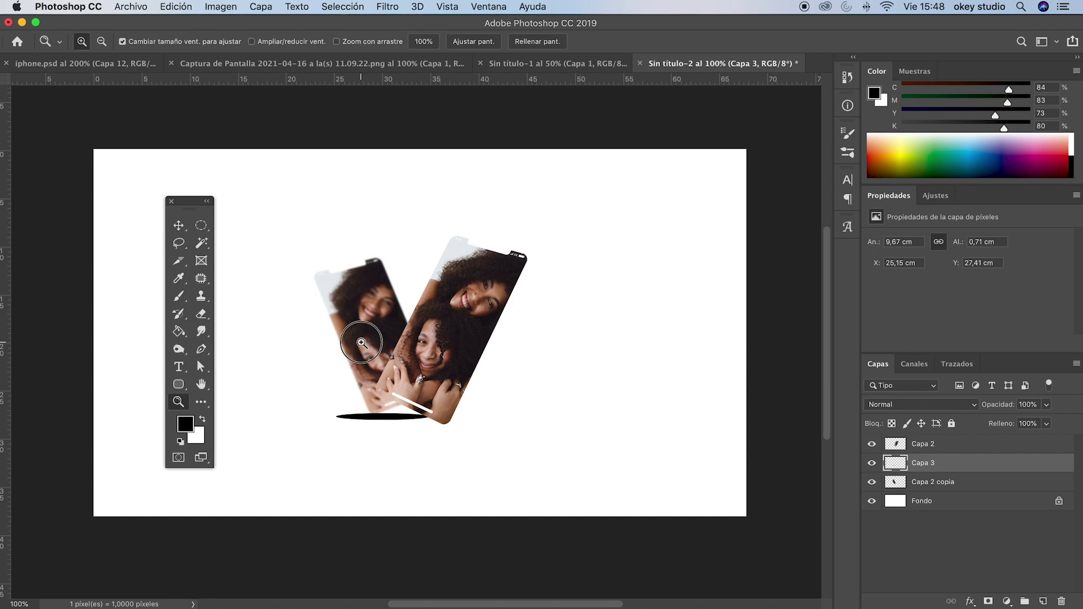
left_click(366, 333)
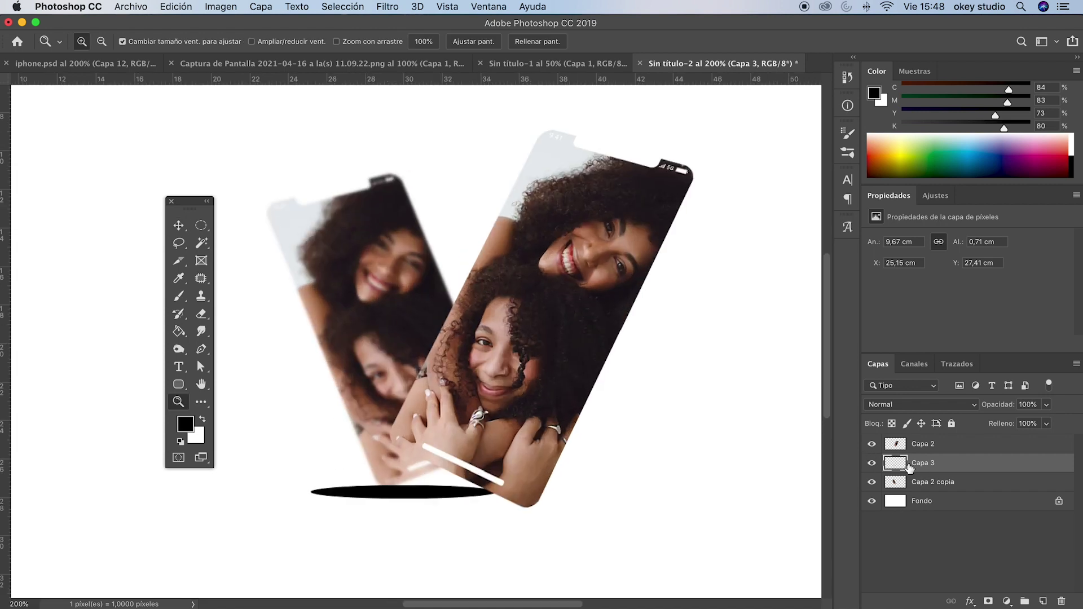
left_click_drag(931, 466, 932, 488)
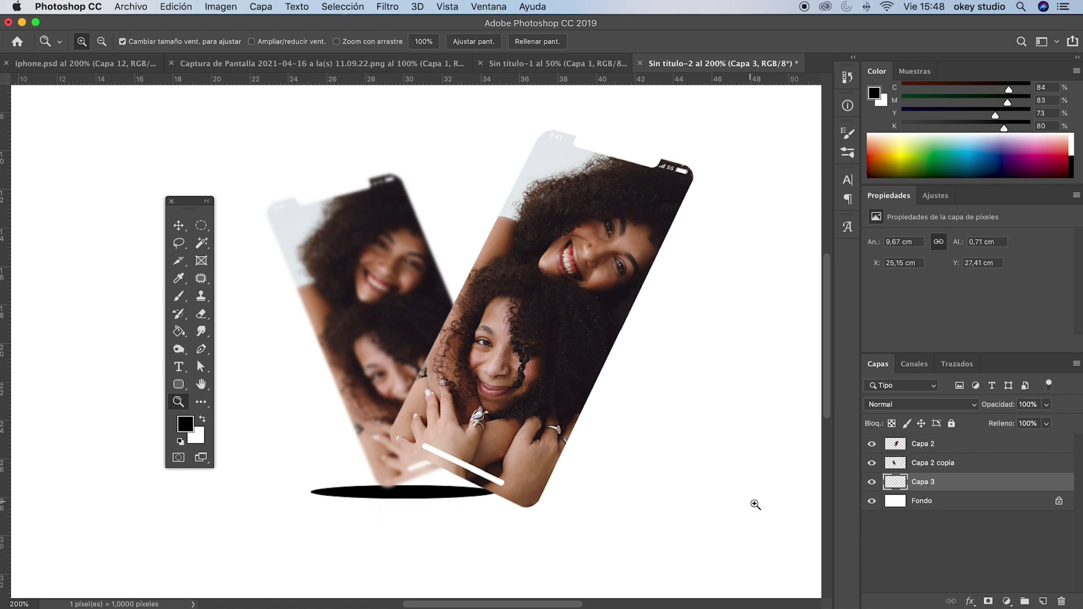
Apply a 6-pixel Gaussian blur to the ellipse
left_click(388, 7)
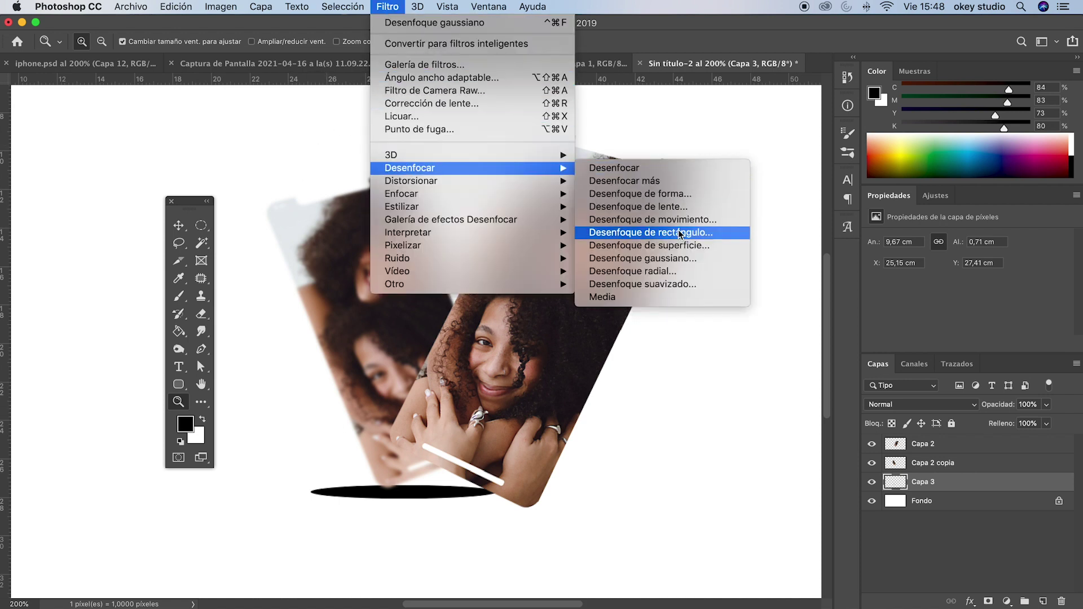
left_click(668, 258)
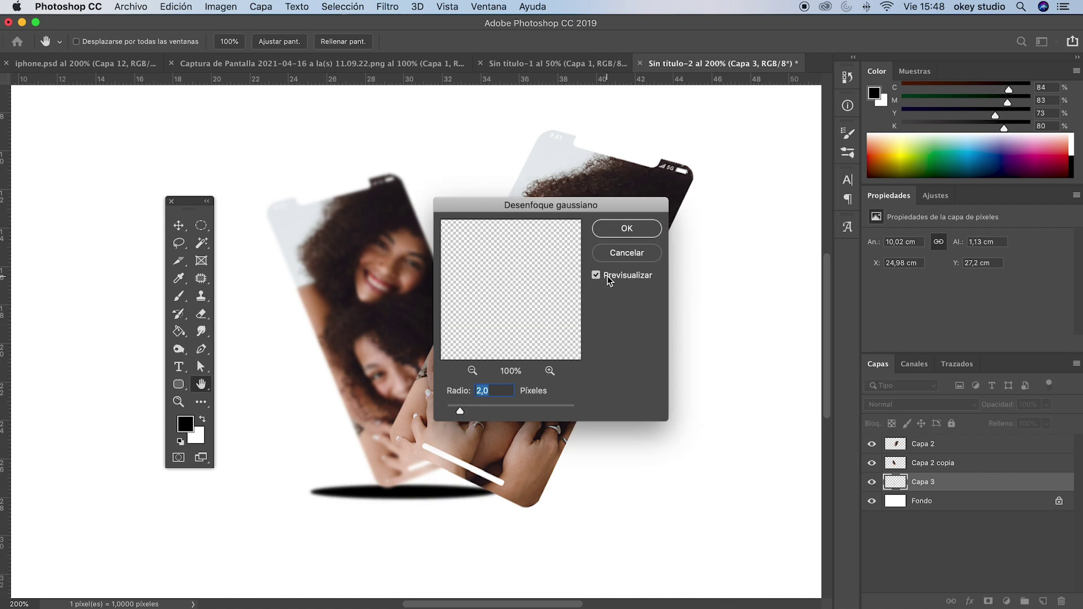
left_click_drag(468, 412, 484, 416)
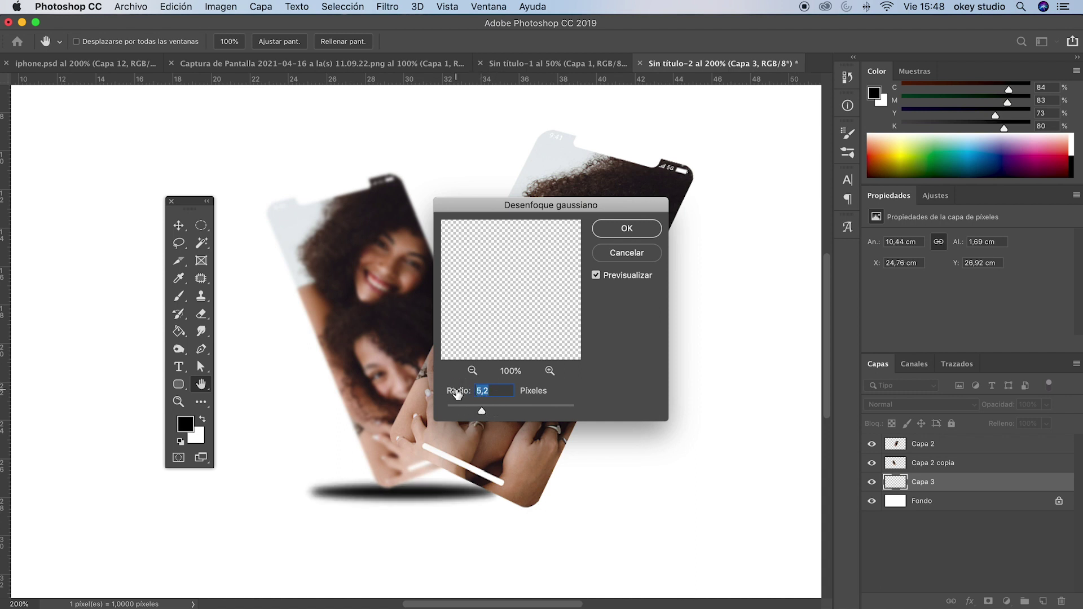
type("6")
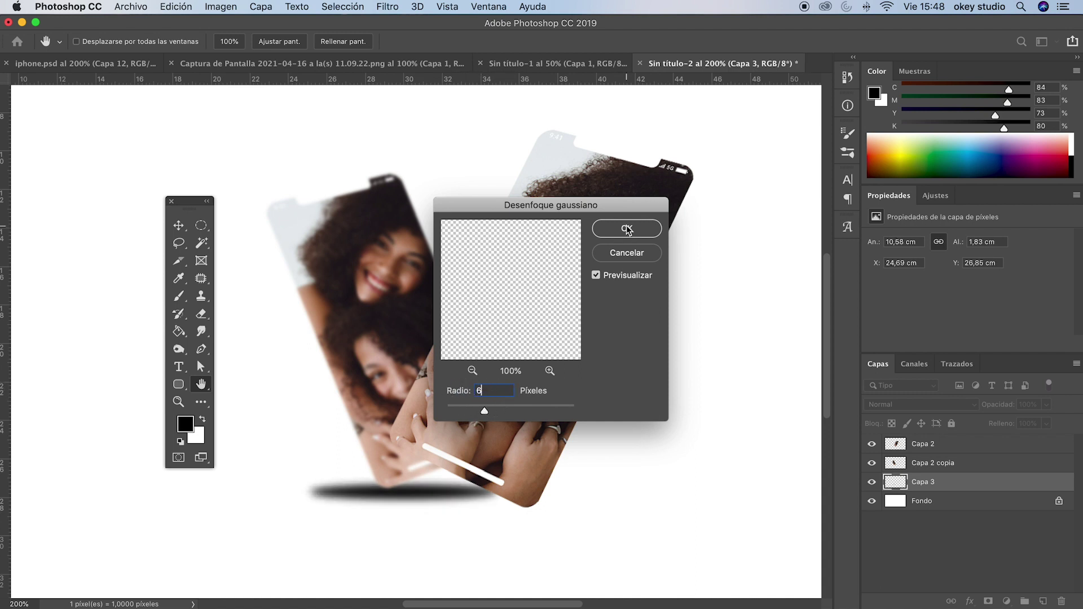
left_click(628, 230)
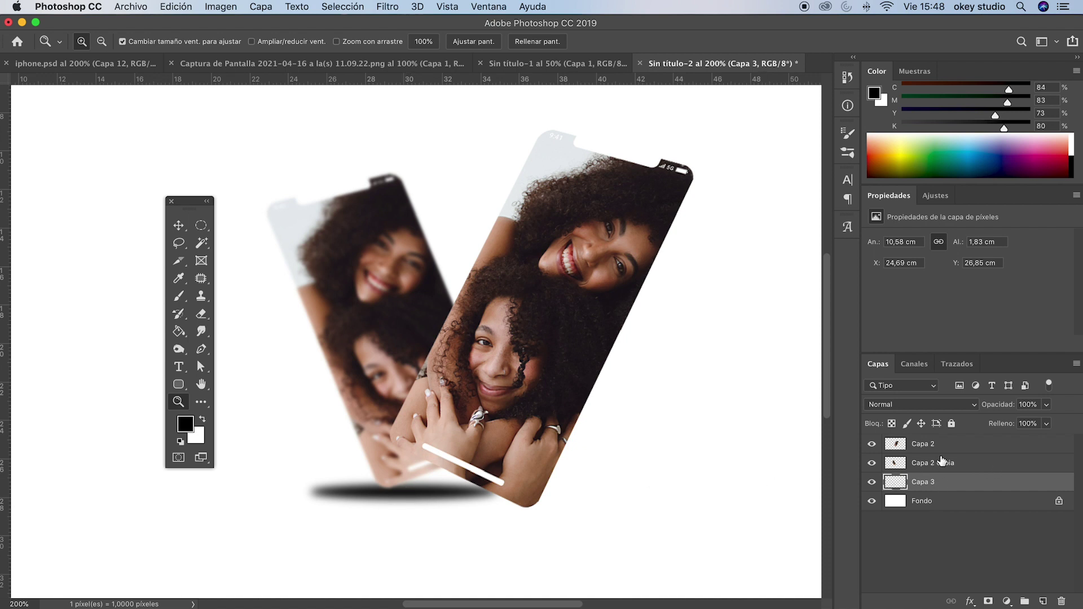
Set Capa 3's Fill to 25% so the shadow becomes pale grey
left_click(1047, 424)
left_click_drag(1049, 440, 1006, 442)
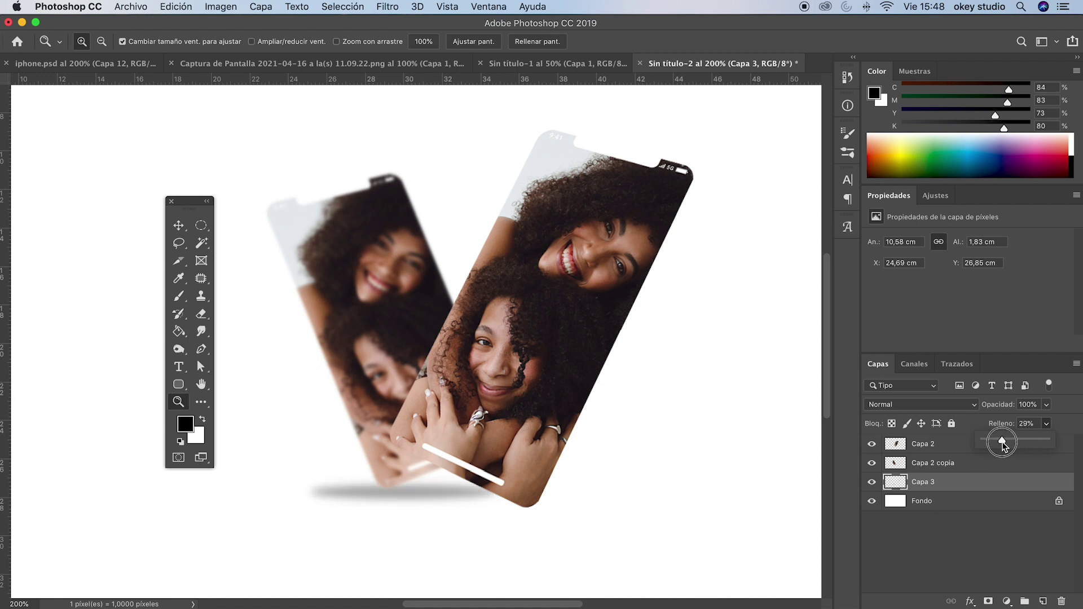
left_click_drag(1006, 444, 1001, 444)
left_click(1033, 422)
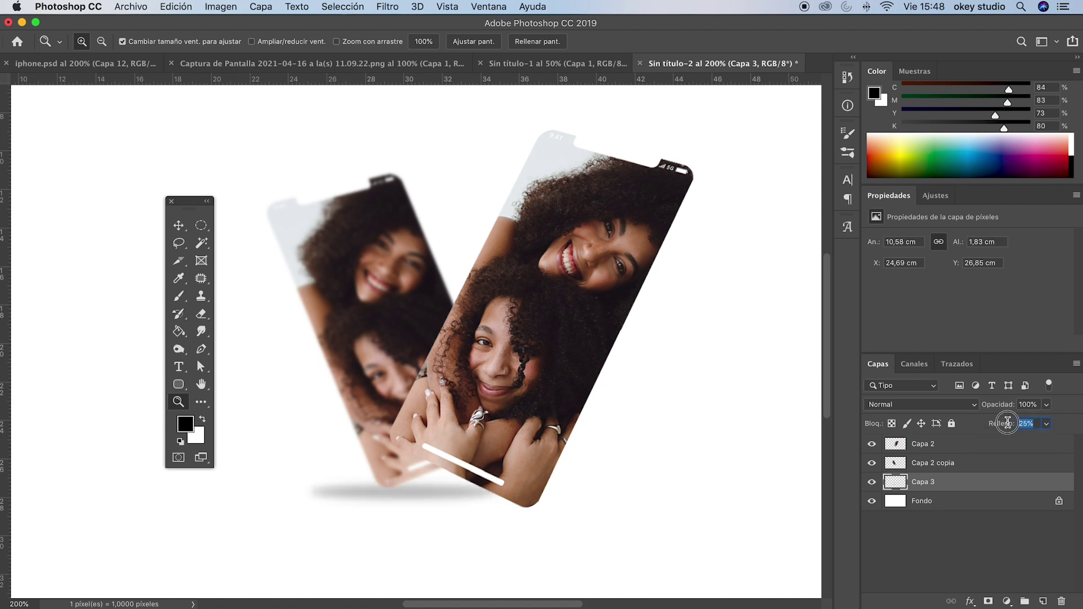
type("25")
left_click(179, 226)
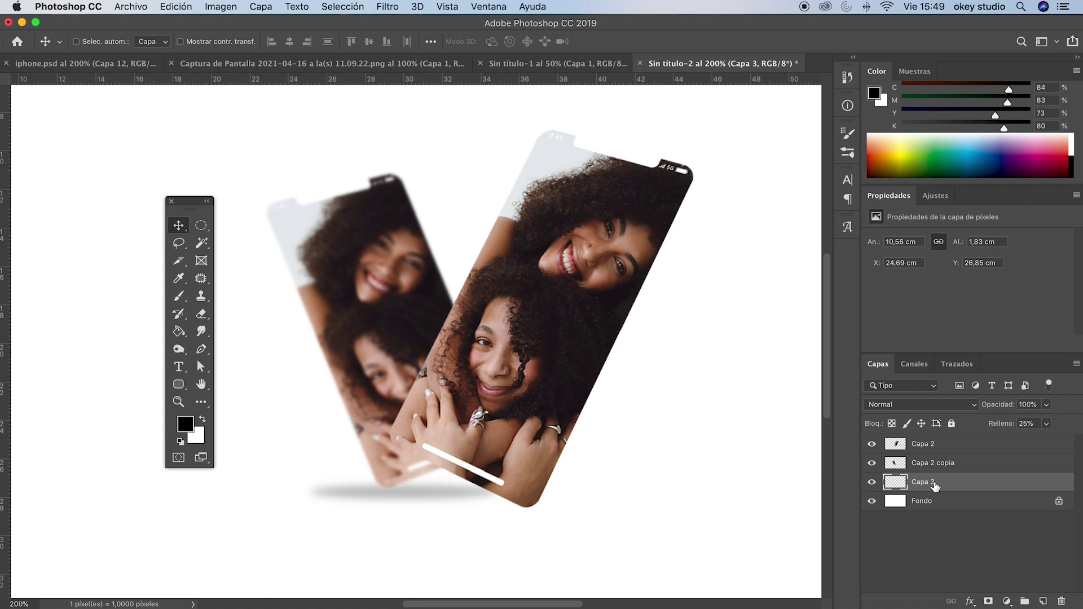
Duplicate the shadow, stack the copy above Capa 2 copia, and shift it down-right under the right phone
key("ctrl+j")
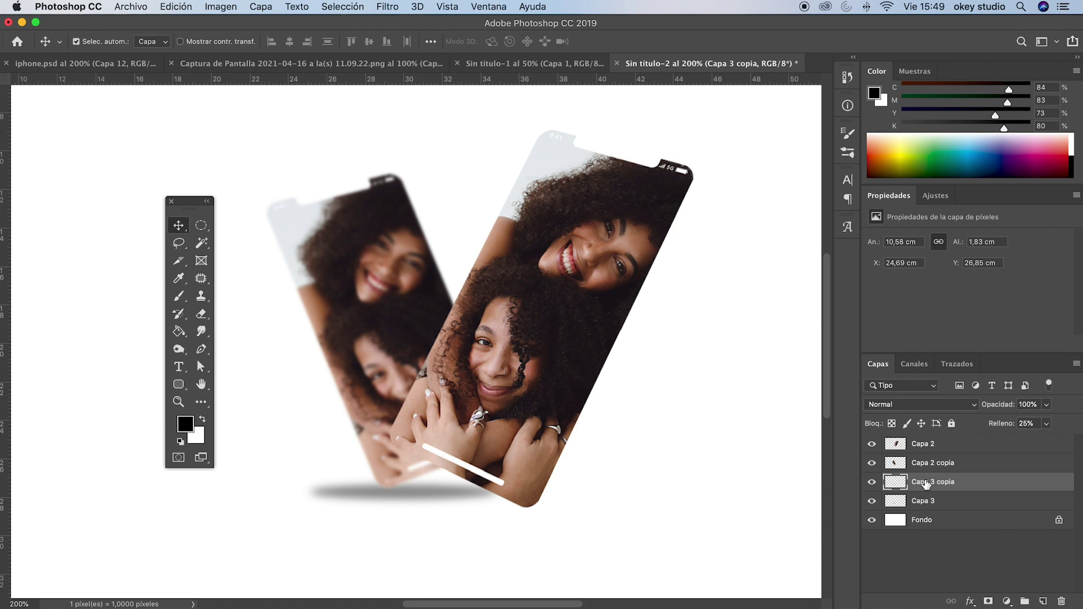
left_click_drag(925, 484, 924, 456)
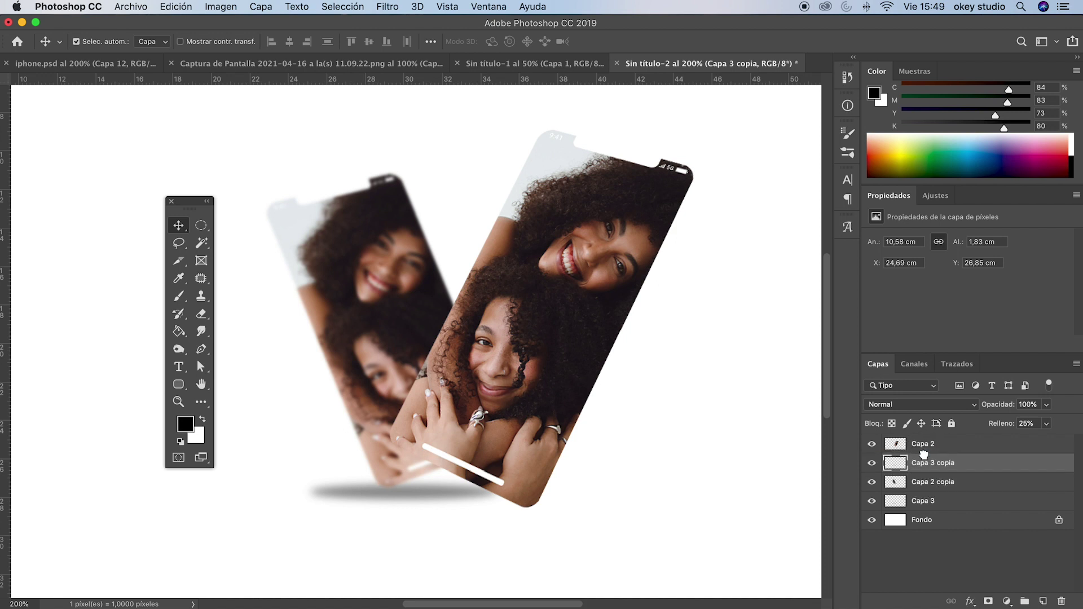
left_click_drag(346, 495, 490, 519)
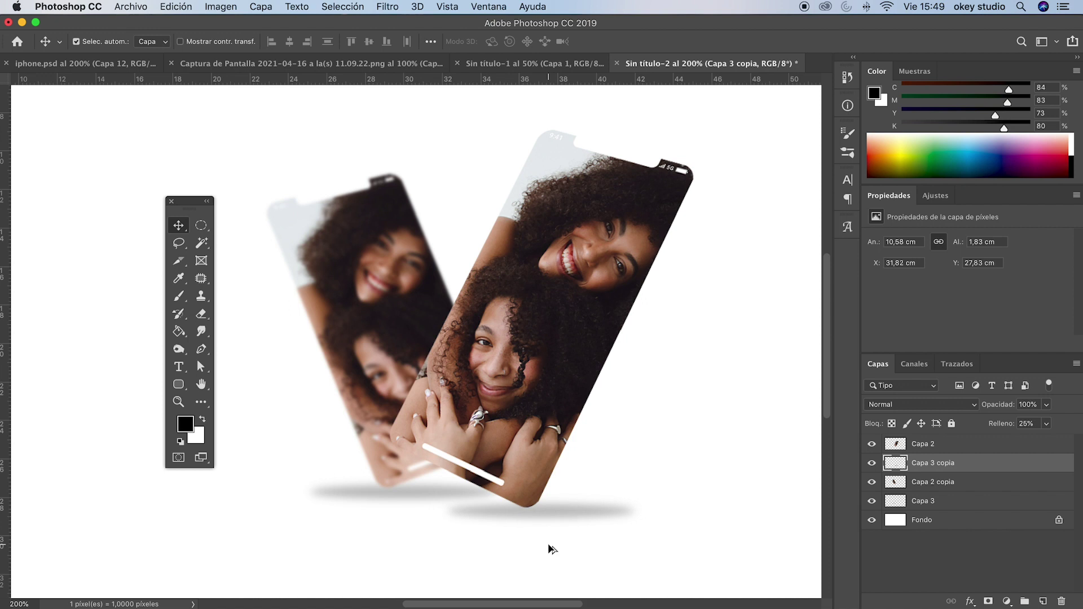
key("z")
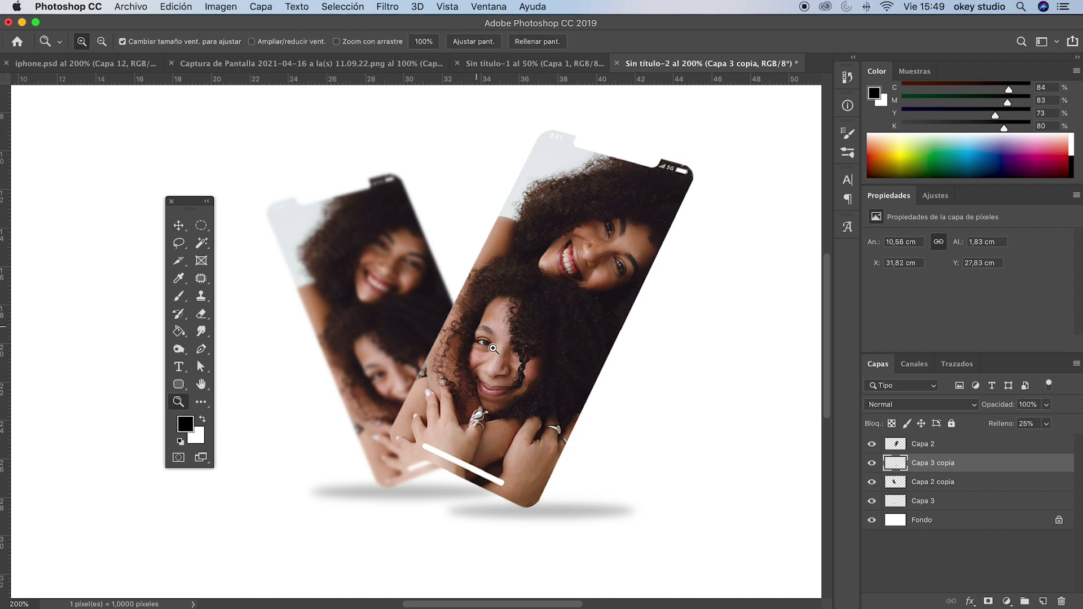